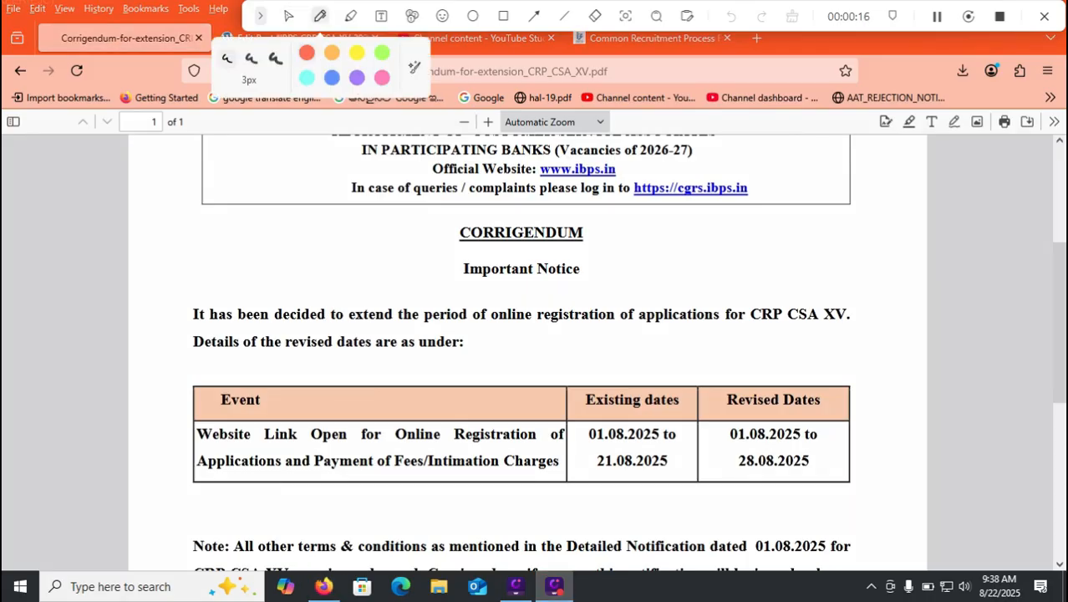
Mark the existing and revised online registration dates in the corrigendum table with red pen strokes.
{"action": "left_click_drag", "start_coordinate": [590, 433], "coordinate": [645, 409]}
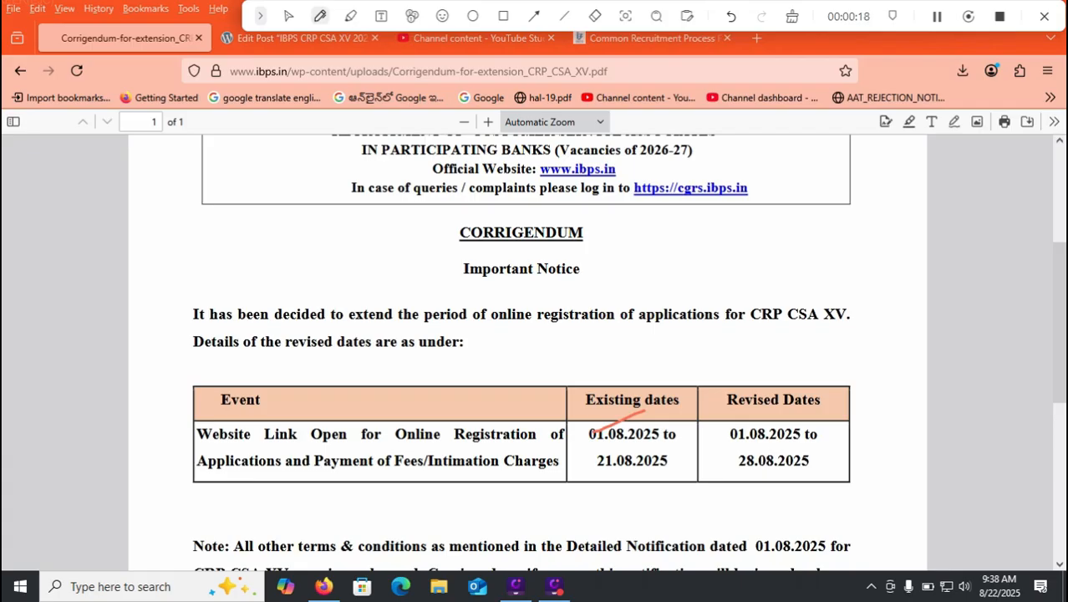
{"action": "left_click_drag", "start_coordinate": [642, 478], "coordinate": [699, 460]}
{"action": "left_click_drag", "start_coordinate": [739, 472], "coordinate": [789, 473]}
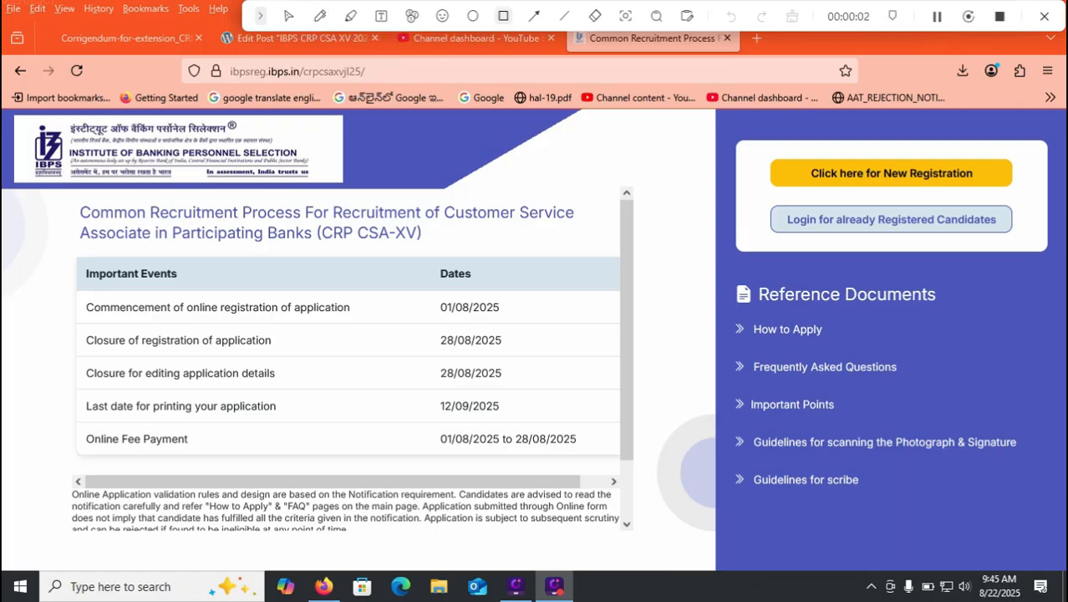
Draw a rectangle around the "Click here for New Registration" option on the IBPS CRP CSA-XV page.
{"action": "left_click", "coordinate": [503, 16]}
{"action": "mouse_move", "coordinate": [757, 148]}
{"action": "left_mouse_down"}
{"action": "mouse_move", "coordinate": [905, 199]}
{"action": "mouse_move", "coordinate": [1028, 199]}
{"action": "left_mouse_up"}
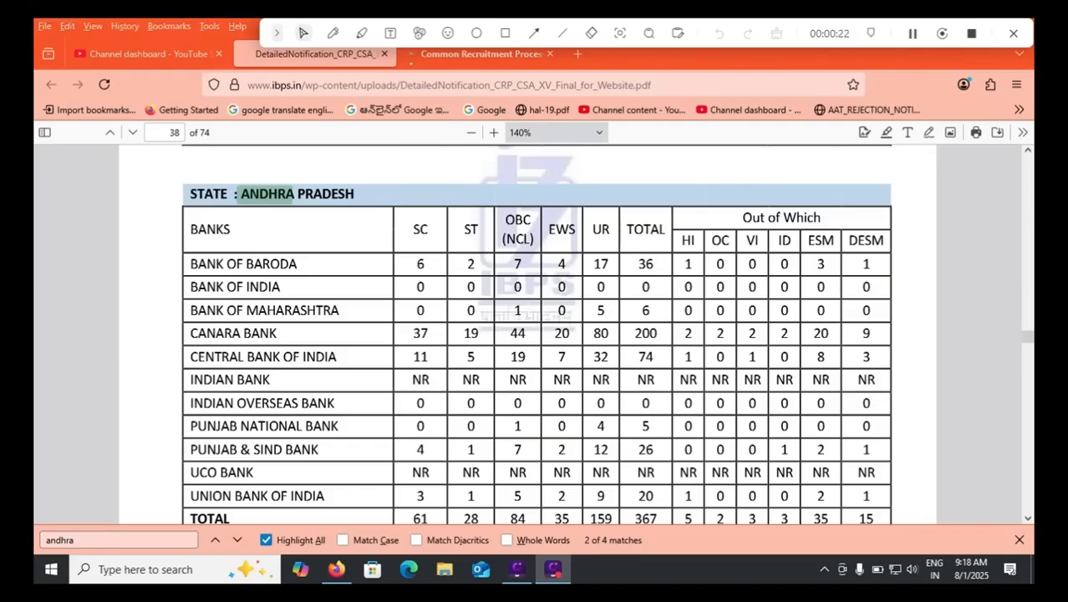
Examine the Andhra Pradesh bank vacancies, and search the notification for "telangana" to examine that state's vacancy table.
{"action": "scroll", "coordinate": [535, 335], "scroll_direction": "down", "scroll_amount": 2}
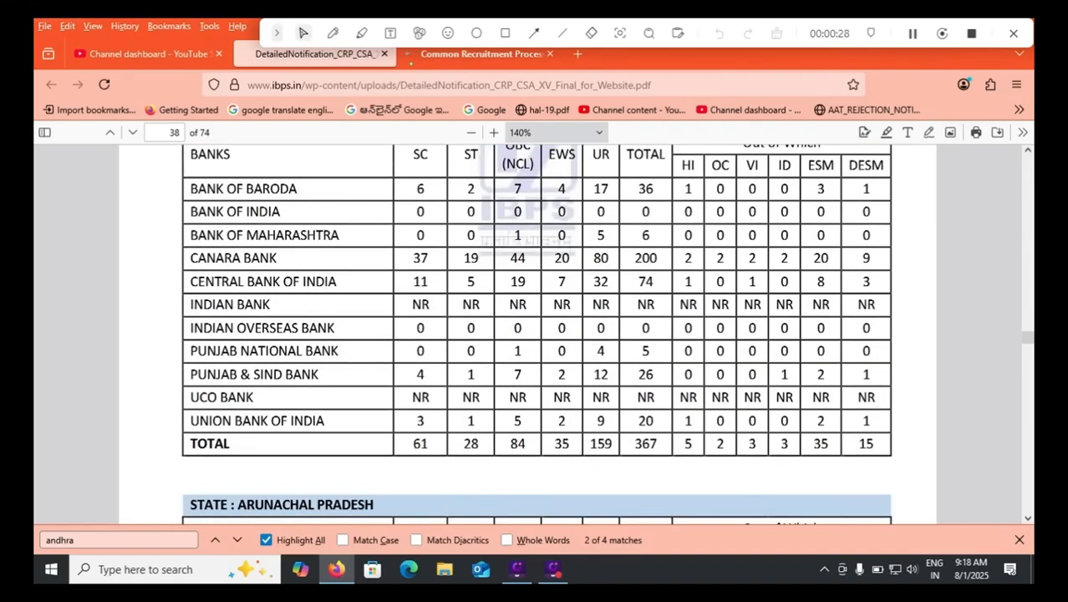
{"action": "key", "text": "ctrl+f"}
{"action": "type", "text": "telangana"}
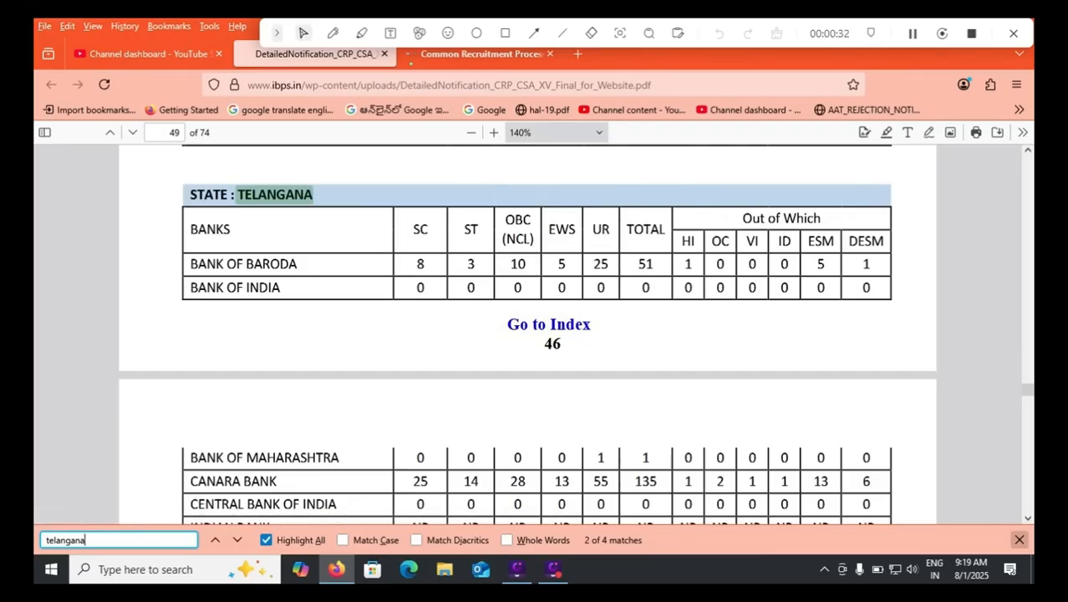
{"action": "scroll", "coordinate": [1028, 517], "scroll_direction": "down", "scroll_amount": 3}
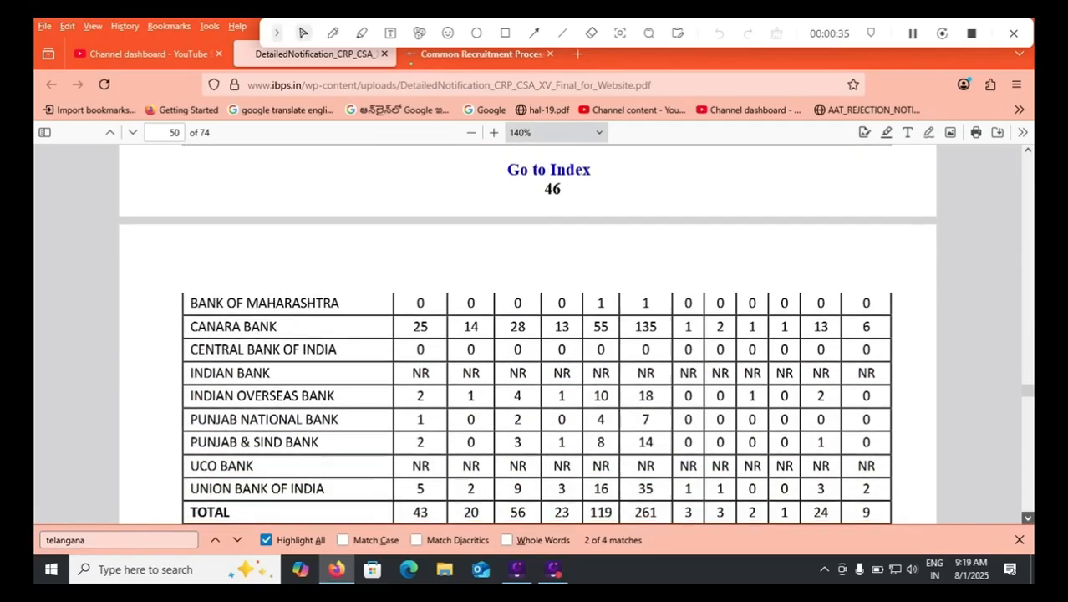
{"action": "scroll", "coordinate": [1028, 518], "scroll_direction": "down", "scroll_amount": 2}
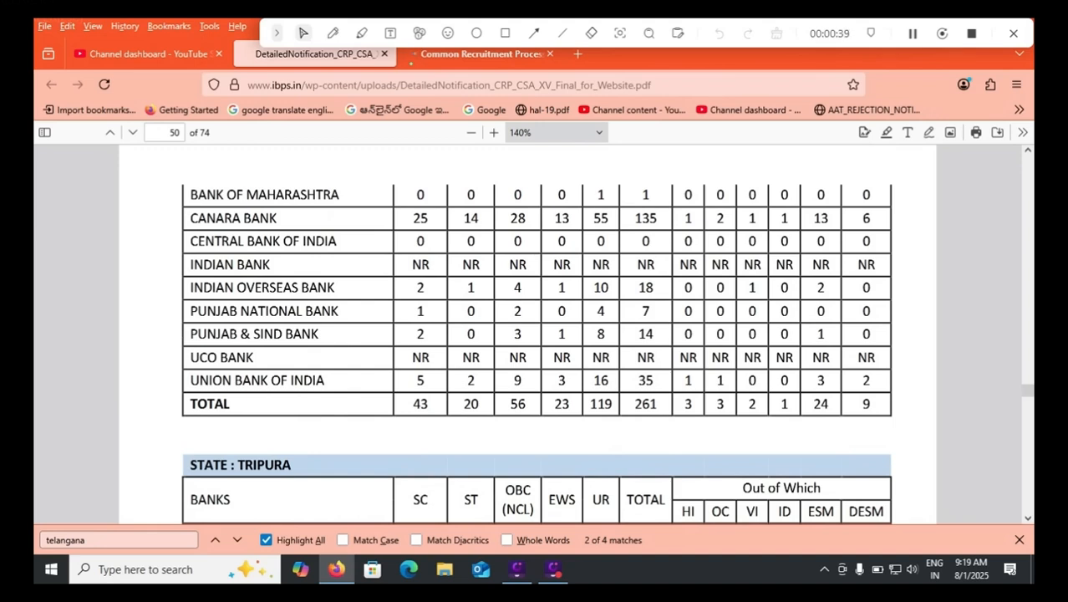
Search the notification for "andhra" and examine the official languages listed for each state.
{"action": "key", "text": "ctrl+f"}
{"action": "type", "text": "andhra"}
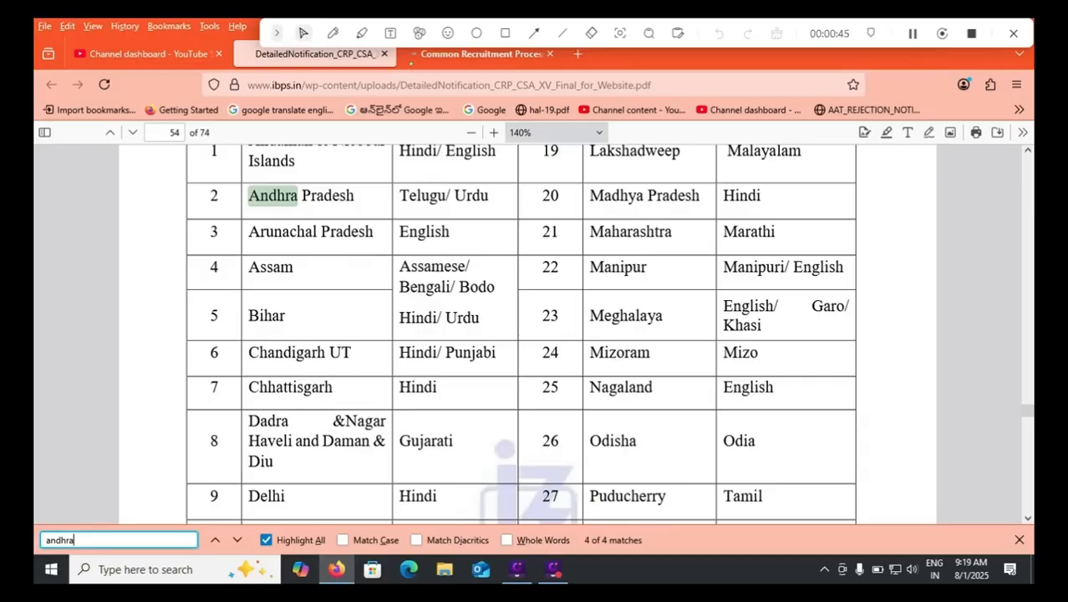
{"action": "scroll", "coordinate": [526, 334], "scroll_direction": "down", "scroll_amount": 4}
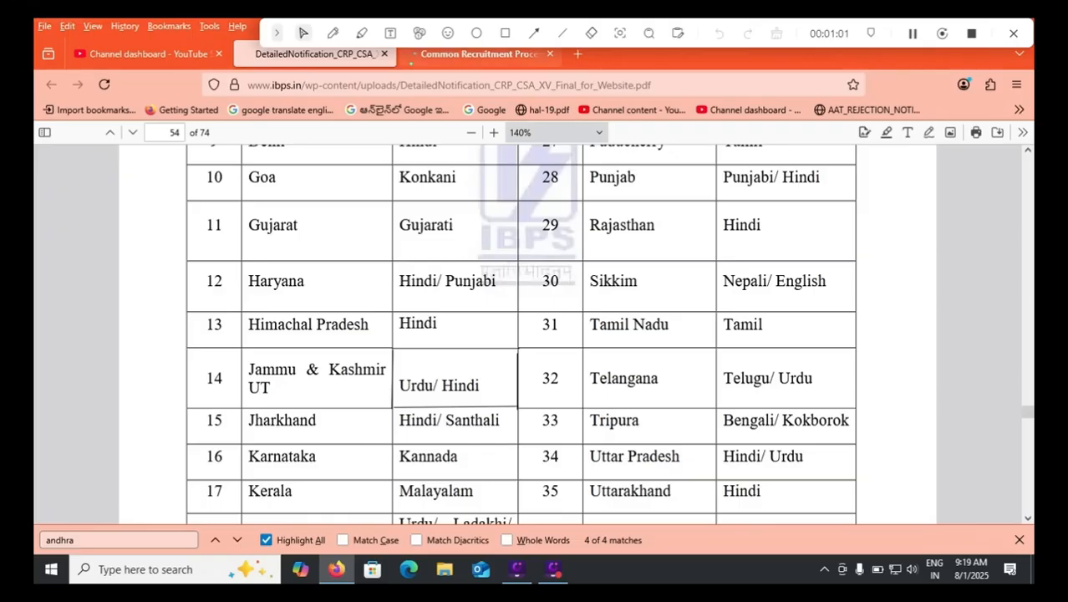
Switch to the Common Recruitment Process application form and cancel resending its data.
{"action": "left_click", "coordinate": [410, 59]}
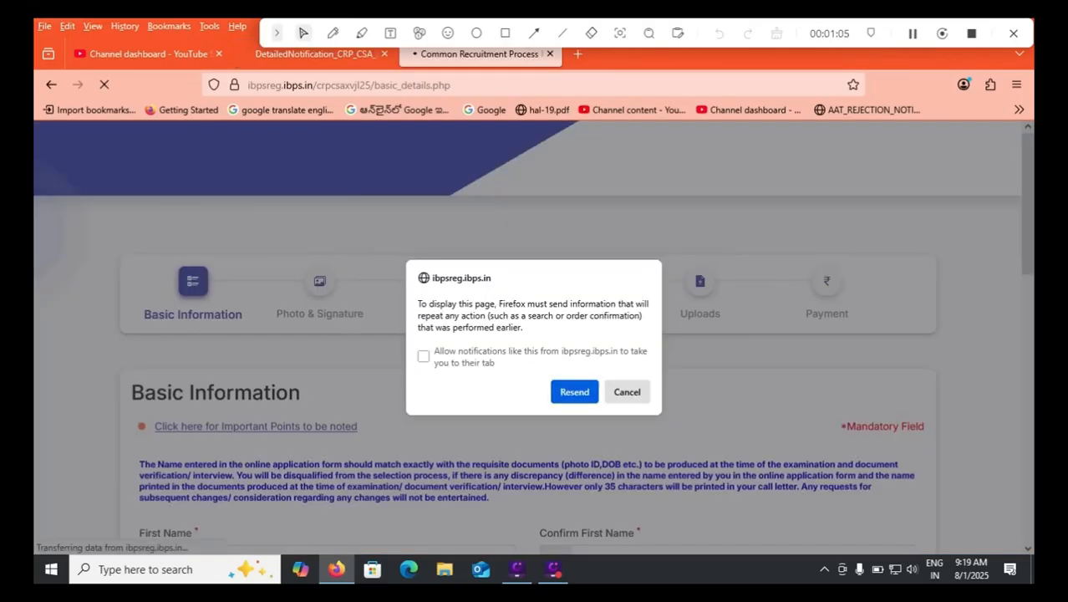
{"action": "left_click", "coordinate": [627, 391]}
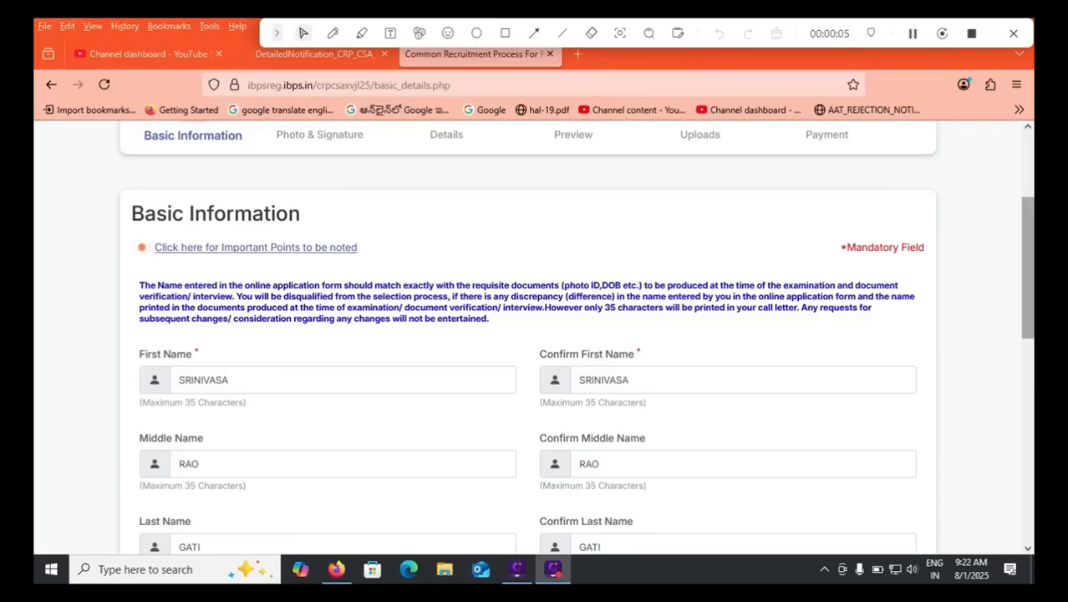
Mark the Full Name field and the photo ID and DOB wording in the name-matching note with red pen strokes.
{"action": "scroll", "coordinate": [533, 341], "scroll_direction": "down", "scroll_amount": 2}
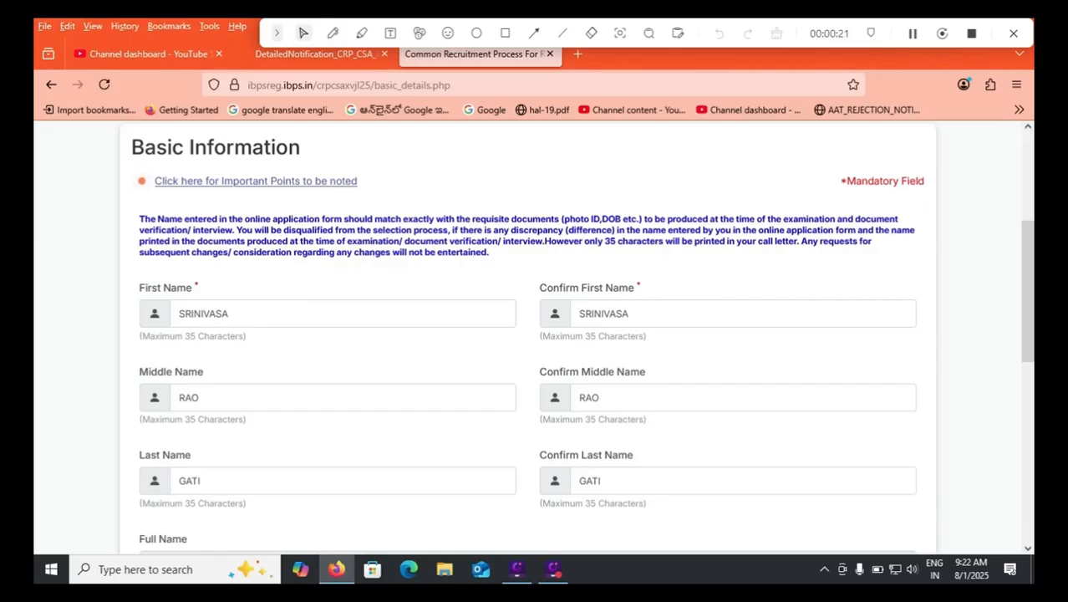
{"action": "scroll", "coordinate": [536, 334], "scroll_direction": "down", "scroll_amount": 1}
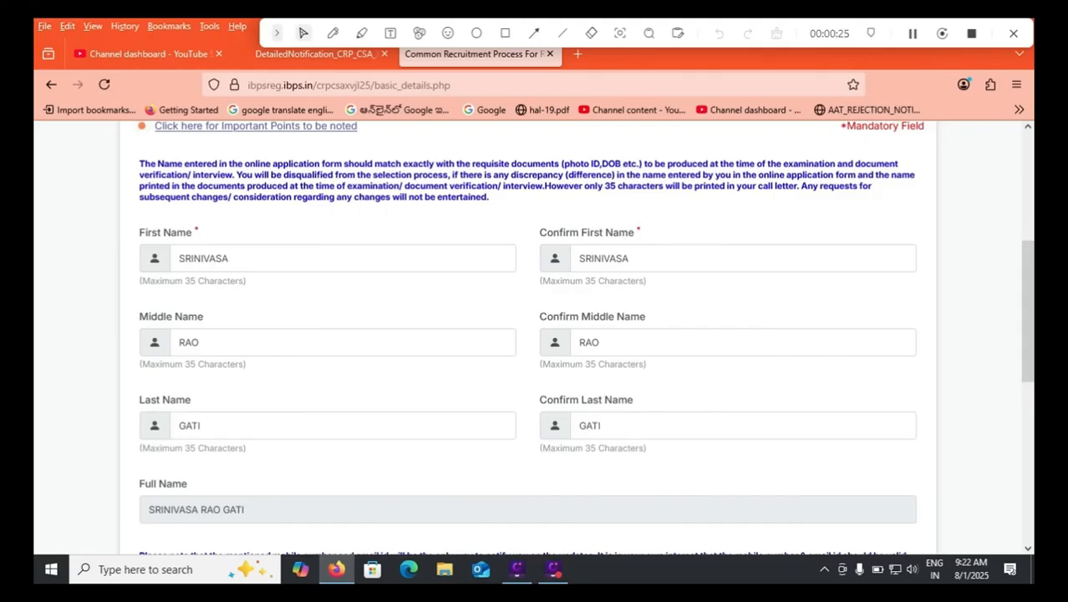
{"action": "left_click", "coordinate": [333, 33]}
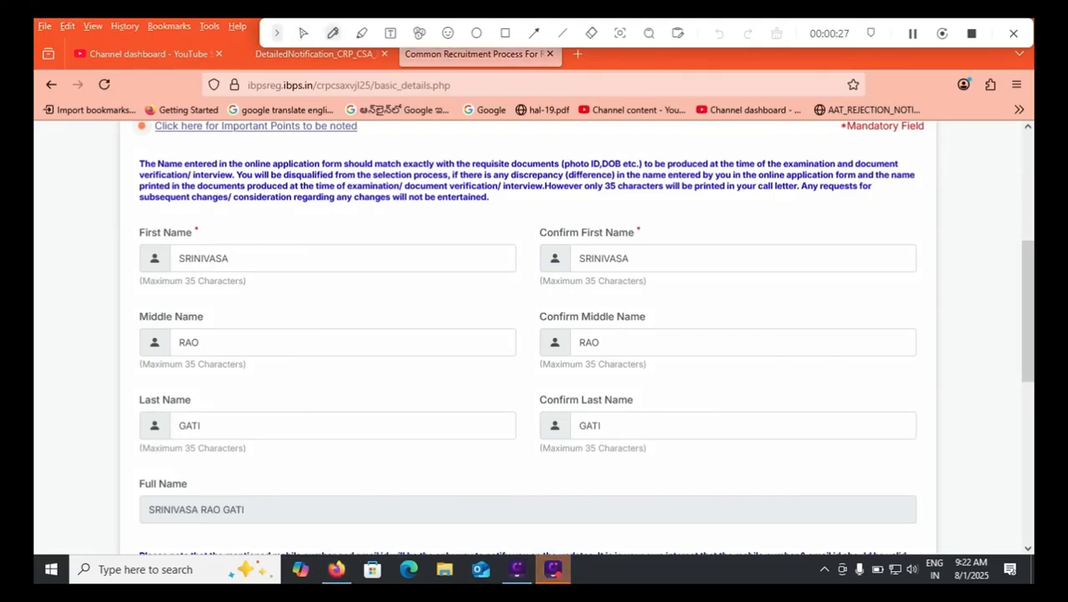
{"action": "left_click_drag", "start_coordinate": [218, 484], "coordinate": [327, 465]}
{"action": "left_click_drag", "start_coordinate": [135, 527], "coordinate": [245, 535]}
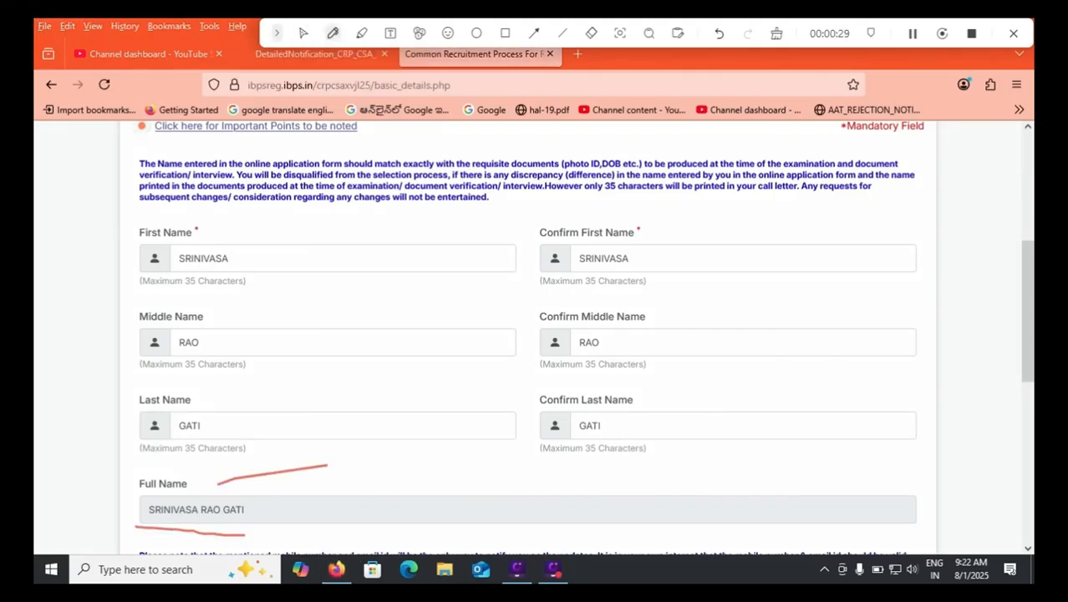
{"action": "mouse_move", "coordinate": [579, 152]}
{"action": "left_mouse_down"}
{"action": "mouse_move", "coordinate": [614, 141]}
{"action": "mouse_move", "coordinate": [654, 146]}
{"action": "left_mouse_up"}
{"action": "left_click_drag", "start_coordinate": [278, 517], "coordinate": [331, 495]}
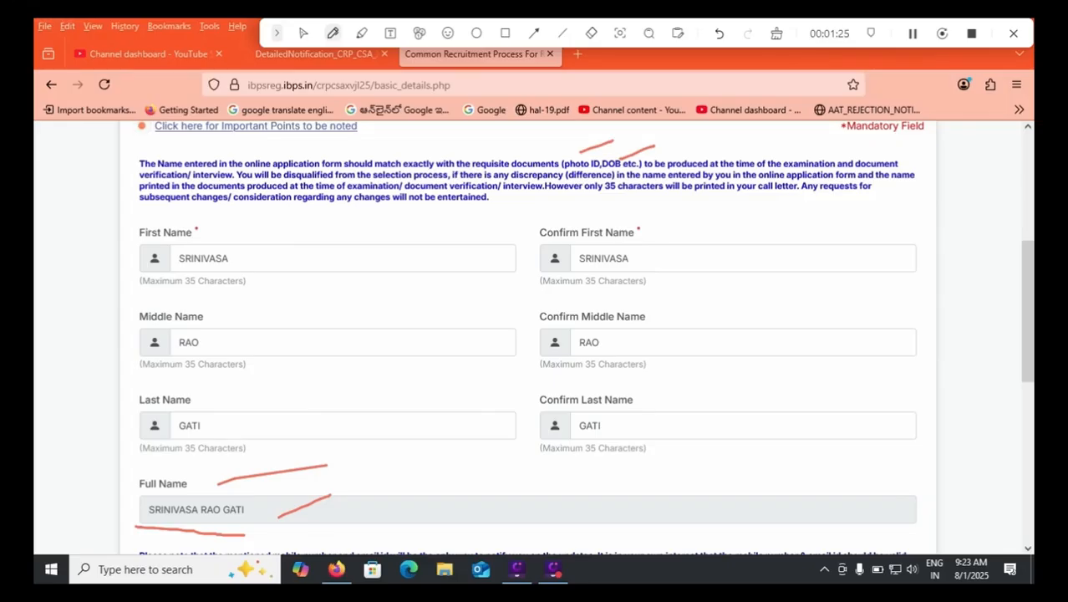
Clear the existing annotations and mark the mobile number, confirmation, alternative number and Email ID fields with the red pen.
{"action": "left_click", "coordinate": [777, 33]}
{"action": "scroll", "coordinate": [535, 338], "scroll_direction": "down", "scroll_amount": 3}
{"action": "left_click", "coordinate": [333, 34]}
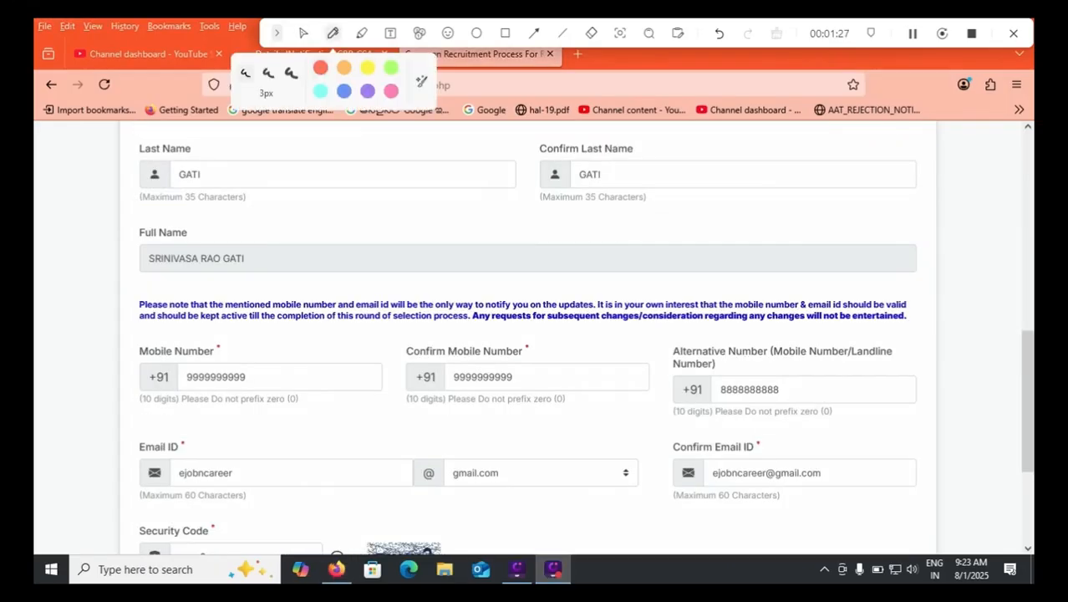
{"action": "left_click_drag", "start_coordinate": [273, 369], "coordinate": [325, 355]}
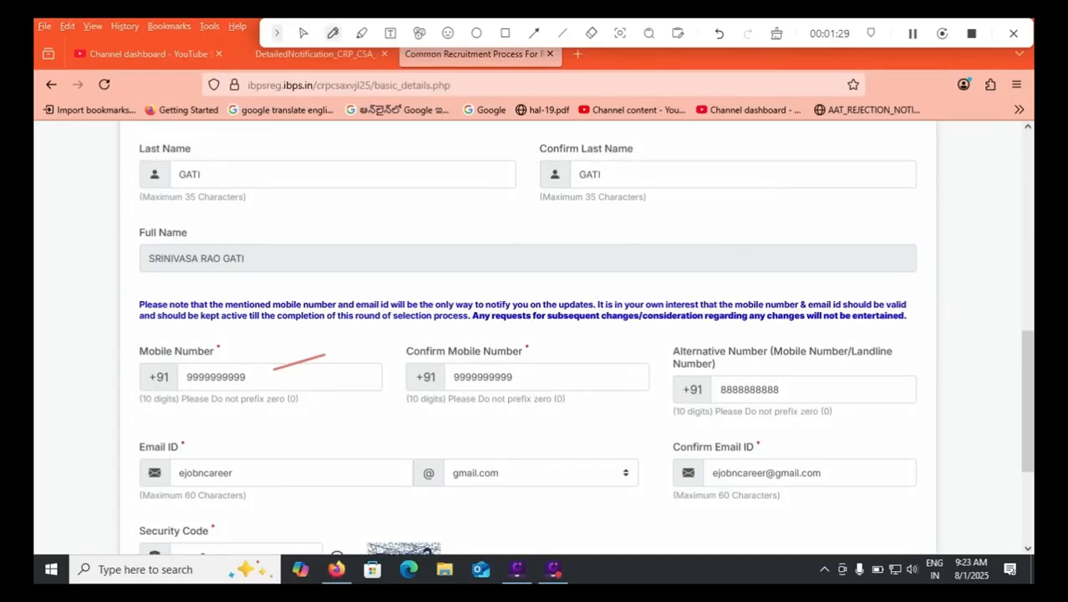
{"action": "left_click_drag", "start_coordinate": [552, 383], "coordinate": [608, 368]}
{"action": "left_click_drag", "start_coordinate": [721, 388], "coordinate": [791, 391]}
{"action": "left_click_drag", "start_coordinate": [223, 342], "coordinate": [235, 337]}
{"action": "left_click_drag", "start_coordinate": [534, 346], "coordinate": [546, 337]}
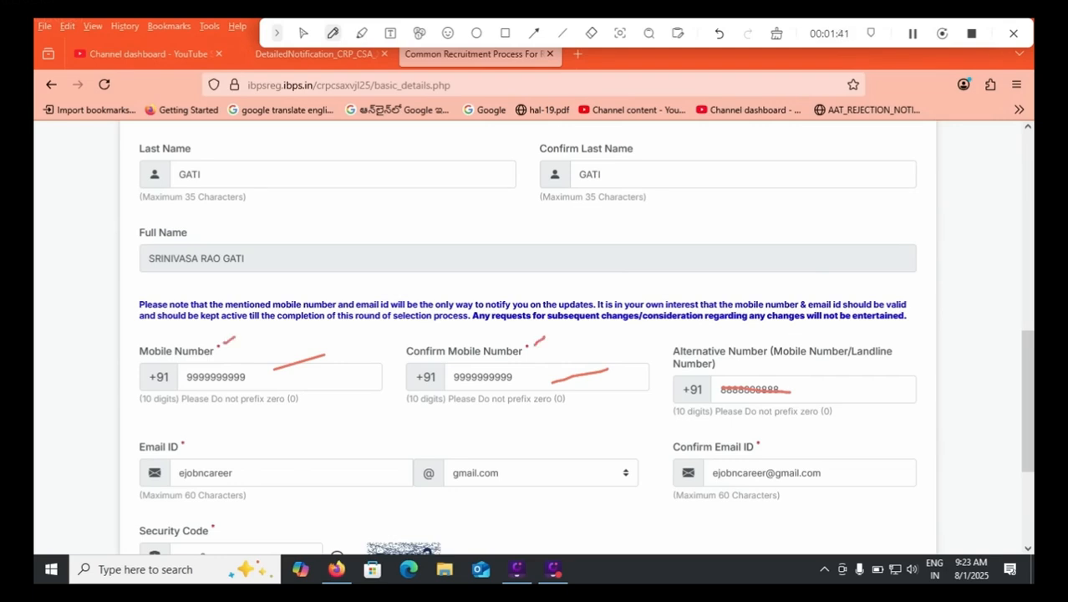
{"action": "left_click_drag", "start_coordinate": [207, 459], "coordinate": [236, 444]}
Review the domain names available for the Email ID without changing the selection.
{"action": "left_click", "coordinate": [303, 33]}
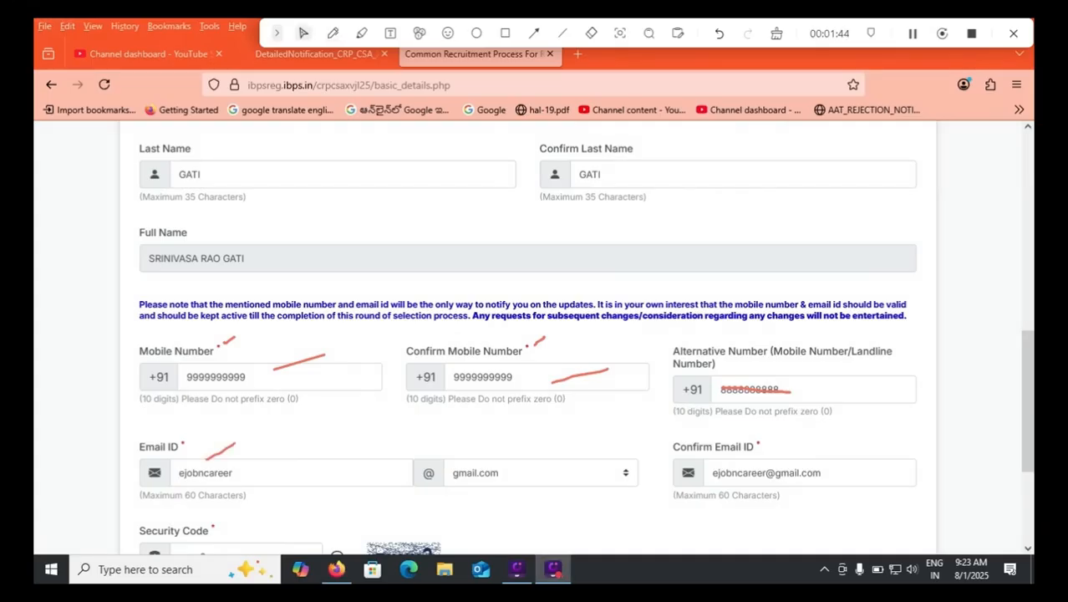
{"action": "left_click", "coordinate": [541, 472]}
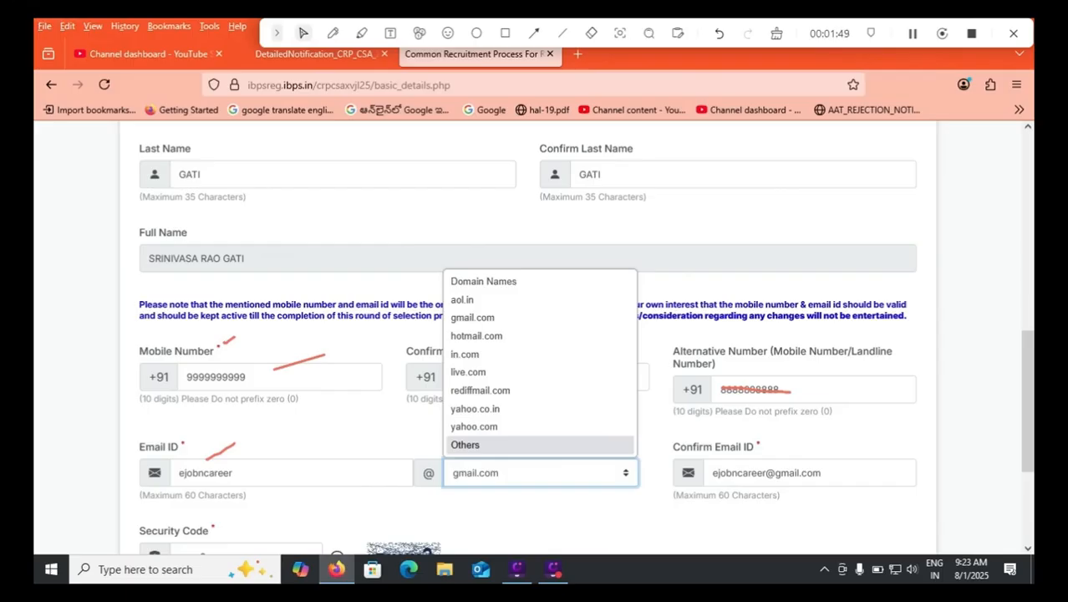
{"action": "left_click", "coordinate": [656, 437]}
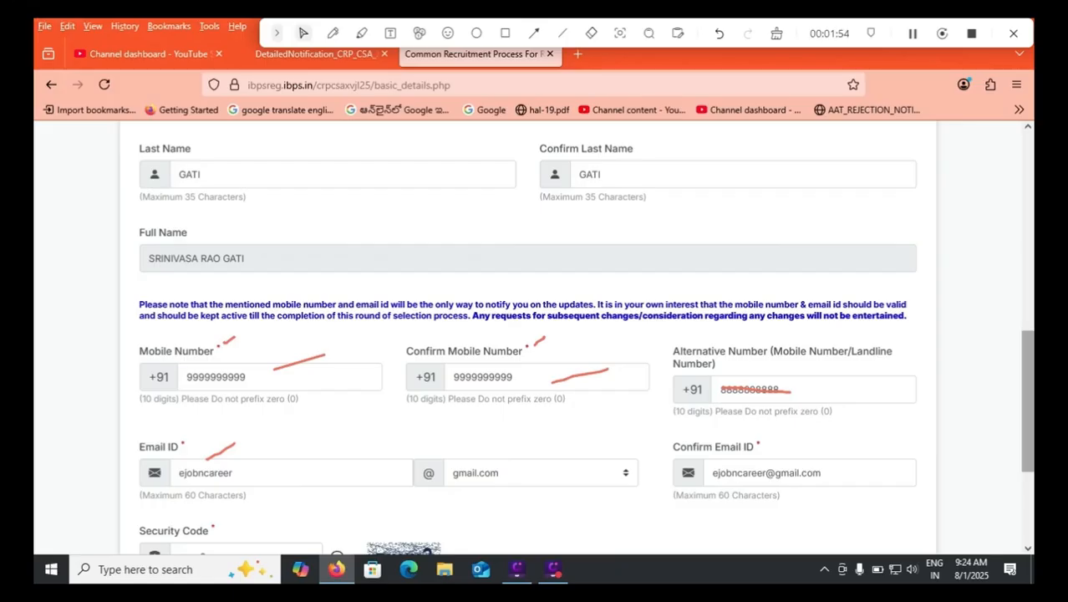
Draw a rectangle around Save & Next at the end of the Basic Information form.
{"action": "scroll", "coordinate": [535, 335], "scroll_direction": "down", "scroll_amount": 1}
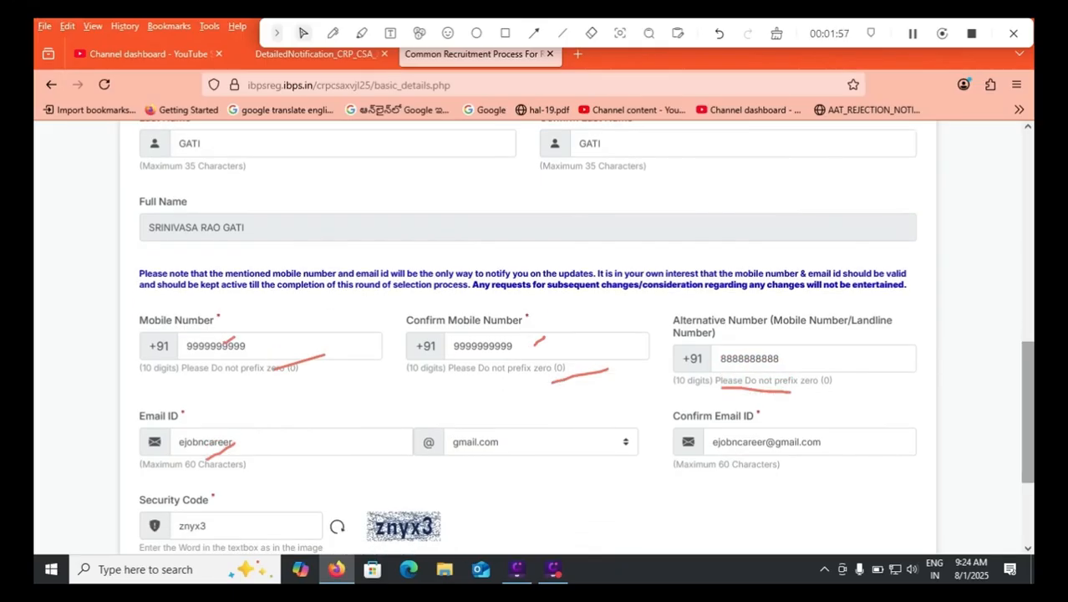
{"action": "scroll", "coordinate": [535, 334], "scroll_direction": "down", "scroll_amount": 1}
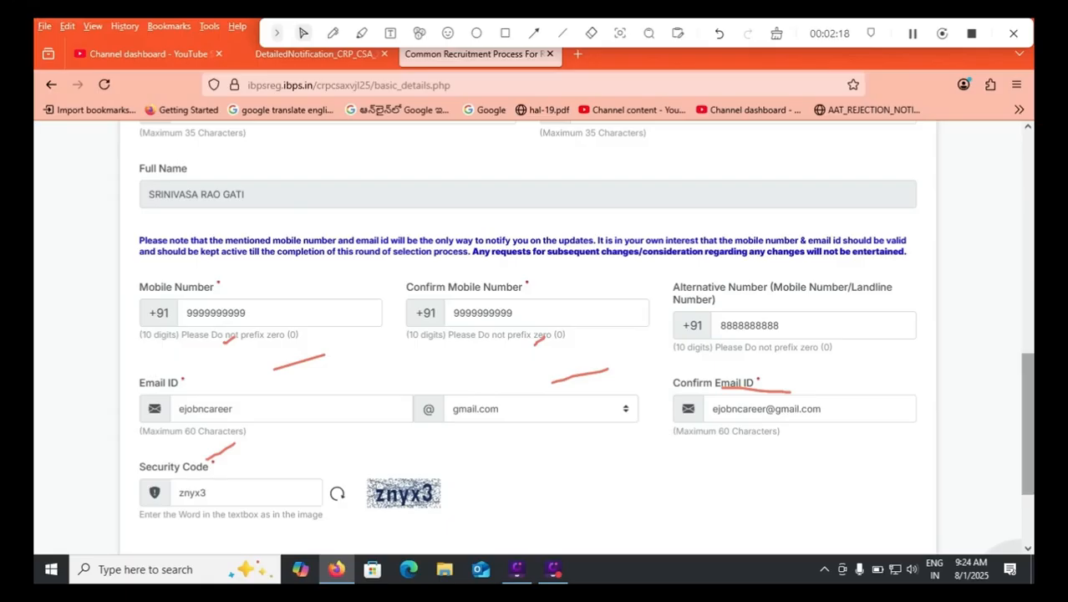
{"action": "scroll", "coordinate": [1008, 489], "scroll_direction": "down", "scroll_amount": 2}
{"action": "left_click_drag", "start_coordinate": [1028, 461], "coordinate": [1029, 459]}
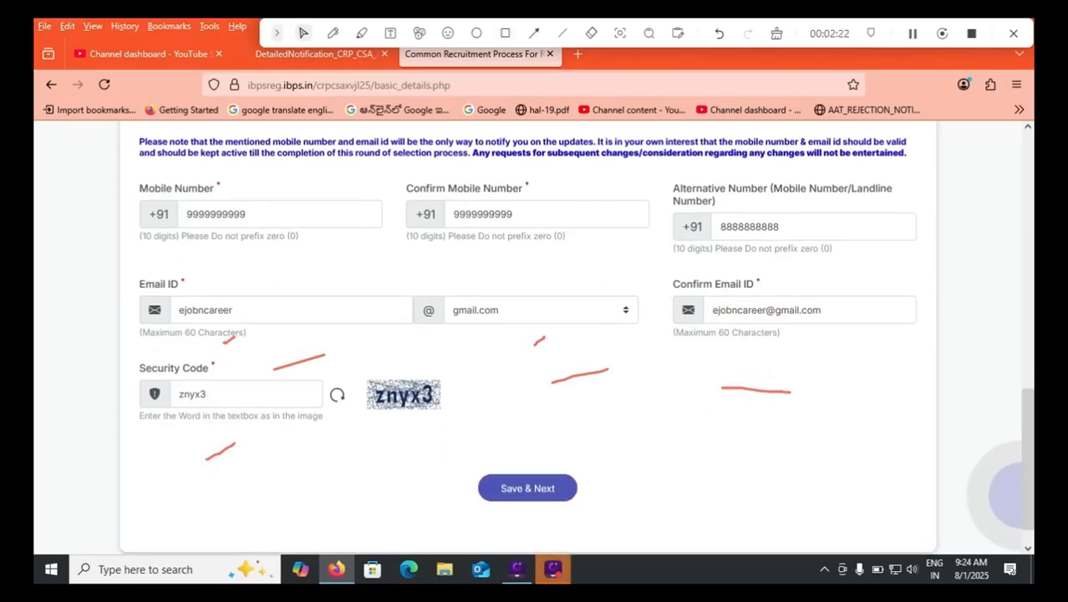
{"action": "left_click", "coordinate": [505, 33]}
{"action": "left_click_drag", "start_coordinate": [451, 466], "coordinate": [625, 514]}
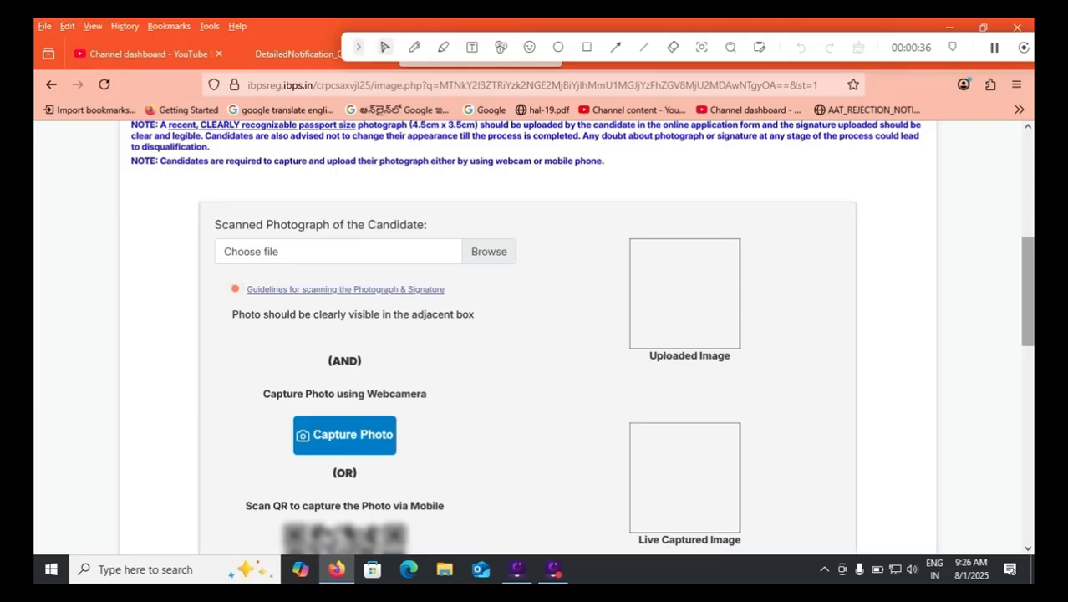
Start capturing the candidate's photograph with the webcam.
{"action": "scroll", "coordinate": [535, 334], "scroll_direction": "down", "scroll_amount": 1}
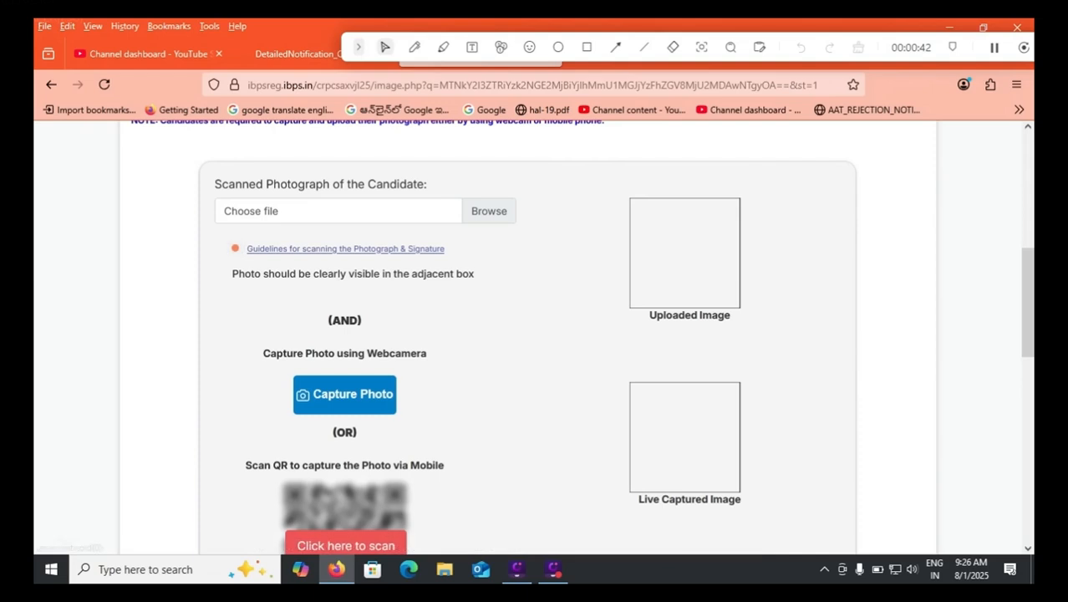
{"action": "left_click", "coordinate": [344, 394]}
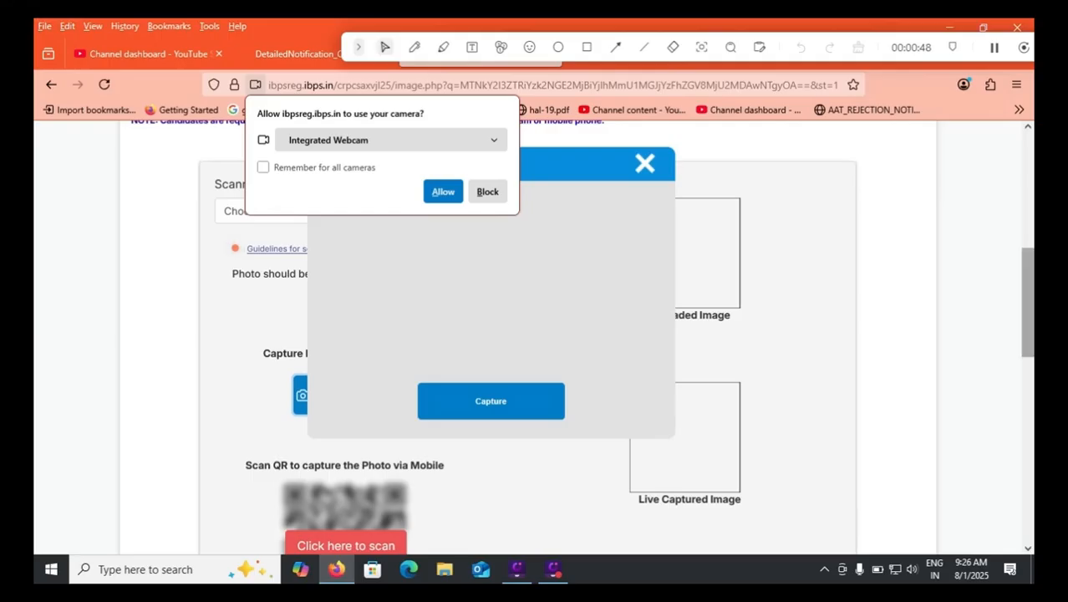
Examine the photo upload notes, the mobile QR capture option, the live image box and the valid-photo confirmation.
{"action": "scroll", "coordinate": [582, 336], "scroll_direction": "down", "scroll_amount": 2}
{"action": "scroll", "coordinate": [527, 335], "scroll_direction": "down", "scroll_amount": 3}
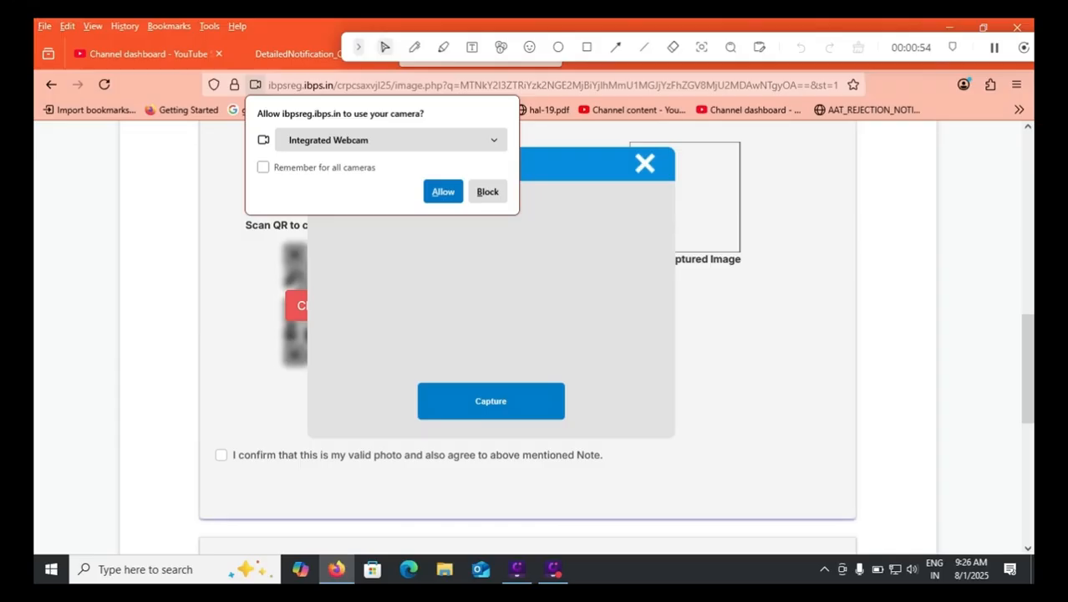
{"action": "scroll", "coordinate": [527, 335], "scroll_direction": "up", "scroll_amount": 6}
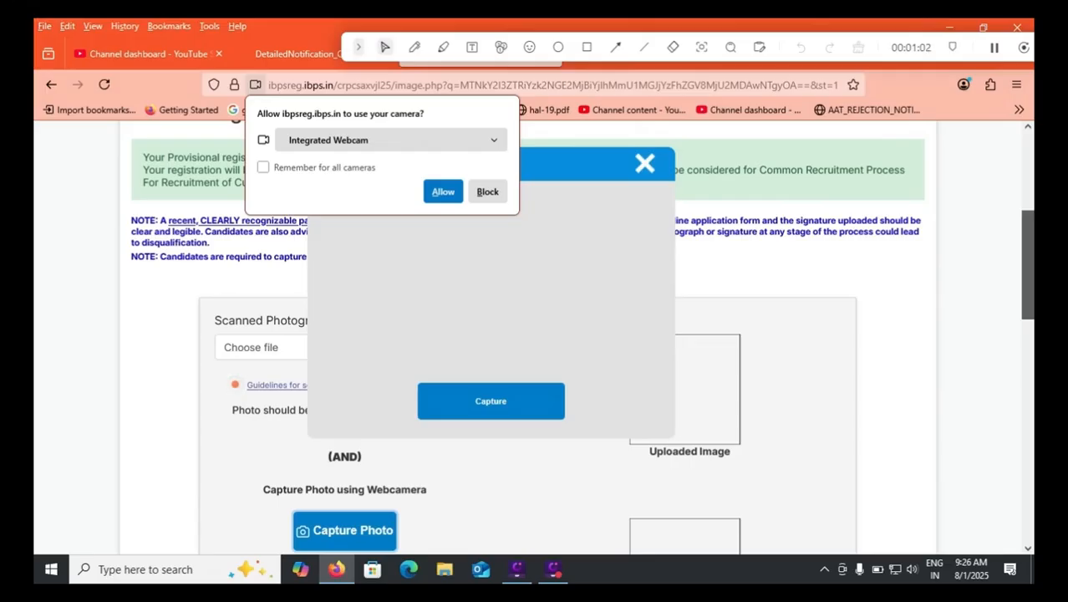
{"action": "scroll", "coordinate": [535, 334], "scroll_direction": "down", "scroll_amount": 3}
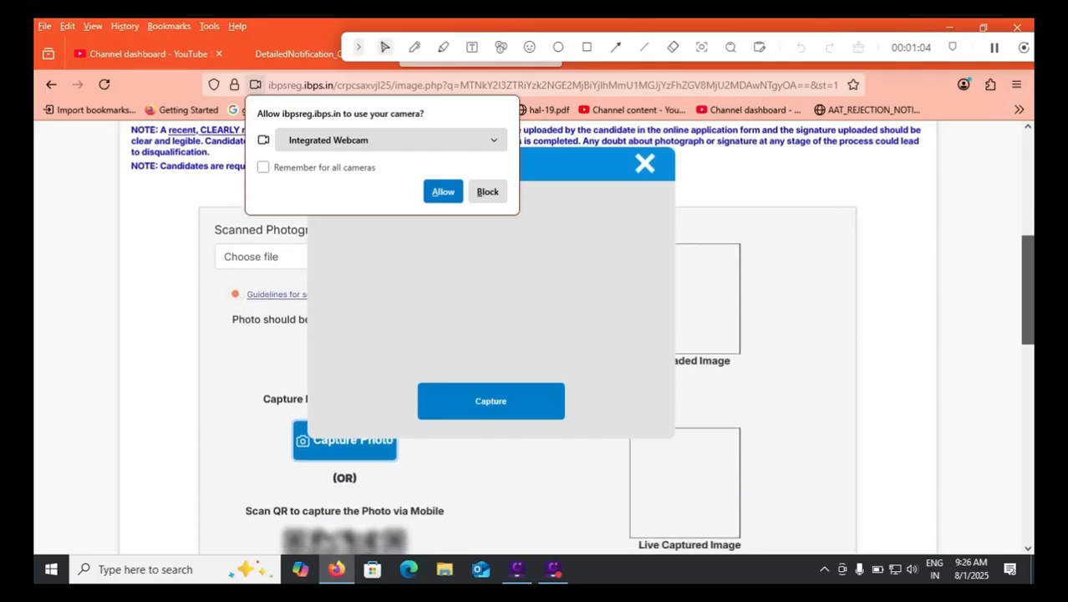
{"action": "scroll", "coordinate": [235, 272], "scroll_direction": "down", "scroll_amount": 5}
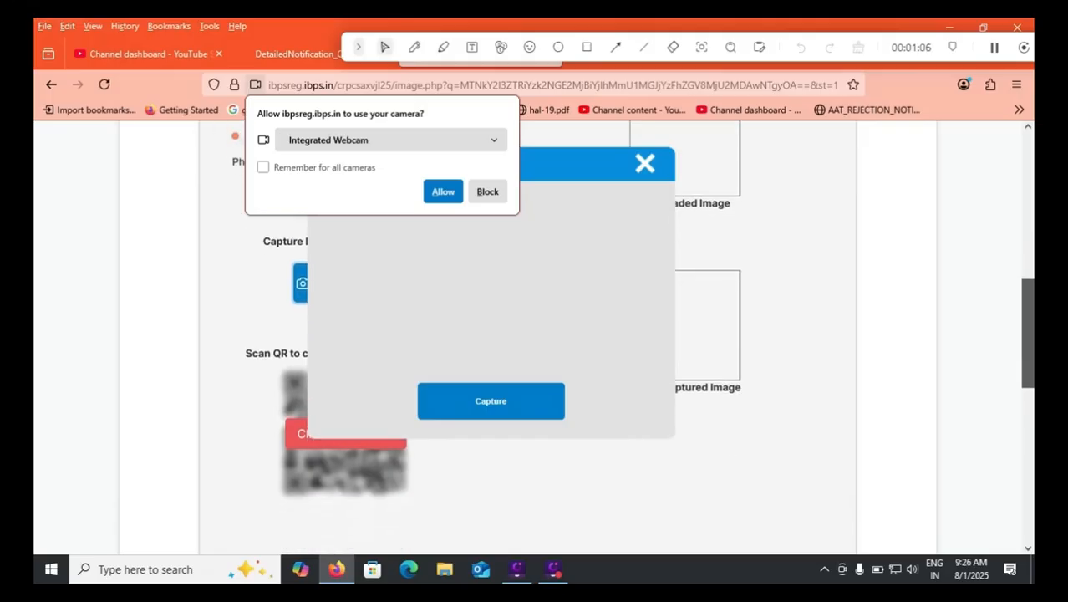
{"action": "scroll", "coordinate": [535, 334], "scroll_direction": "down", "scroll_amount": 2}
{"action": "scroll", "coordinate": [535, 335], "scroll_direction": "up", "scroll_amount": 3}
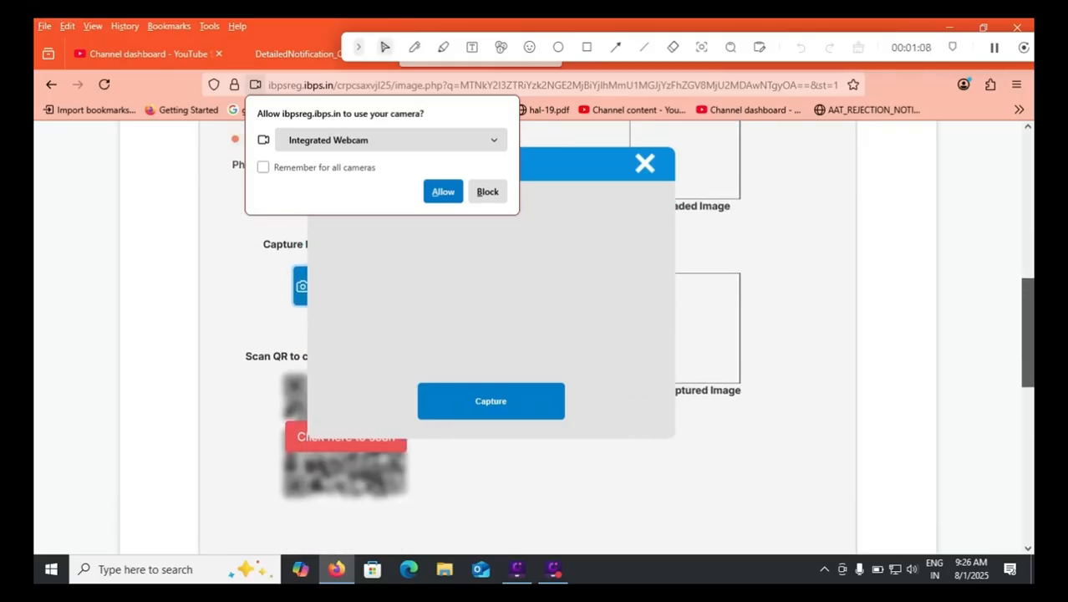
{"action": "scroll", "coordinate": [535, 335], "scroll_direction": "down", "scroll_amount": 2}
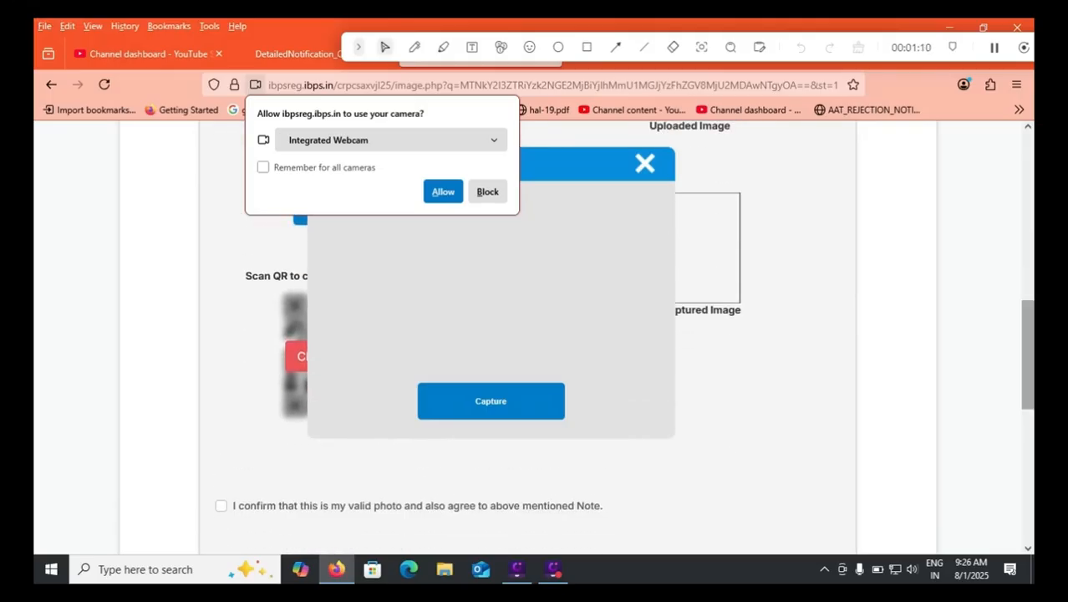
{"action": "scroll", "coordinate": [535, 335], "scroll_direction": "down", "scroll_amount": 3}
{"action": "left_click_drag", "start_coordinate": [1028, 386], "coordinate": [1028, 385]}
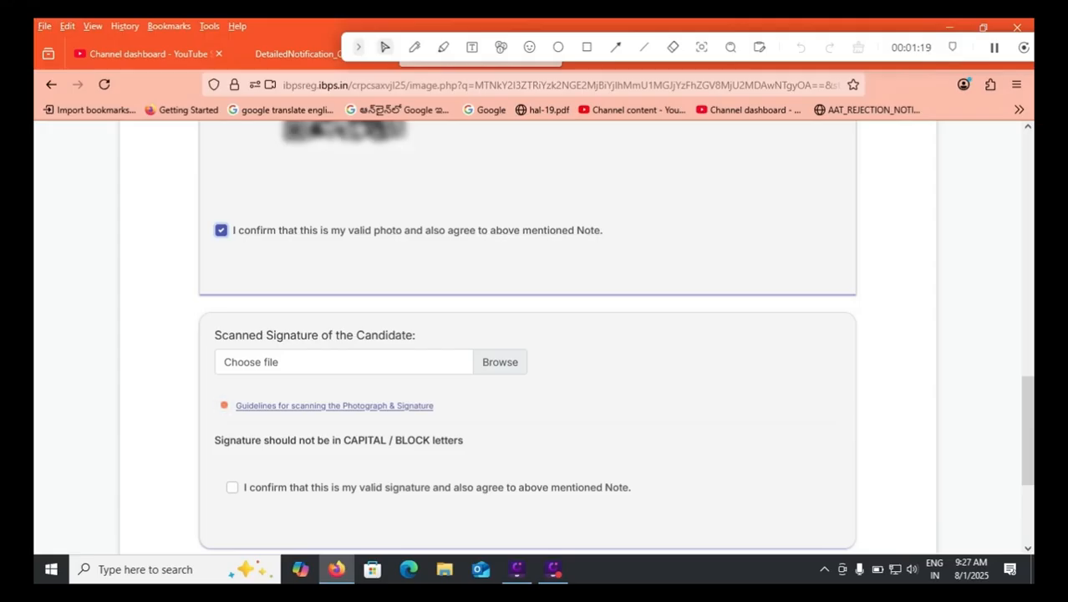
Confirm that the scanned signature is valid and agree to the signature note.
{"action": "left_click", "coordinate": [232, 486]}
{"action": "scroll", "coordinate": [231, 487], "scroll_direction": "down", "scroll_amount": 2}
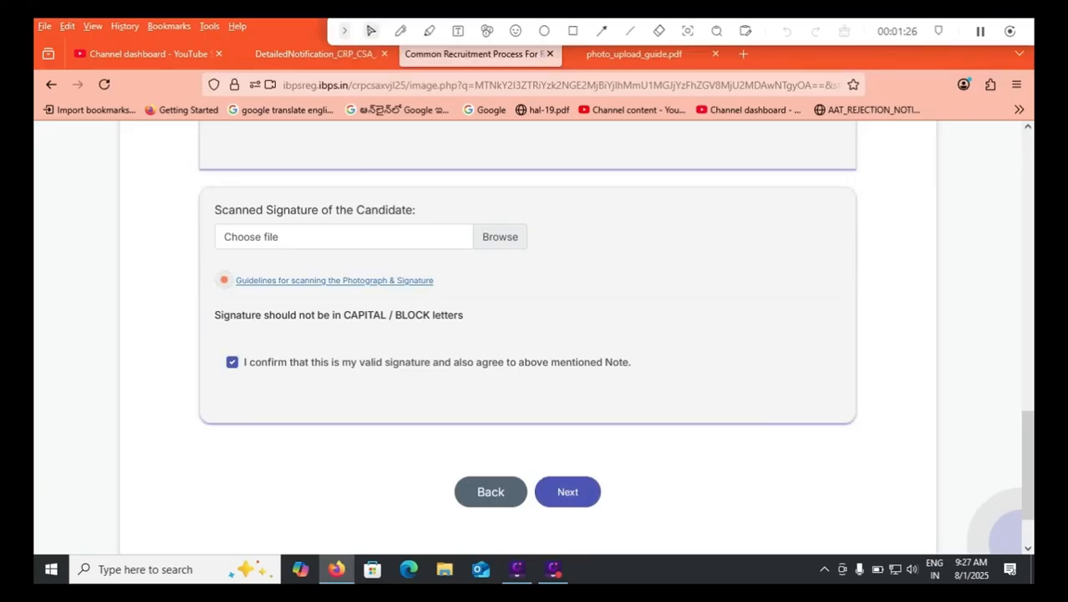
Open the photograph and signature scanning guidelines and examine the photo rules plus the signature's ink and file-size requirements.
{"action": "left_click", "coordinate": [224, 280]}
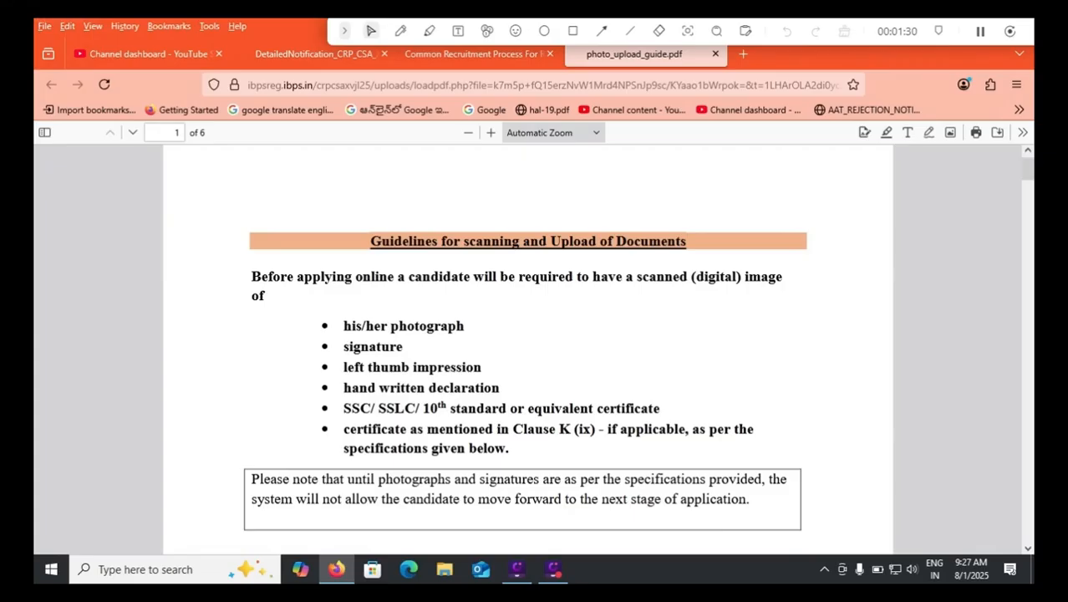
{"action": "scroll", "coordinate": [526, 347], "scroll_direction": "down", "scroll_amount": 5}
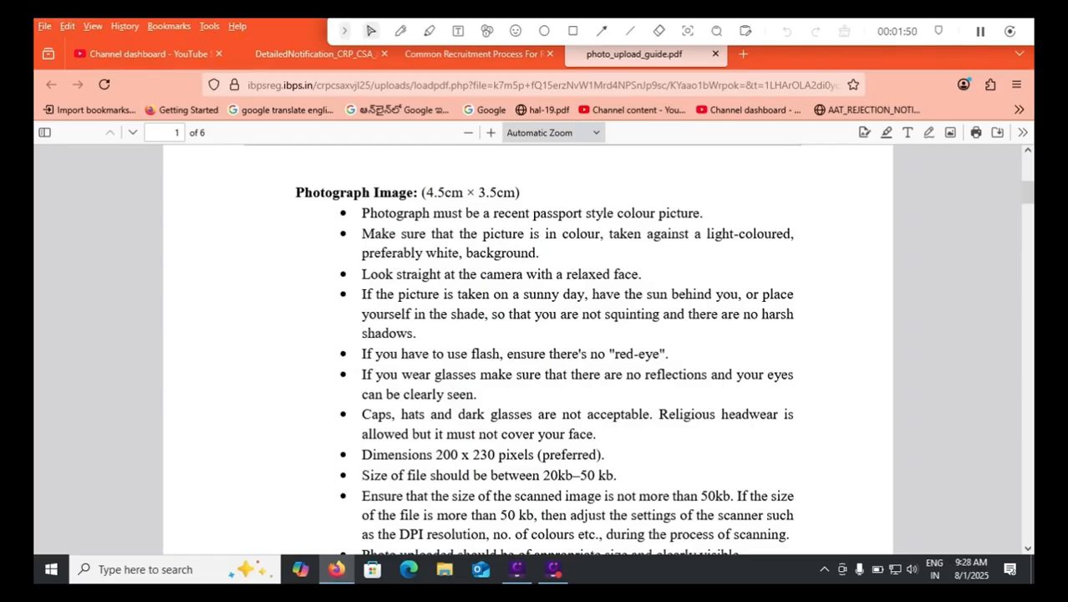
{"action": "scroll", "coordinate": [527, 347], "scroll_direction": "down", "scroll_amount": 5}
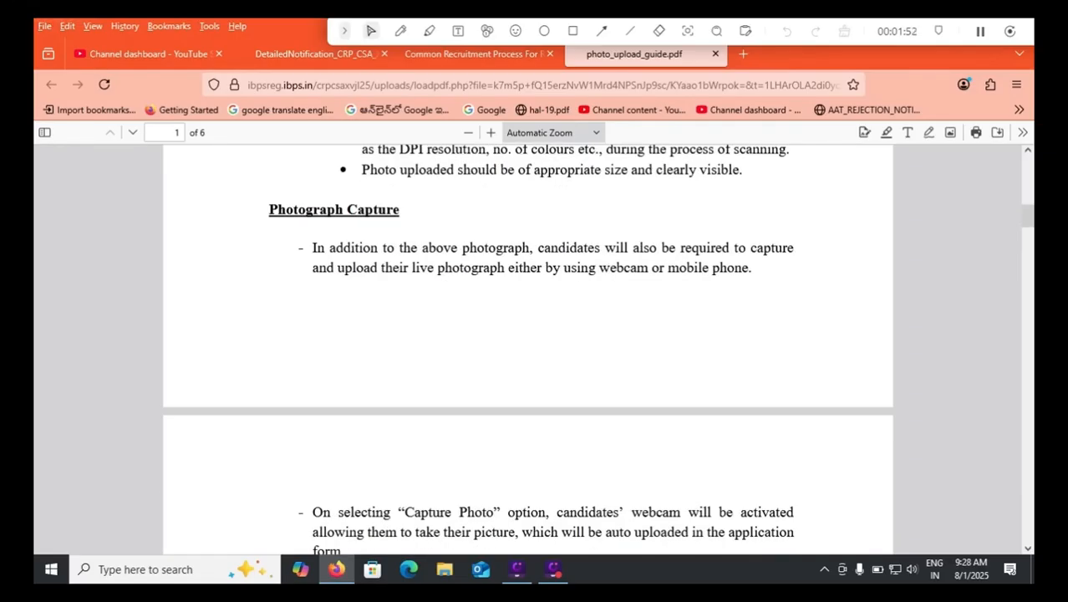
{"action": "scroll", "coordinate": [527, 347], "scroll_direction": "down", "scroll_amount": 5}
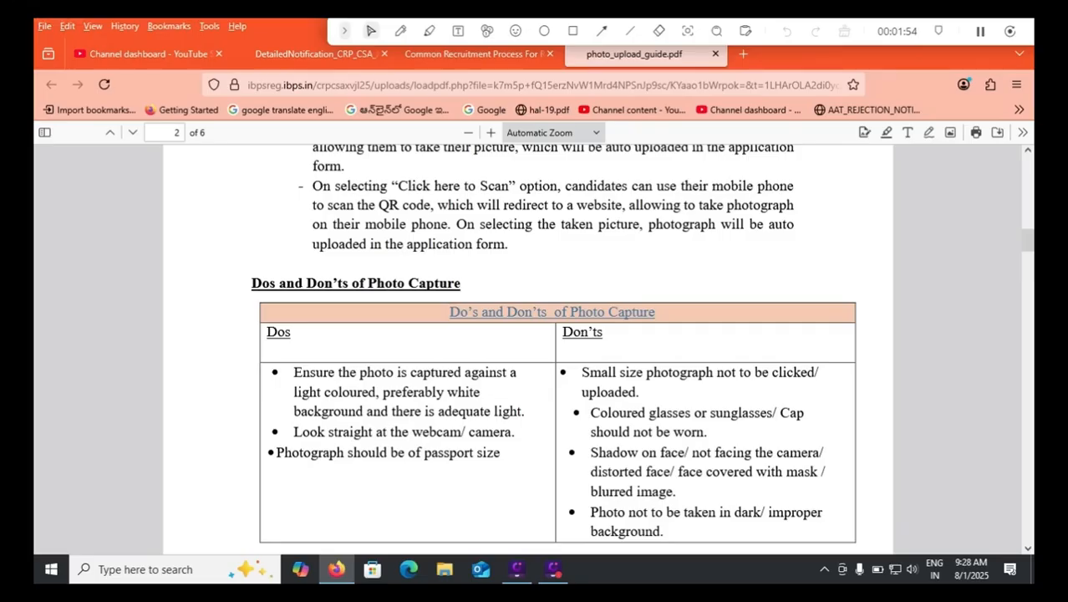
{"action": "scroll", "coordinate": [528, 347], "scroll_direction": "down", "scroll_amount": 5}
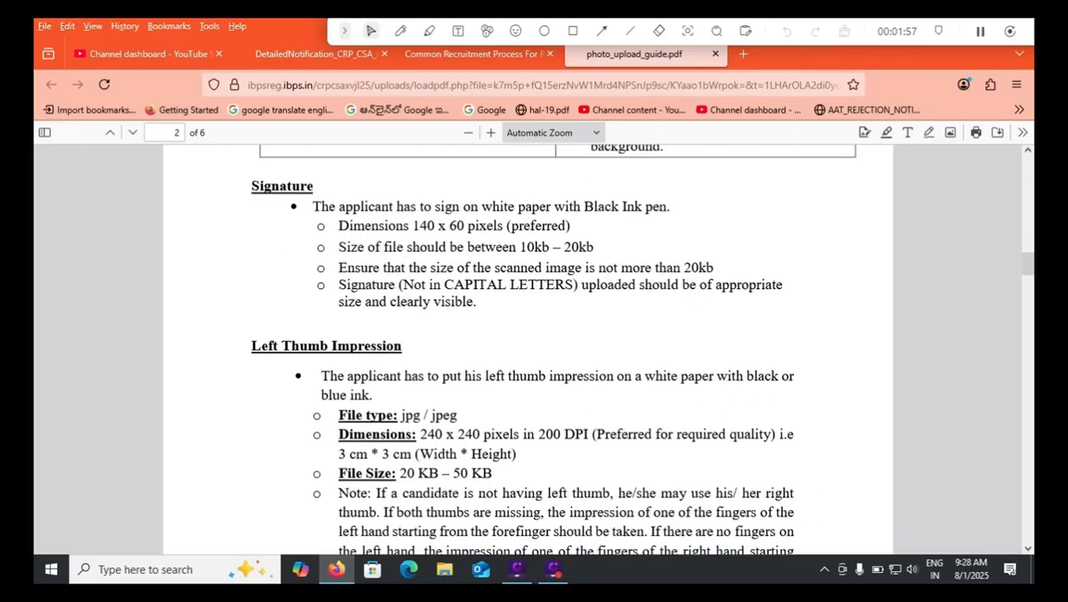
{"action": "left_click_drag", "start_coordinate": [584, 206], "coordinate": [671, 206]}
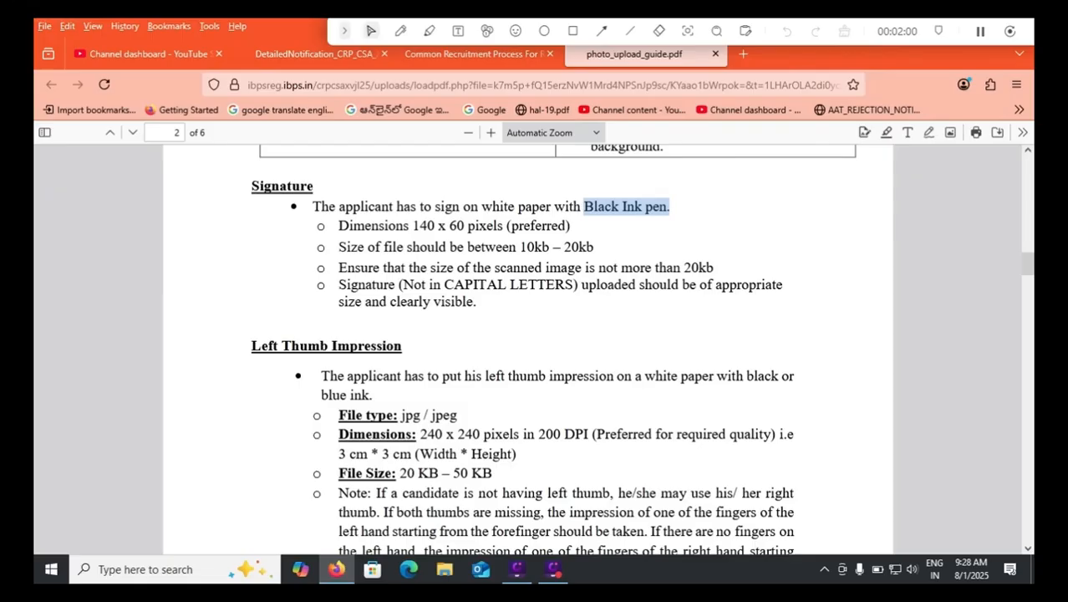
{"action": "left_click_drag", "start_coordinate": [520, 248], "coordinate": [572, 247]}
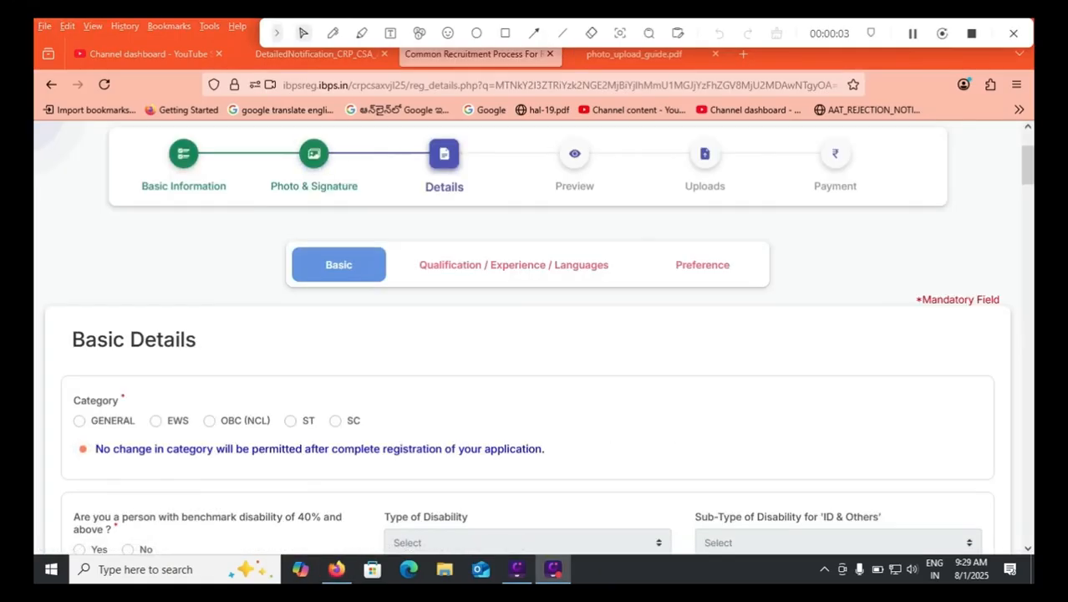
Select OBC (NCL) as the category in Basic Details and accept the category notice.
{"action": "left_click_drag", "start_coordinate": [1028, 165], "coordinate": [1028, 178]}
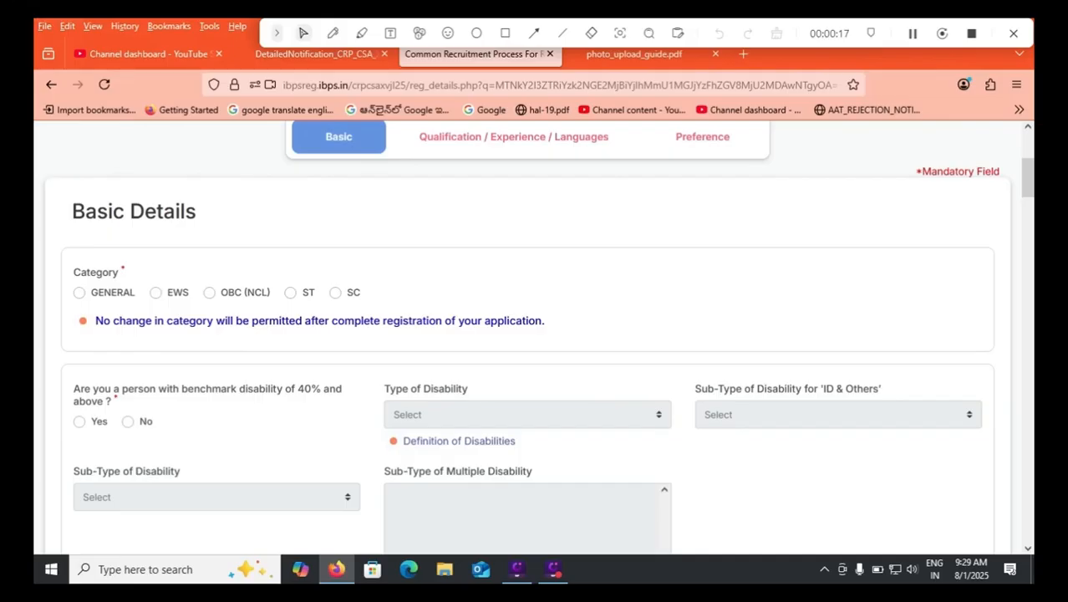
{"action": "left_click", "coordinate": [210, 292]}
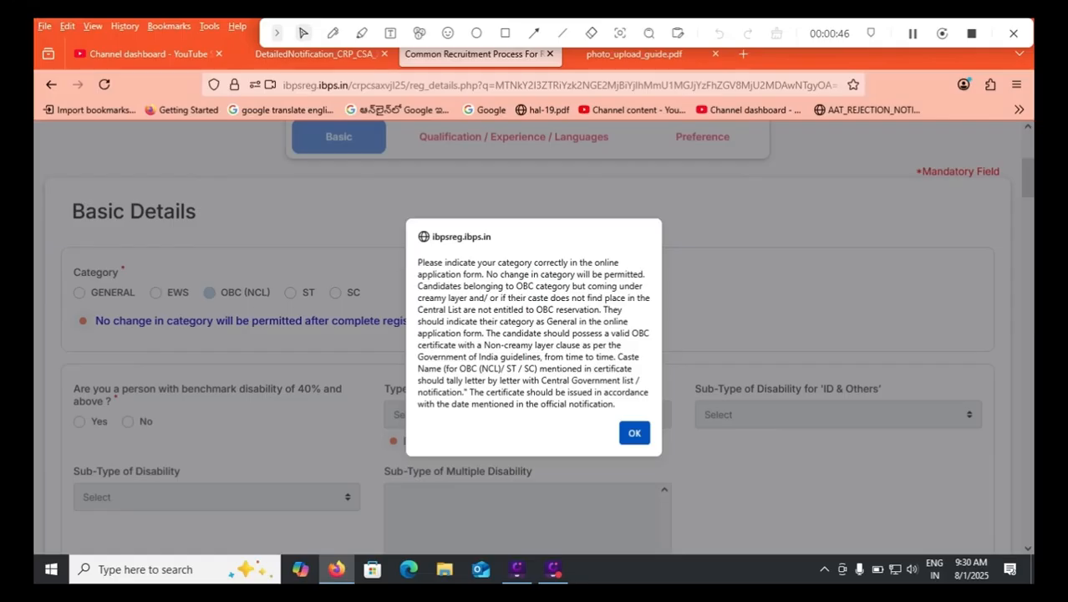
{"action": "key", "text": "Return"}
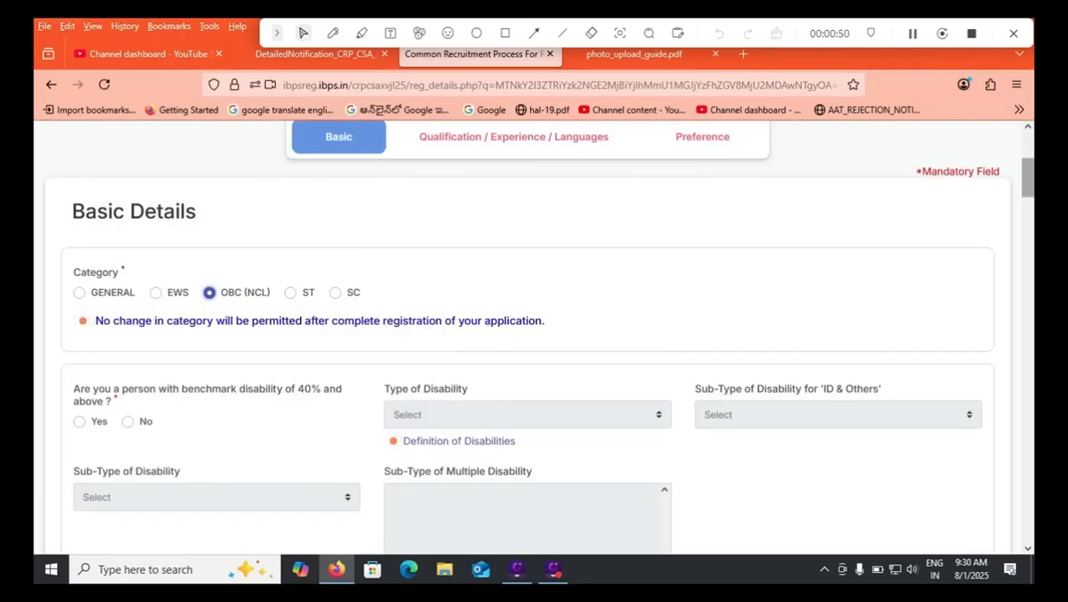
Answer No to the benchmark disability of 40% and above and No to the specified disability with difficulty in writing.
{"action": "scroll", "coordinate": [547, 345], "scroll_direction": "down", "scroll_amount": 2}
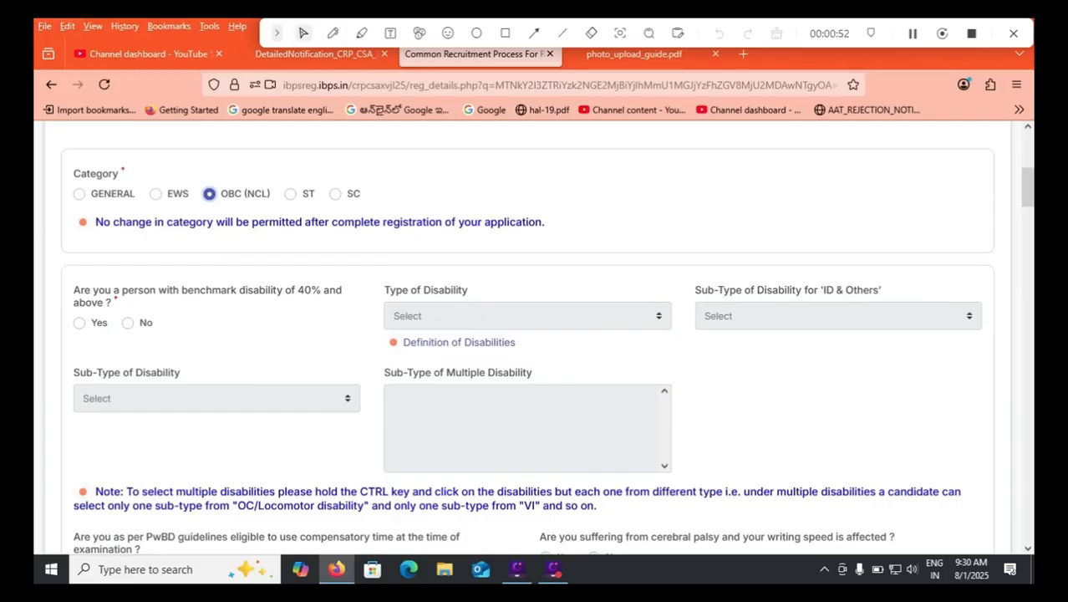
{"action": "left_click", "coordinate": [128, 323]}
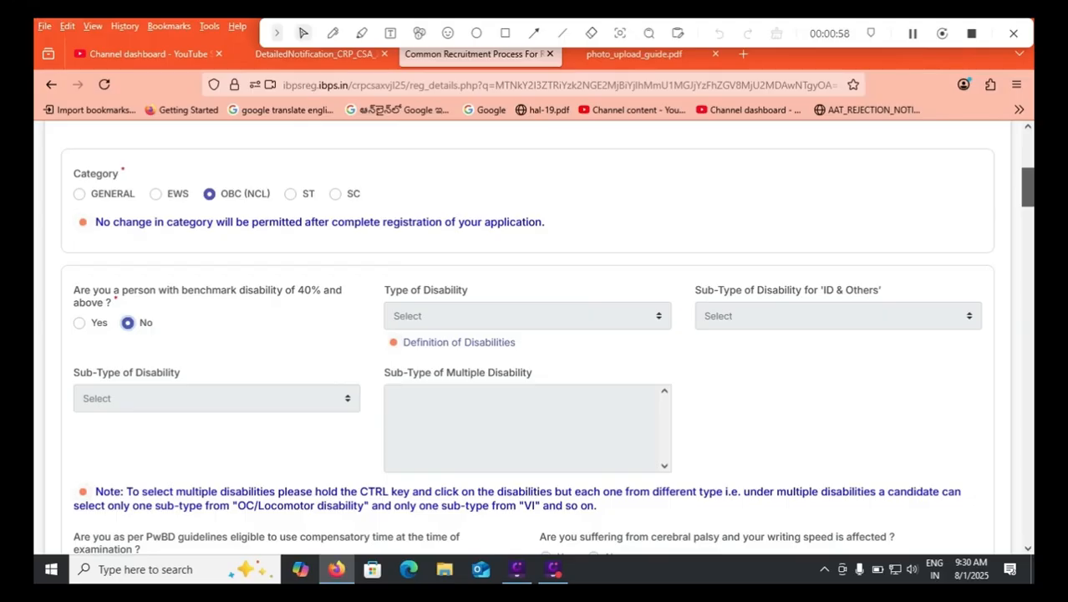
{"action": "scroll", "coordinate": [534, 335], "scroll_direction": "down", "scroll_amount": 2}
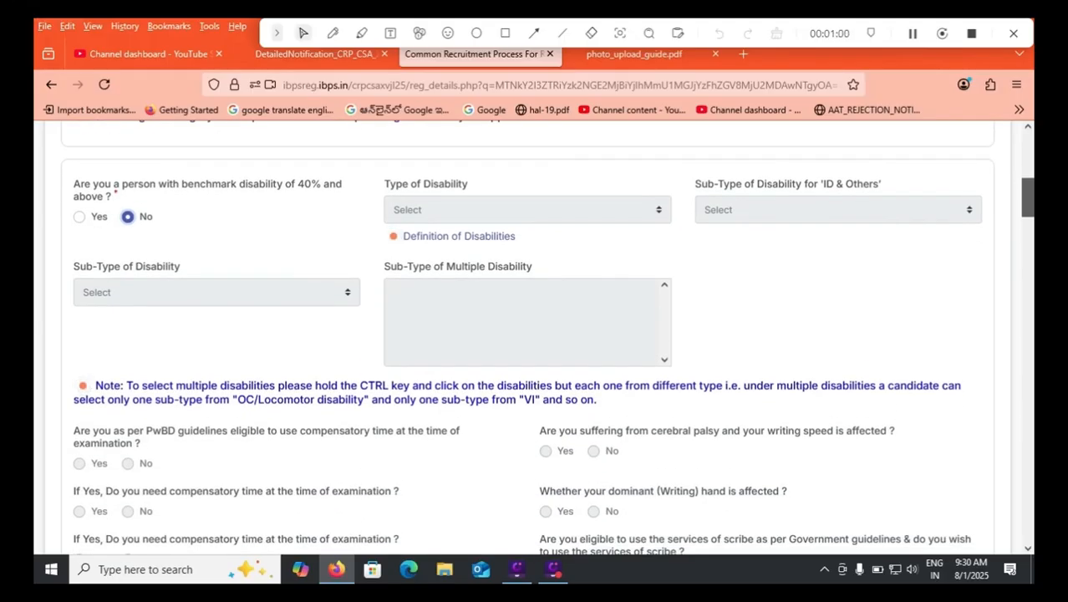
{"action": "scroll", "coordinate": [534, 334], "scroll_direction": "down", "scroll_amount": 3}
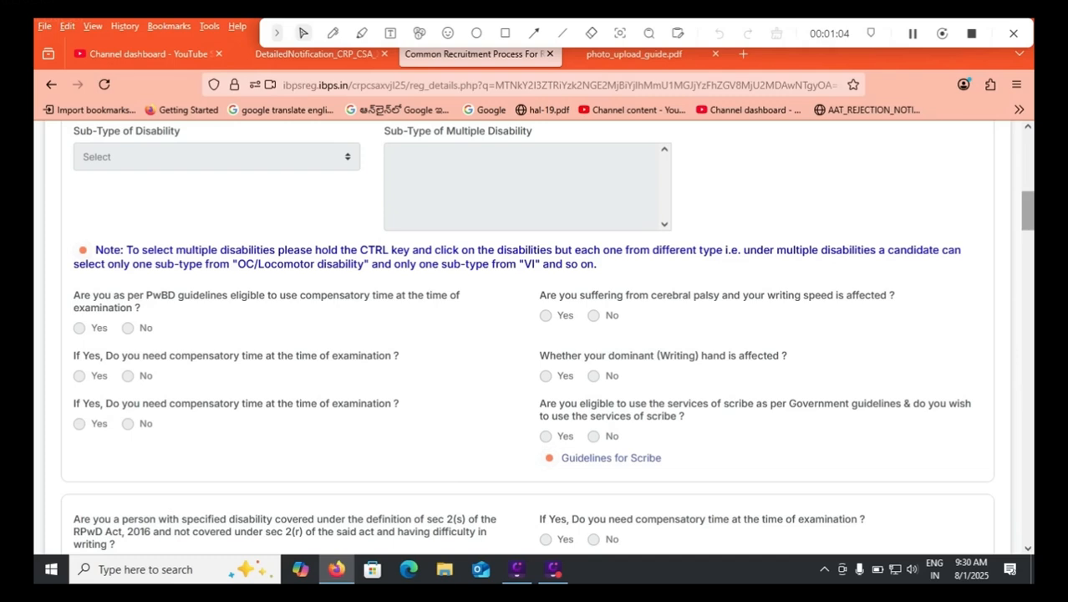
{"action": "scroll", "coordinate": [535, 334], "scroll_direction": "up", "scroll_amount": 3}
{"action": "scroll", "coordinate": [534, 335], "scroll_direction": "down", "scroll_amount": 3}
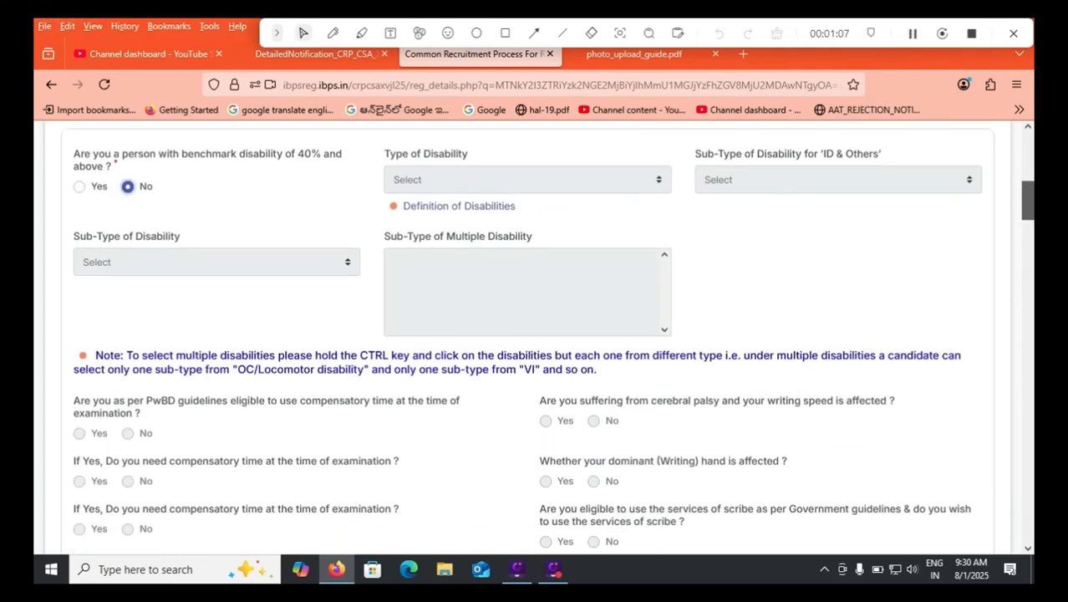
{"action": "scroll", "coordinate": [535, 334], "scroll_direction": "down", "scroll_amount": 4}
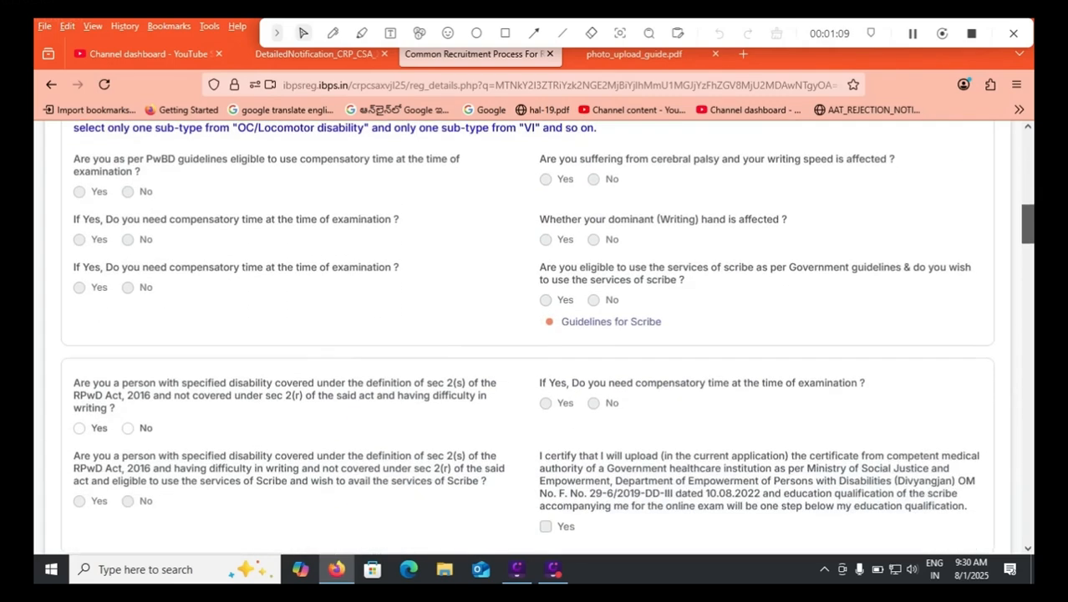
{"action": "scroll", "coordinate": [534, 335], "scroll_direction": "down", "scroll_amount": 3}
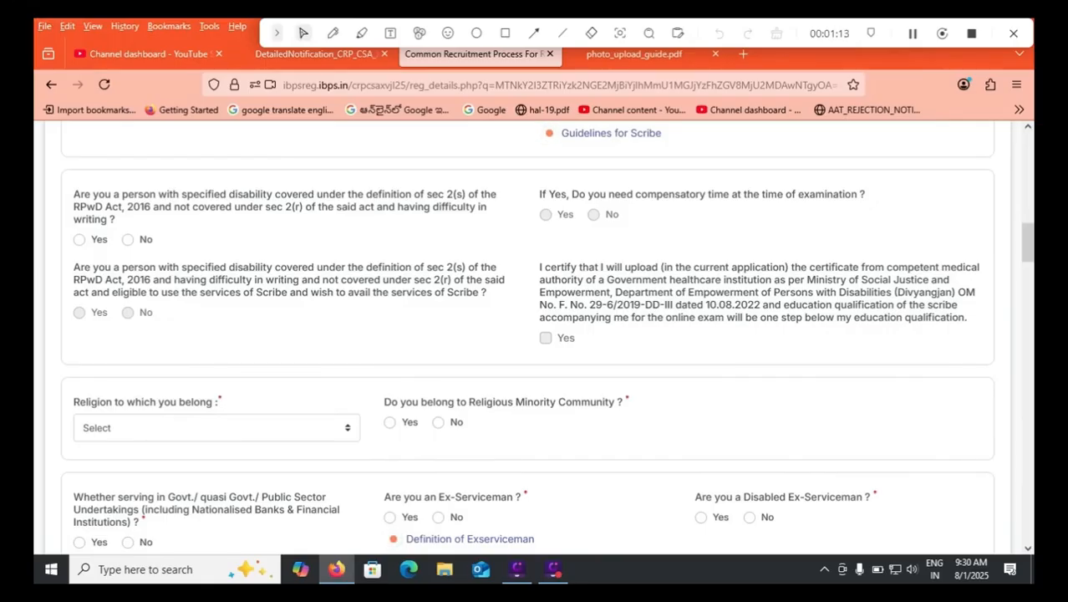
{"action": "left_click", "coordinate": [128, 240]}
Set the religion to Hinduism and answer No to belonging to a religious minority community.
{"action": "scroll", "coordinate": [534, 335], "scroll_direction": "down", "scroll_amount": 3}
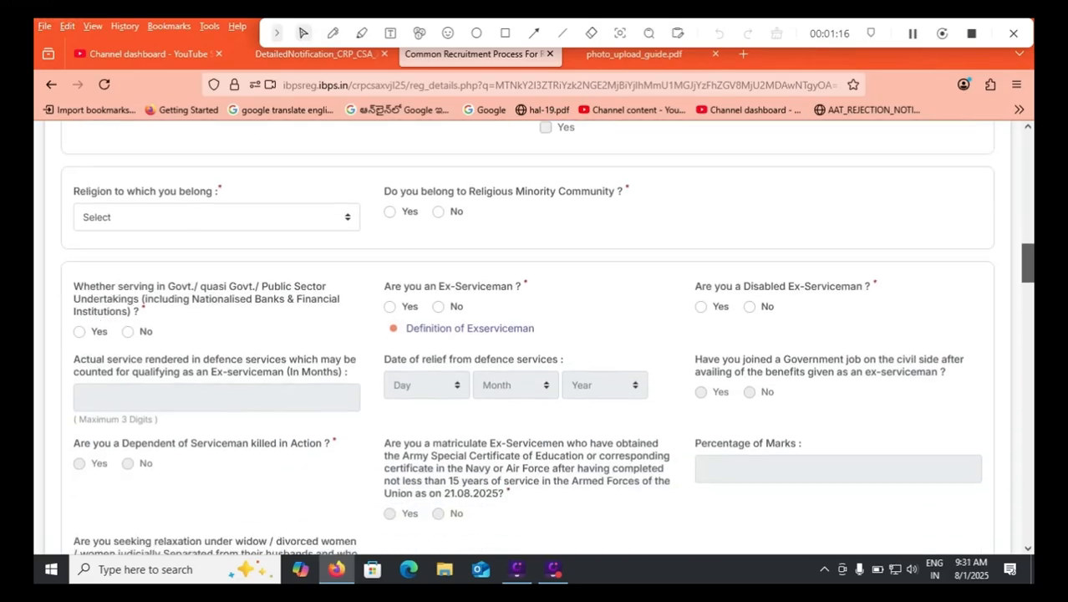
{"action": "left_click_drag", "start_coordinate": [1028, 263], "coordinate": [1029, 267]}
{"action": "left_click", "coordinate": [216, 187]}
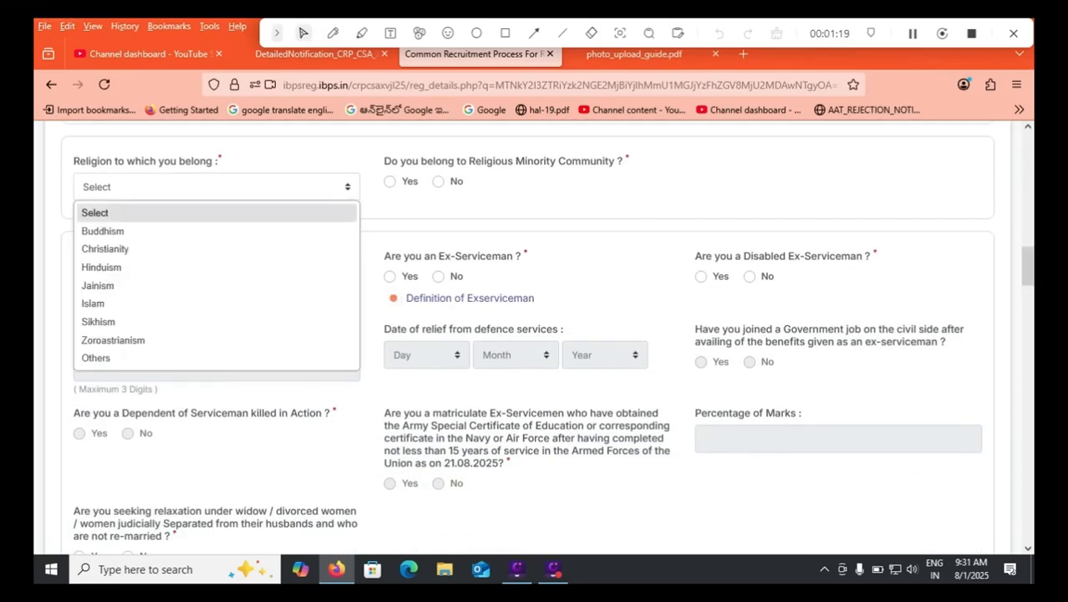
{"action": "left_click", "coordinate": [126, 267]}
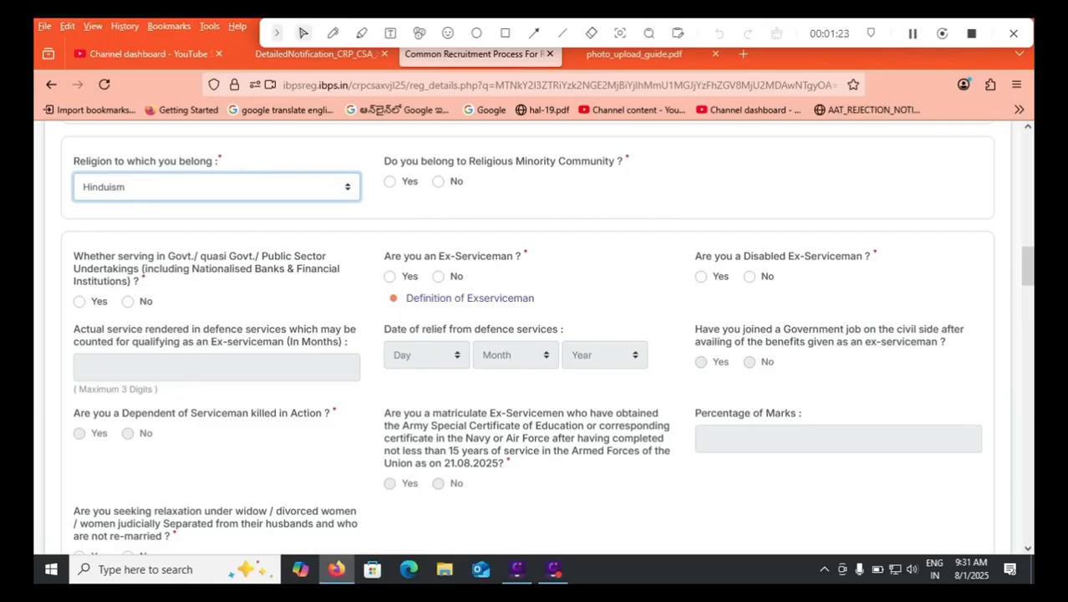
{"action": "left_click", "coordinate": [439, 182]}
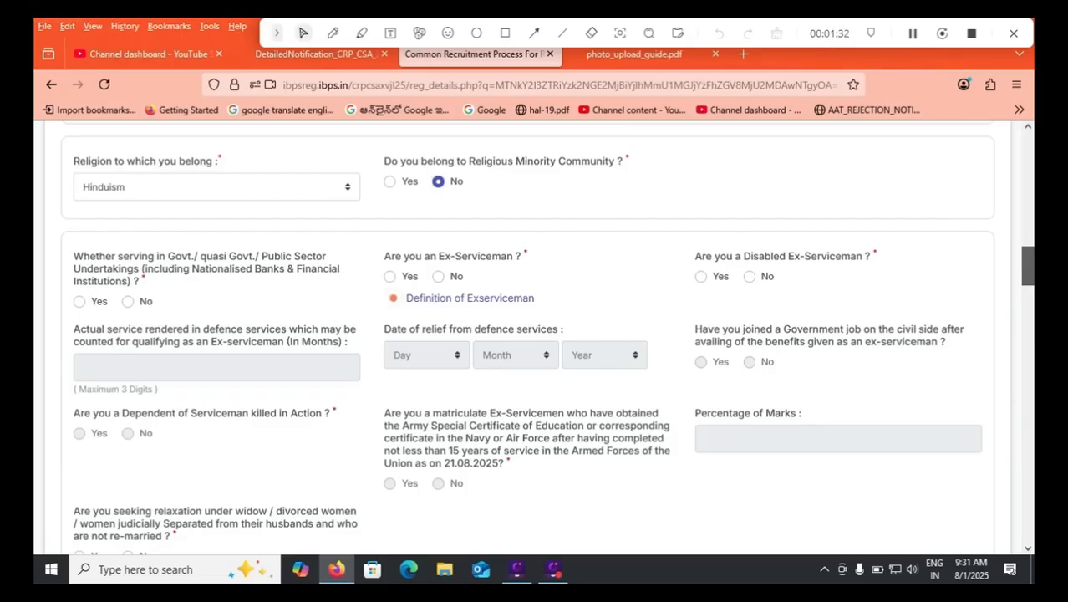
Answer No to government service, ex-serviceman, disabled ex-serviceman, dependent of a serviceman killed in action, and widow or divorced women relaxation.
{"action": "scroll", "coordinate": [1027, 268], "scroll_direction": "down", "scroll_amount": 1}
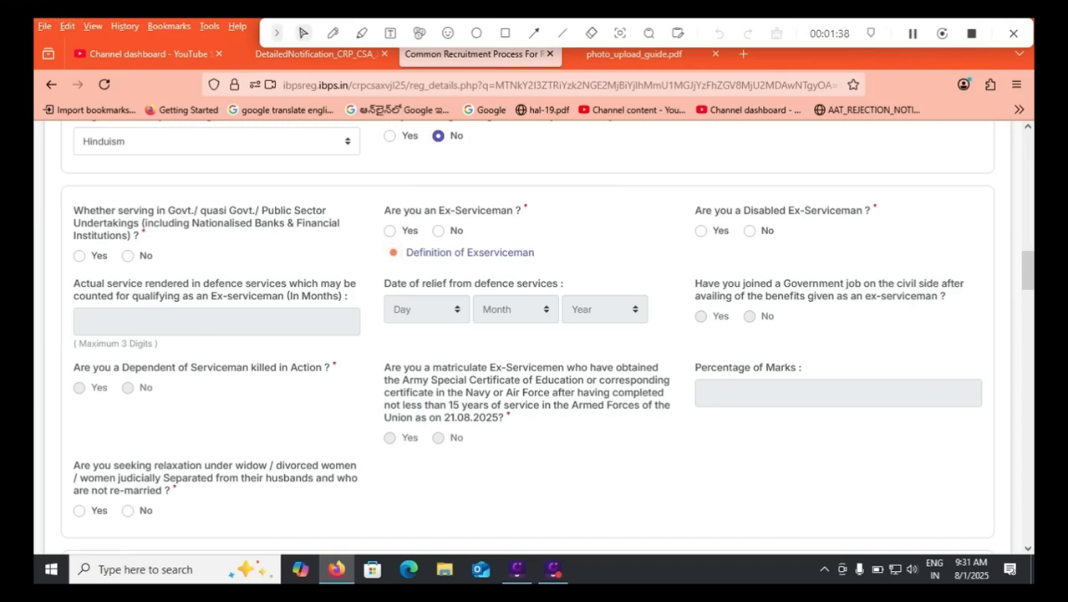
{"action": "left_click", "coordinate": [128, 255]}
{"action": "left_click", "coordinate": [439, 230]}
{"action": "left_click", "coordinate": [750, 230]}
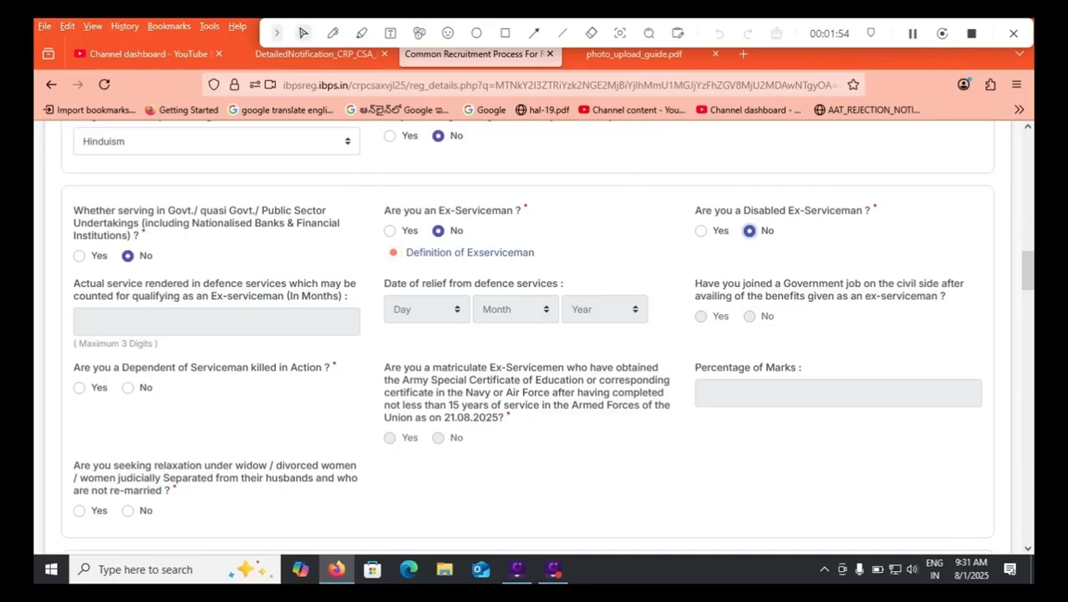
{"action": "left_click", "coordinate": [127, 388]}
{"action": "left_click", "coordinate": [128, 511]}
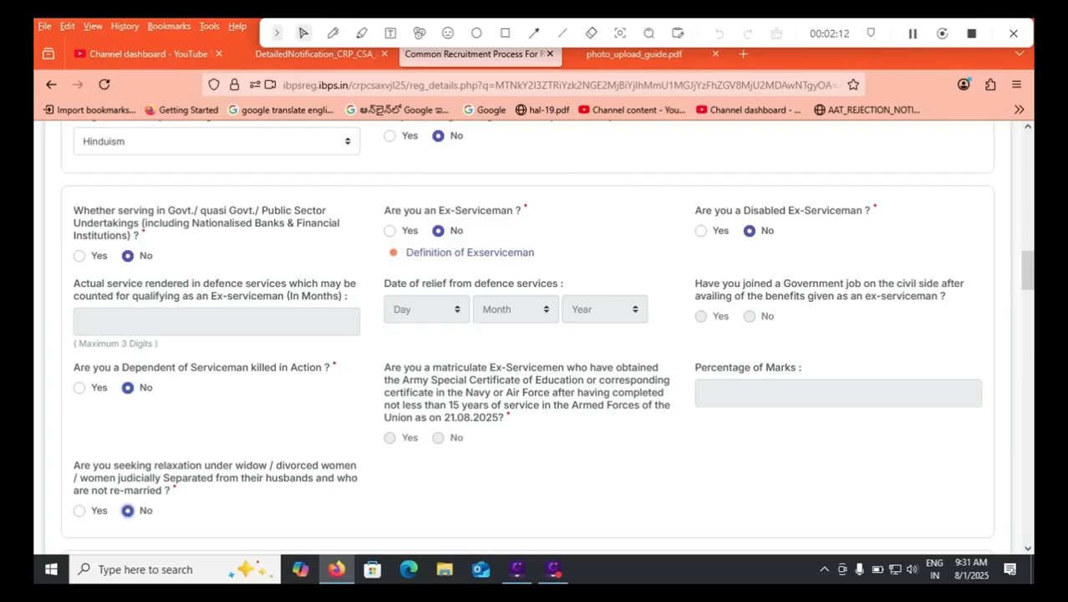
Try answering Yes to an earlier CWE/CRP appearance and selecting attempted exams among CRP CLERKS-X, XI, XII and CRP CSA-XIV.
{"action": "scroll", "coordinate": [535, 334], "scroll_direction": "down", "scroll_amount": 5}
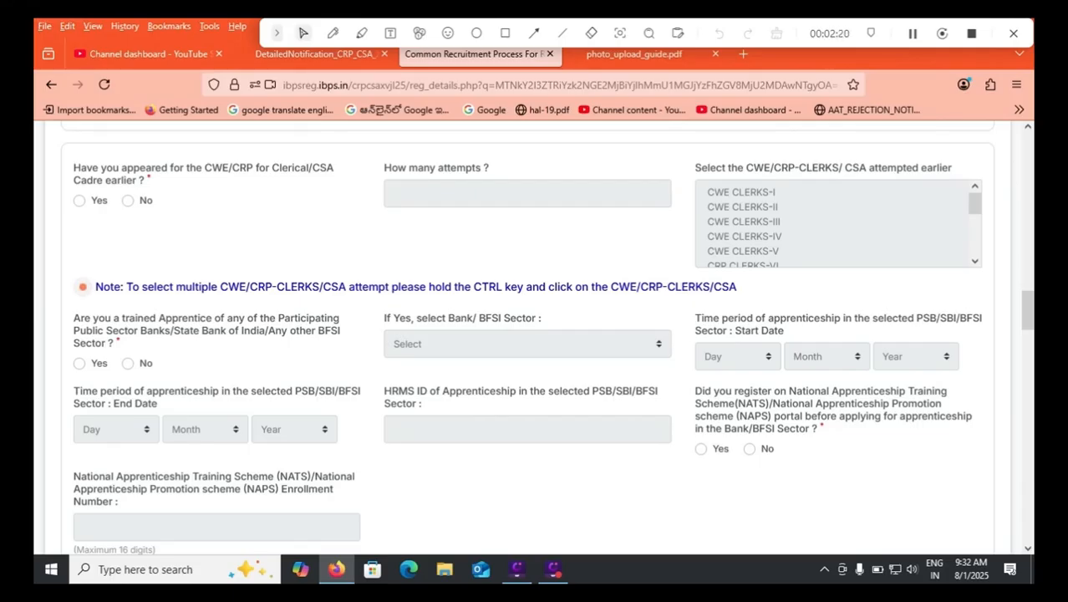
{"action": "left_click", "coordinate": [79, 201]}
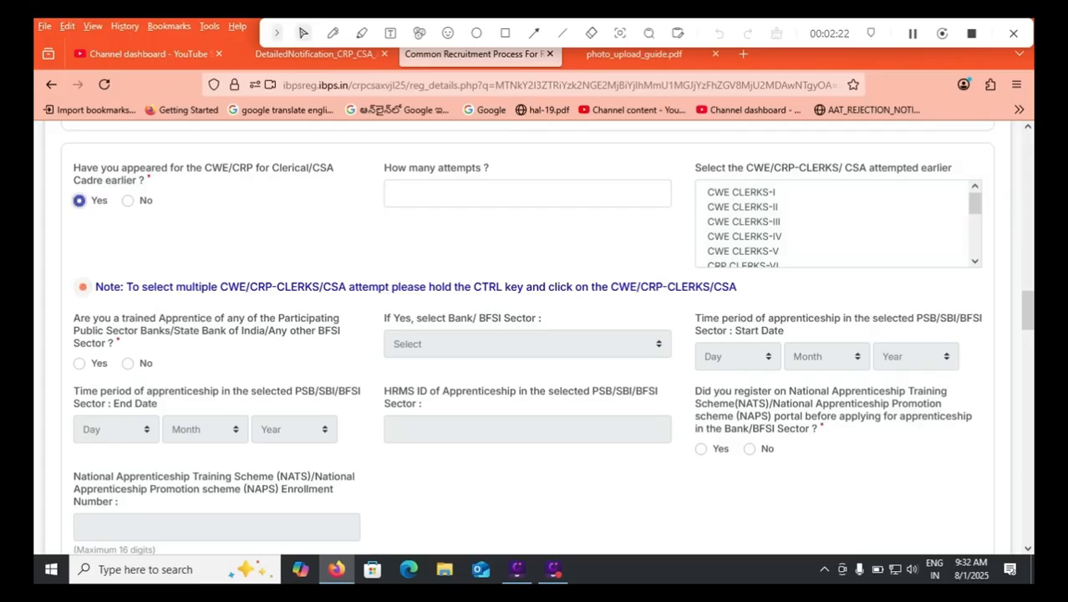
{"action": "left_click", "coordinate": [527, 193]}
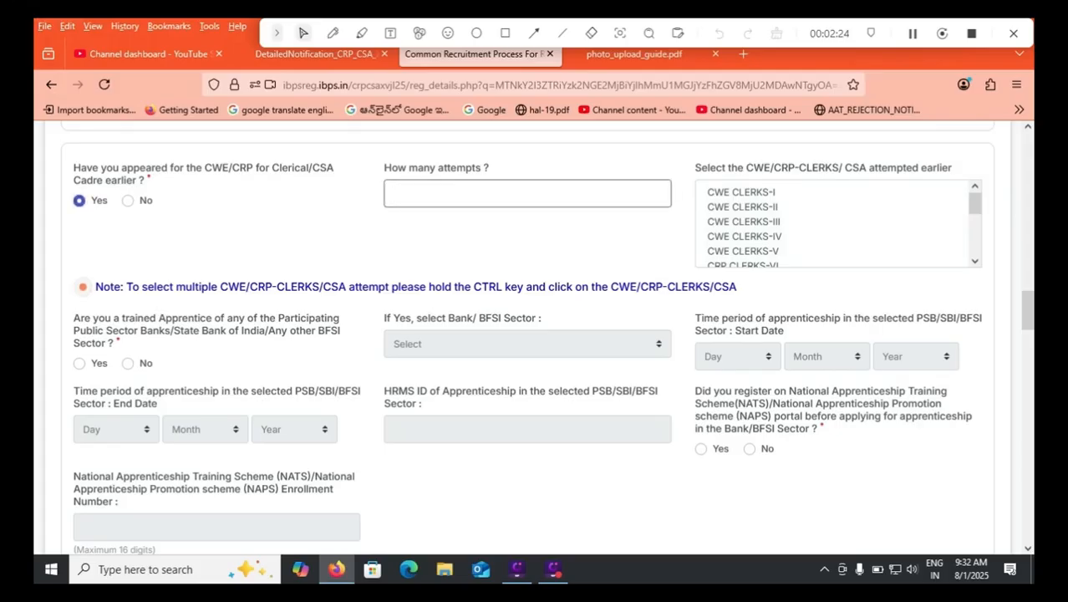
{"action": "left_click_drag", "start_coordinate": [975, 204], "coordinate": [975, 243]}
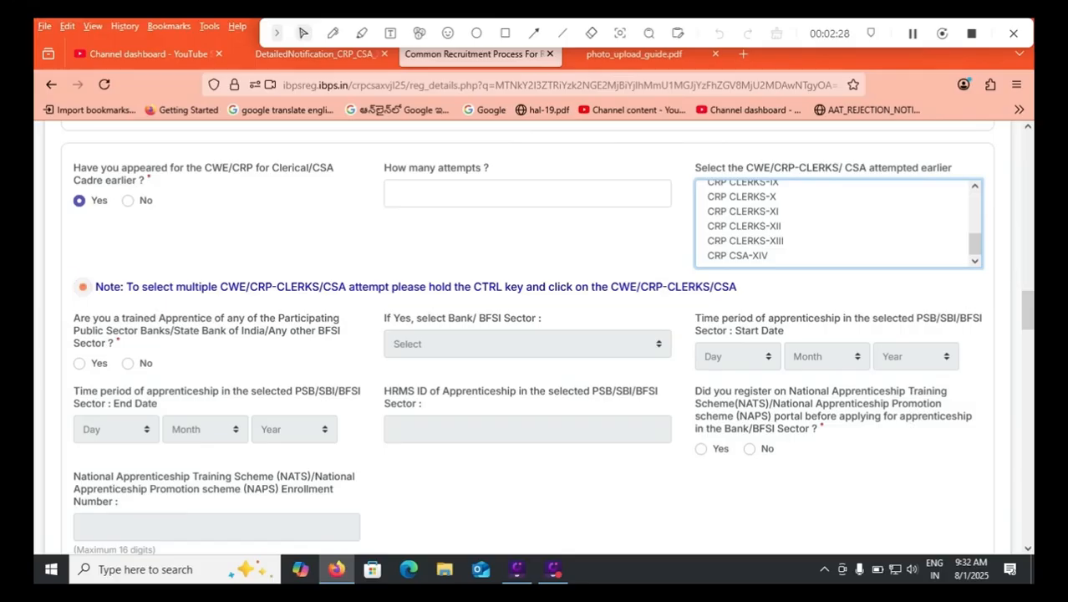
{"action": "left_click", "coordinate": [745, 227], "text": "ctrl"}
{"action": "left_click", "coordinate": [743, 197], "text": "ctrl"}
{"action": "left_click", "coordinate": [738, 256], "text": "ctrl"}
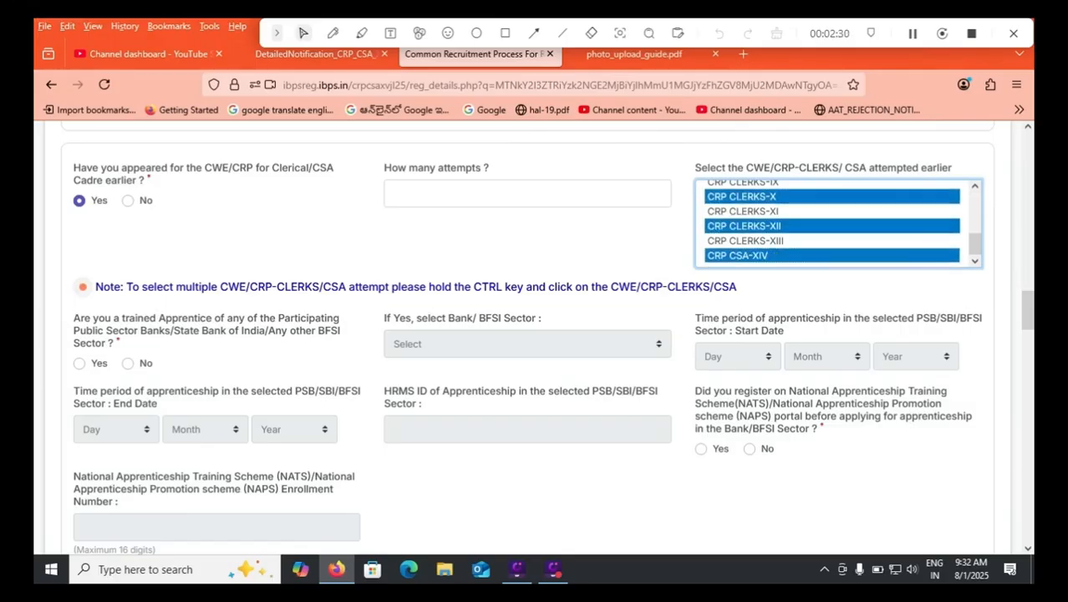
{"action": "left_click", "coordinate": [743, 211]}
Enter 2 as the number of attempts and select CWE CLERKS-III and CWE CLERKS-V as the exams attempted earlier.
{"action": "left_click", "coordinate": [528, 193]}
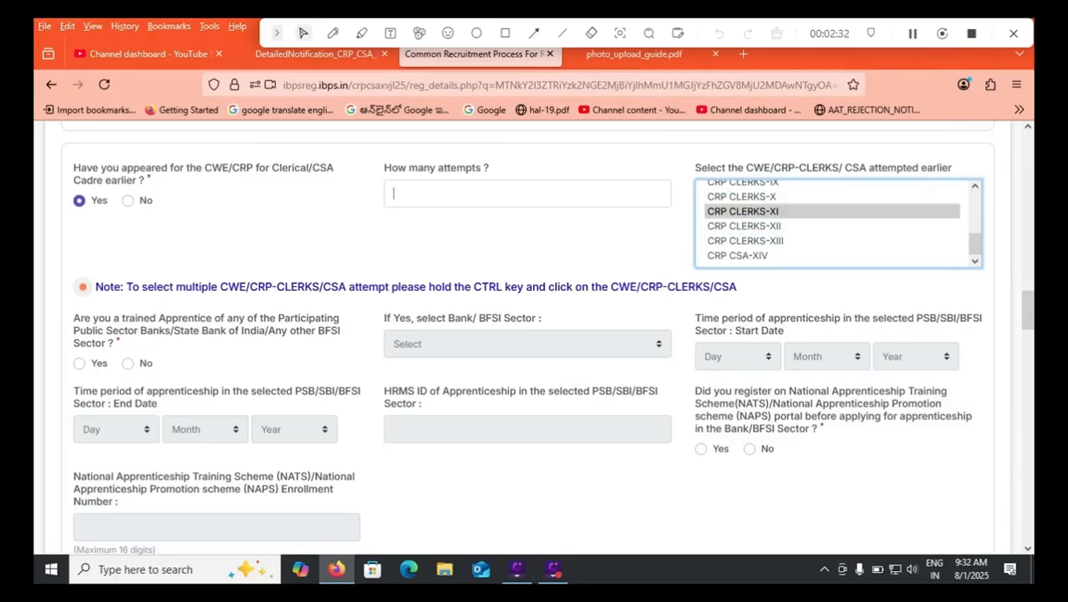
{"action": "type", "text": "2"}
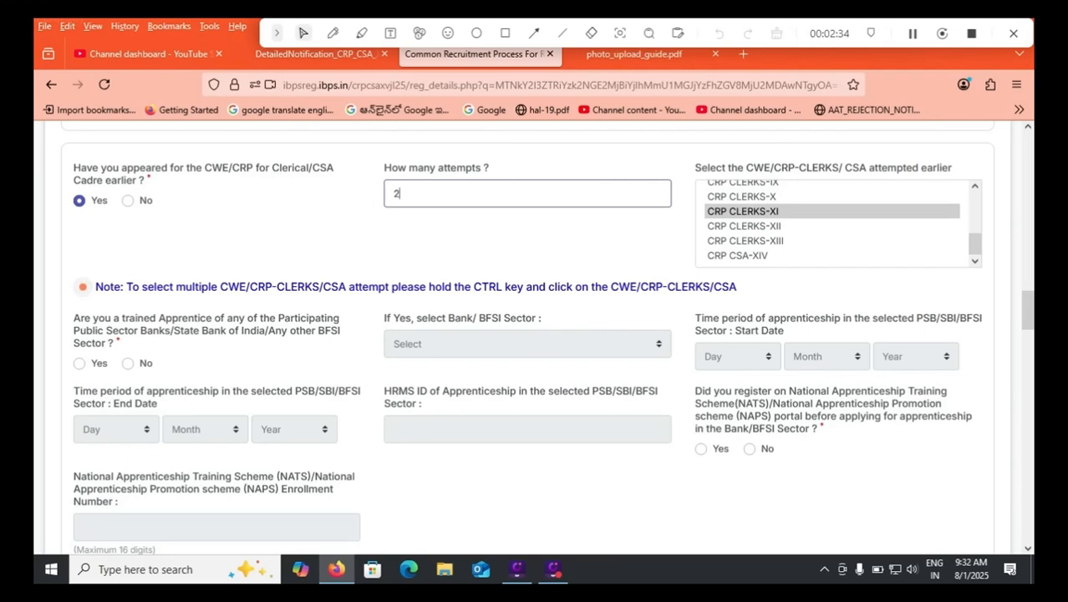
{"action": "left_click", "coordinate": [744, 222], "text": "ctrl"}
{"action": "left_click", "coordinate": [743, 222], "text": "ctrl"}
{"action": "left_click", "coordinate": [743, 250], "text": "ctrl"}
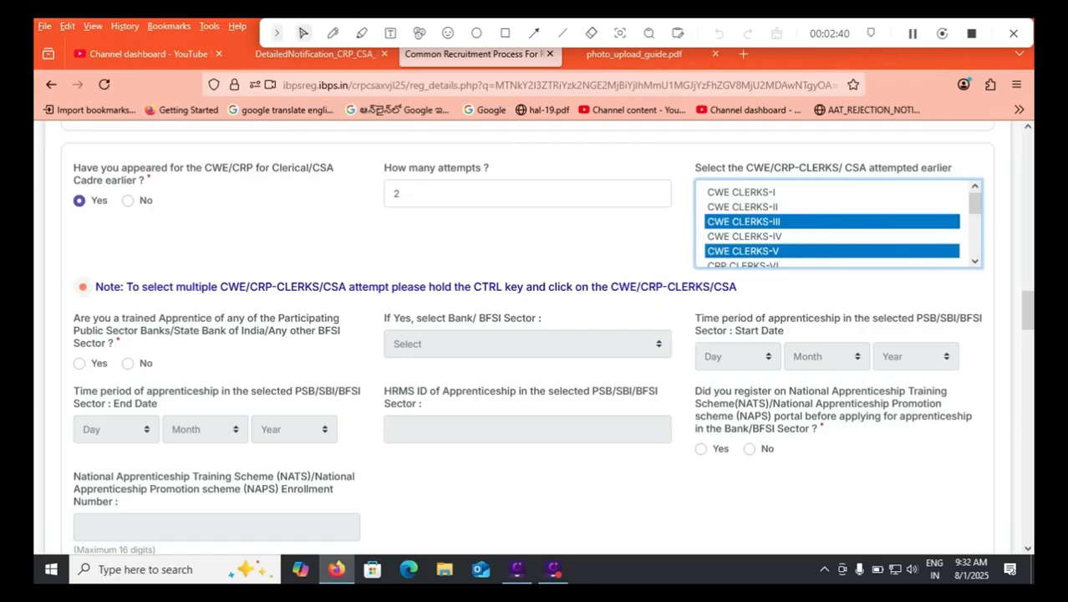
Answer No to having appeared for the CWE/CRP for Clerical/CSA Cadre earlier.
{"action": "left_click", "coordinate": [128, 201]}
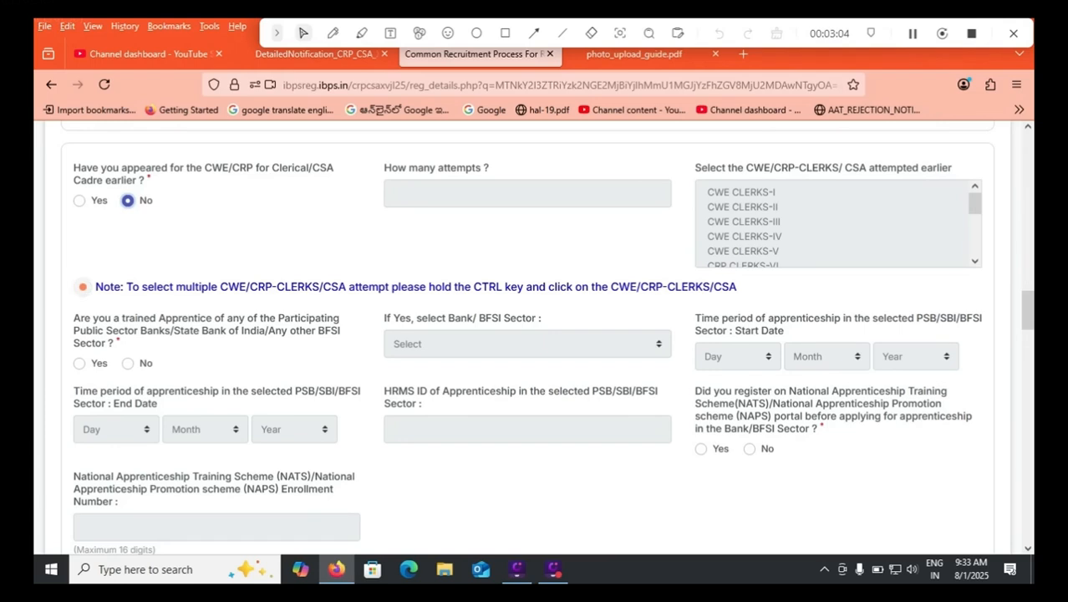
{"action": "scroll", "coordinate": [547, 340], "scroll_direction": "down", "scroll_amount": 1}
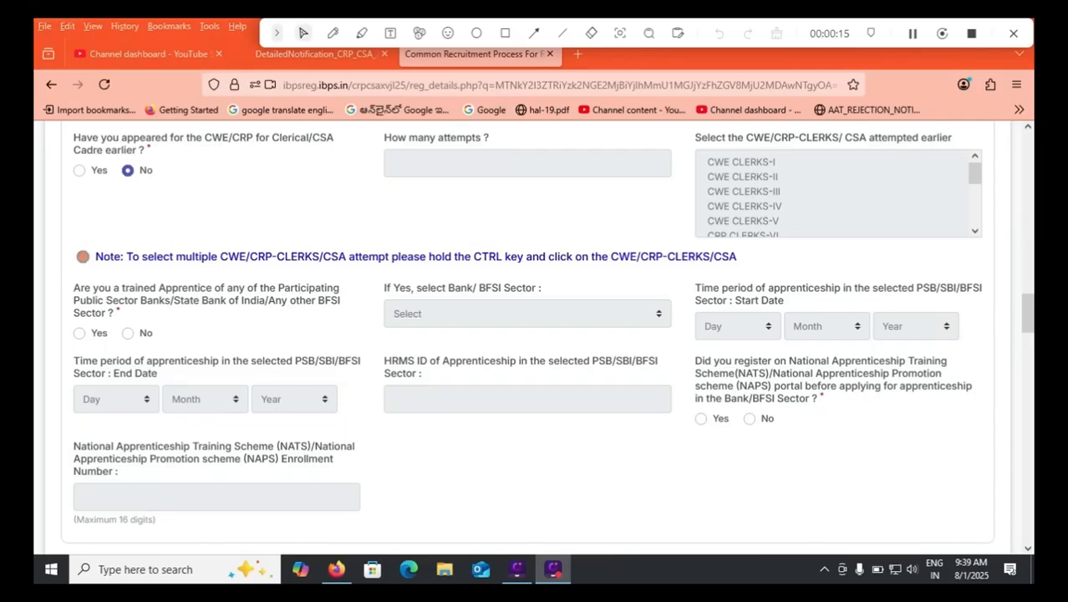
Answer No to being a trained apprentice of a bank or BFSI sector, and Yes to having registered on the NATS/NAPS portal.
{"action": "left_click", "coordinate": [128, 333]}
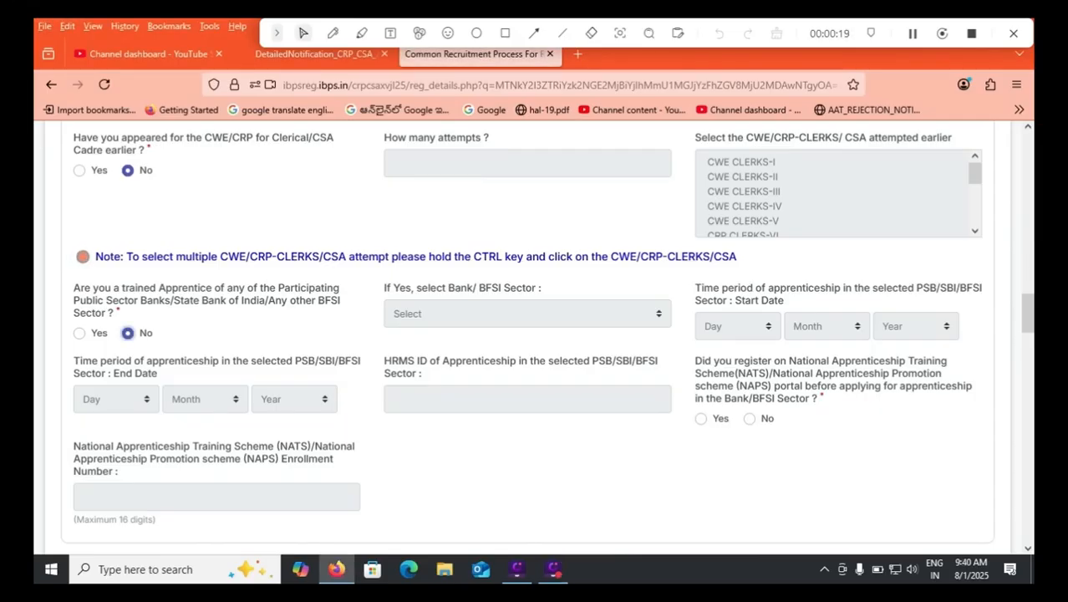
{"action": "left_click", "coordinate": [80, 333]}
{"action": "left_click", "coordinate": [527, 313]}
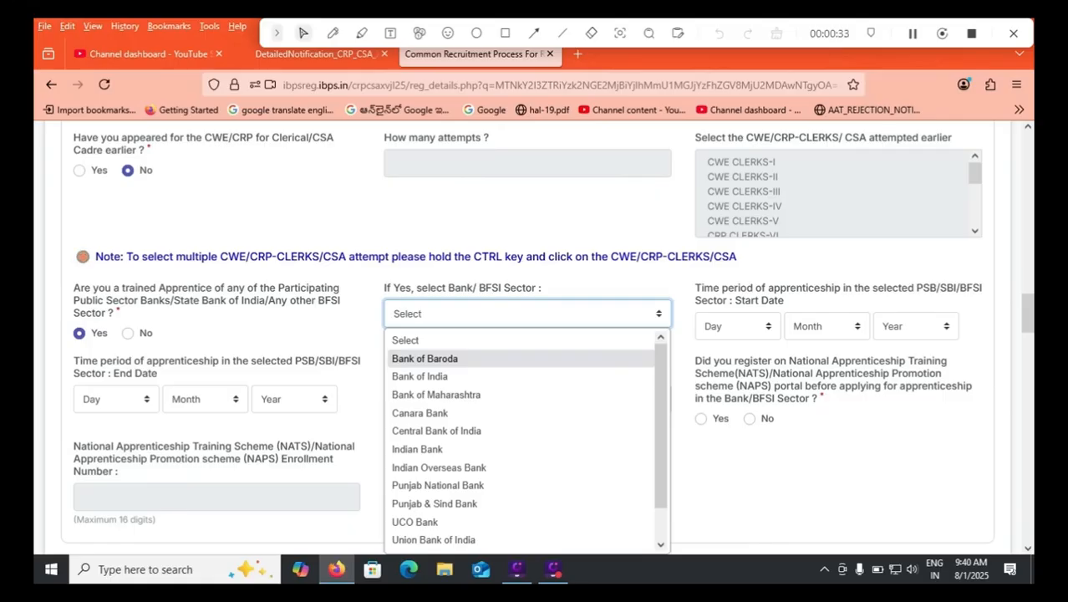
{"action": "key", "text": "Down"}
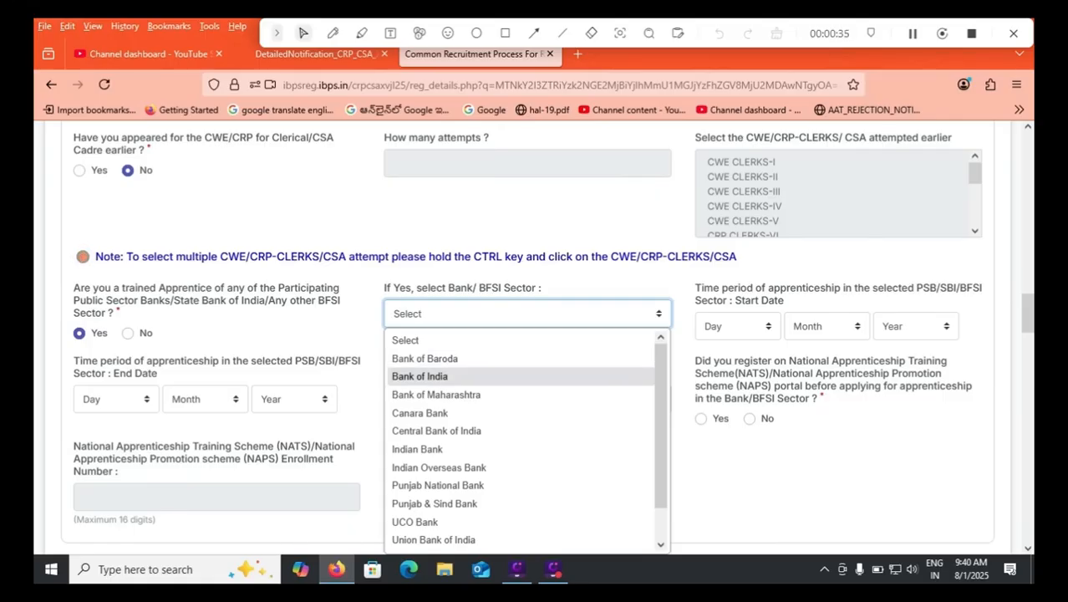
{"action": "left_click", "coordinate": [128, 334]}
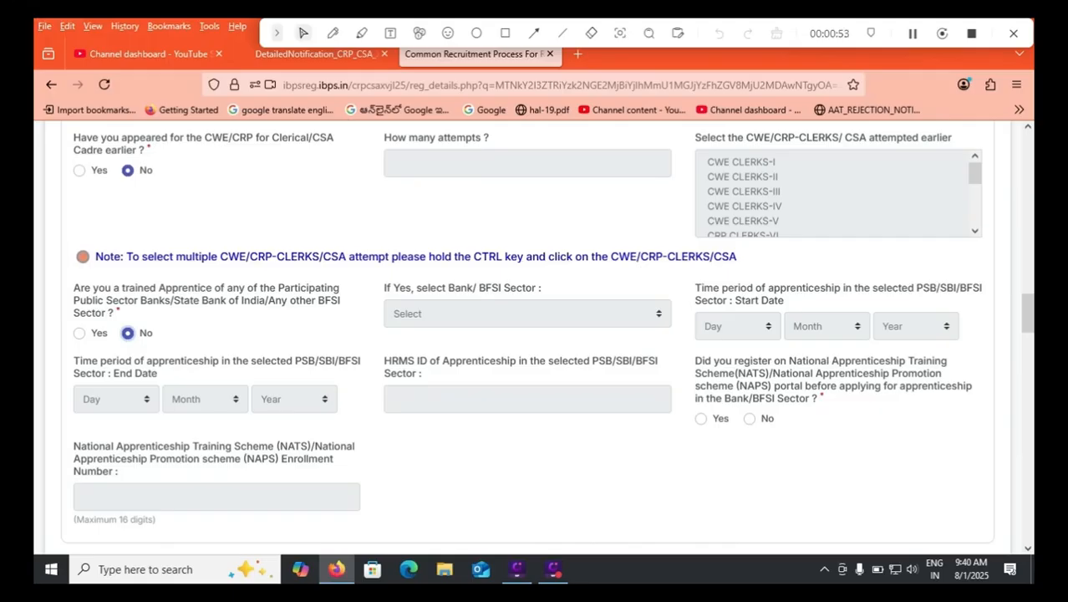
{"action": "left_click", "coordinate": [701, 419]}
{"action": "left_click", "coordinate": [216, 497]}
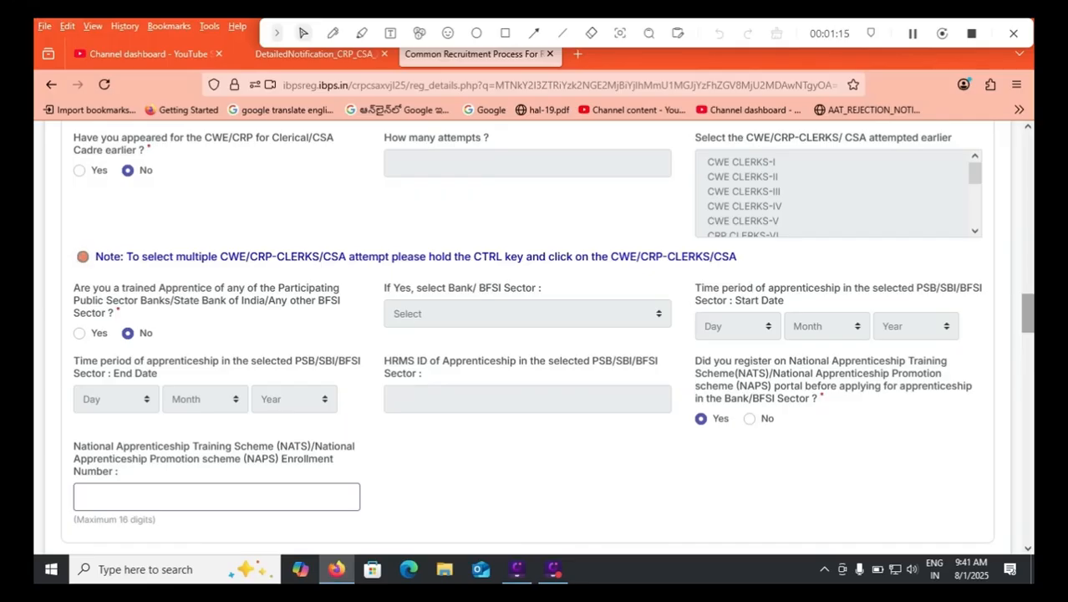
Set the nationality/citizenship to Indian.
{"action": "scroll", "coordinate": [535, 335], "scroll_direction": "down", "scroll_amount": 4}
{"action": "scroll", "coordinate": [218, 335], "scroll_direction": "down", "scroll_amount": 1}
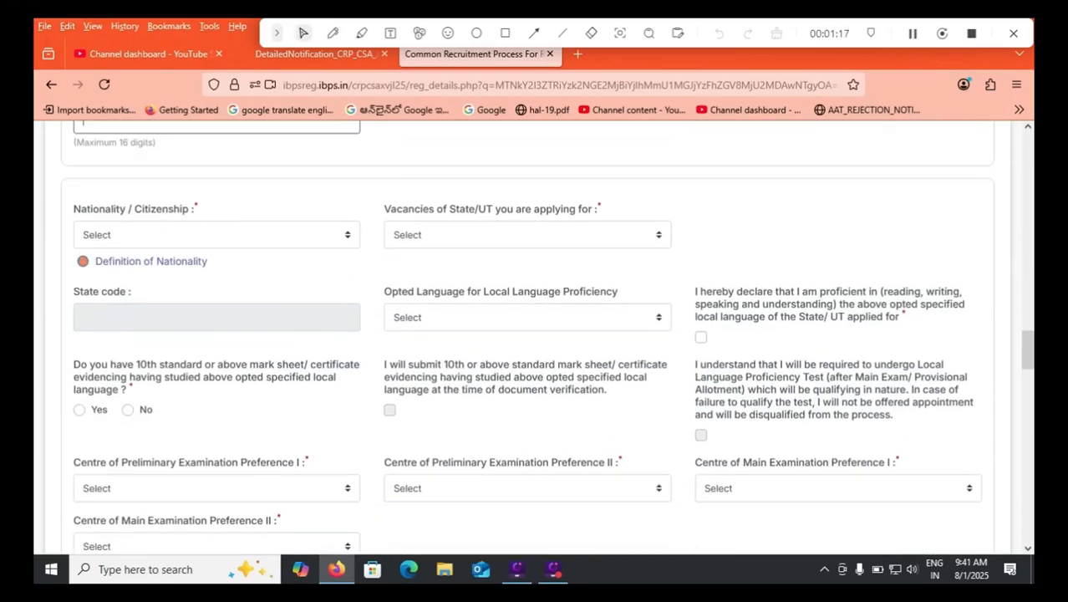
{"action": "left_click", "coordinate": [217, 235]}
{"action": "left_click", "coordinate": [168, 279]}
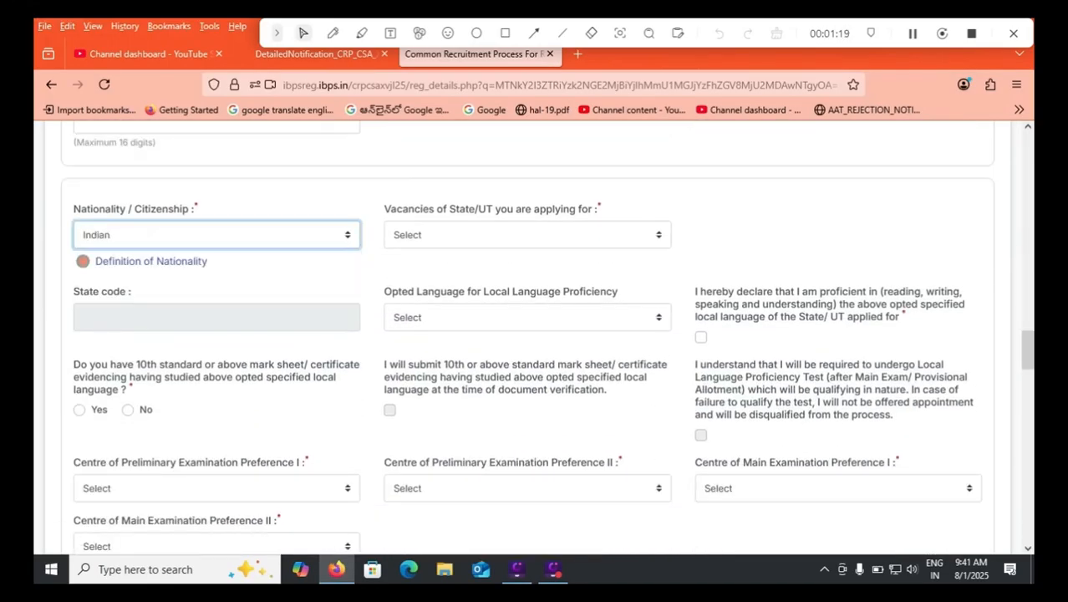
Choose Andhra Pradesh as the State/UT applied for and Telugu as the opted language for local language proficiency.
{"action": "left_click", "coordinate": [527, 235]}
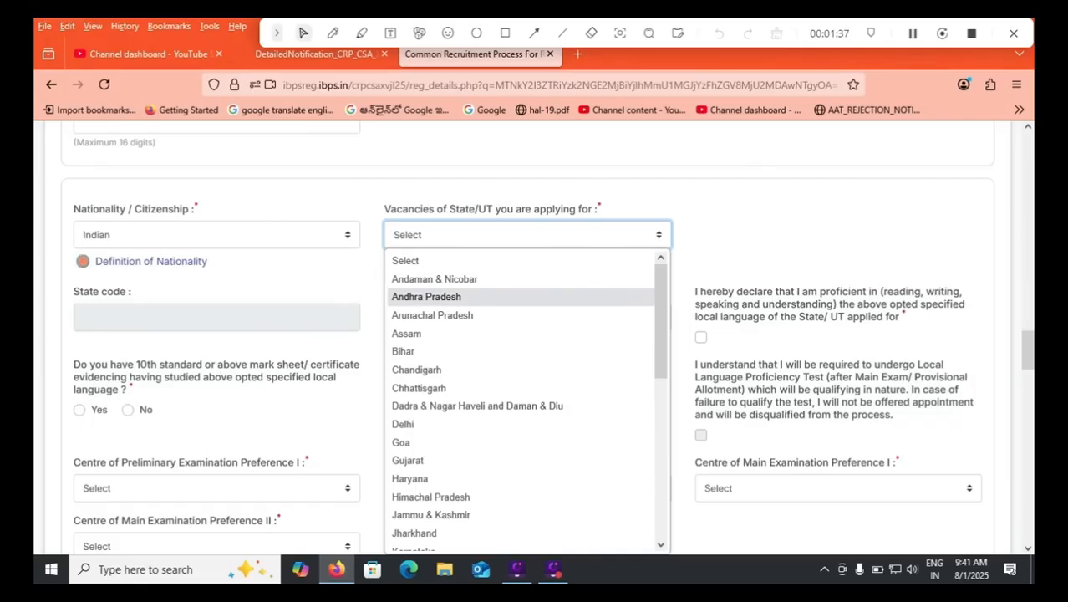
{"action": "left_click", "coordinate": [426, 297]}
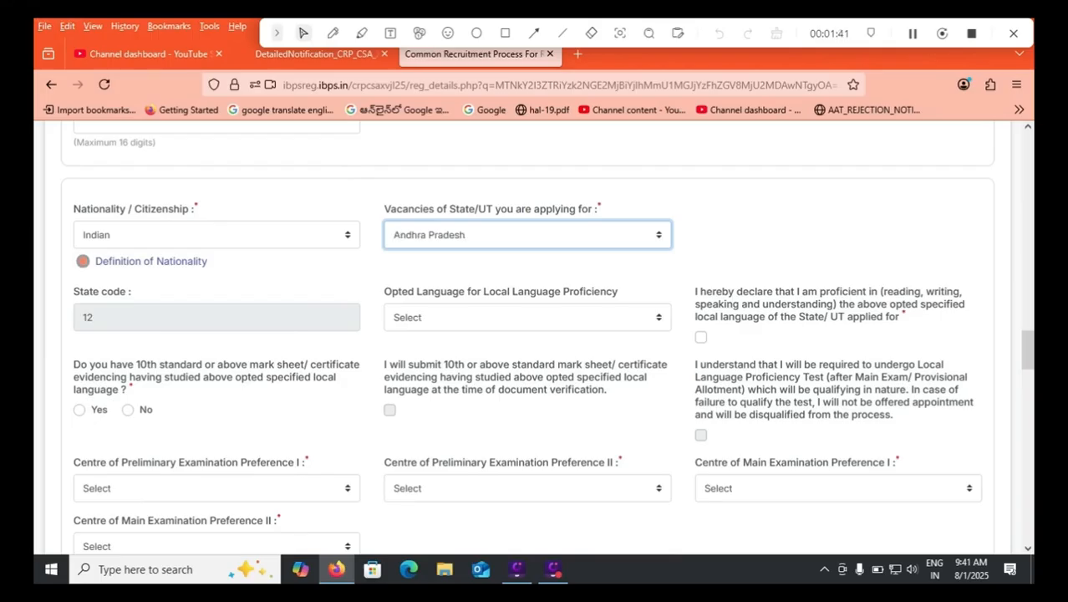
{"action": "left_click", "coordinate": [528, 318]}
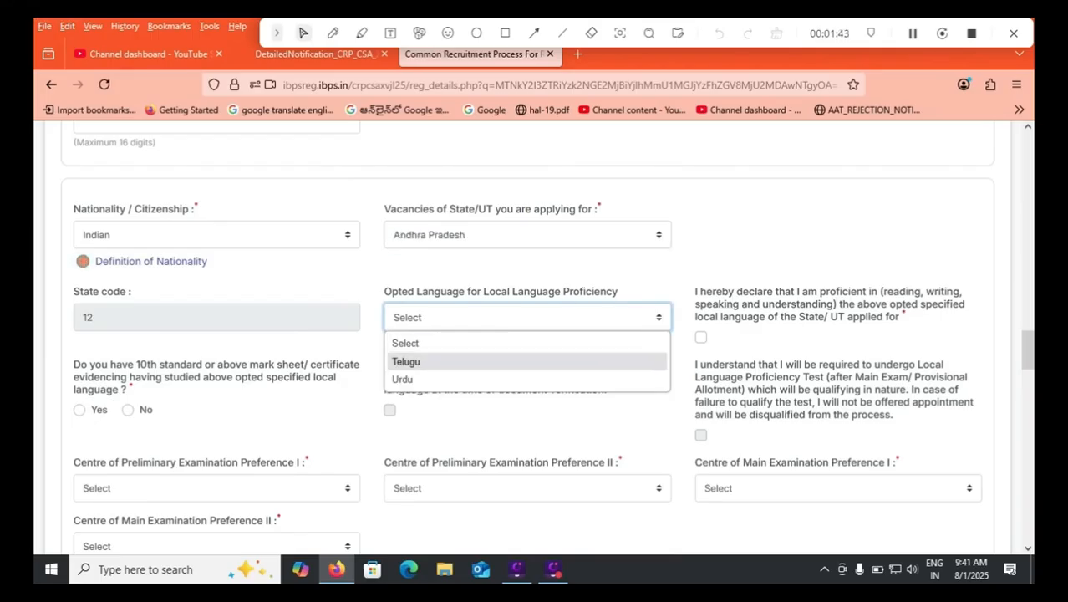
{"action": "key", "text": "Return"}
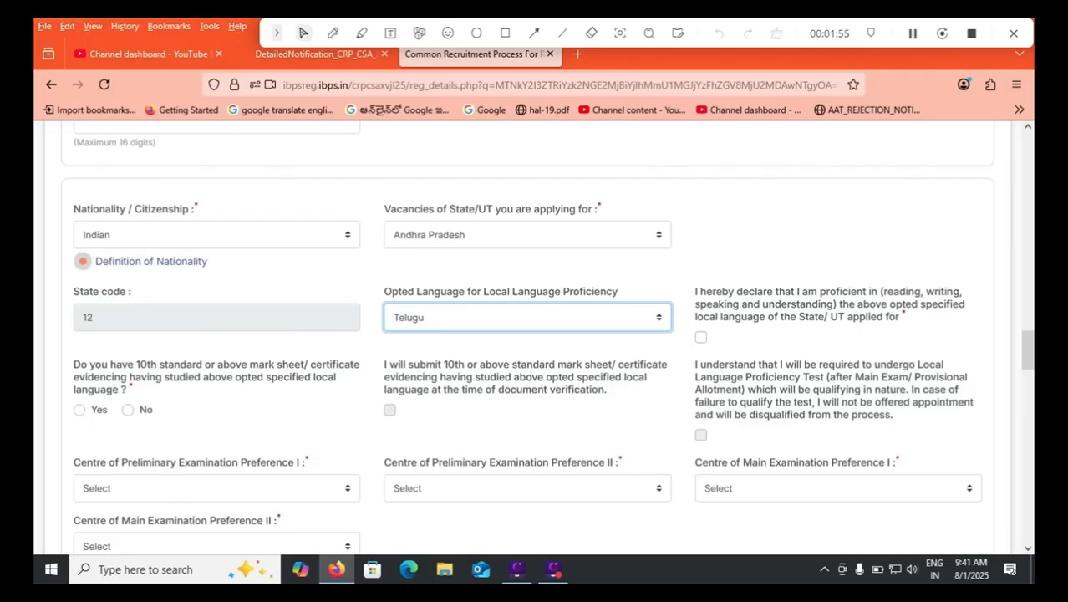
Try answering Yes to having a 10th standard language certificate, toggling the certificate submission and language proficiency declarations.
{"action": "left_click", "coordinate": [80, 410]}
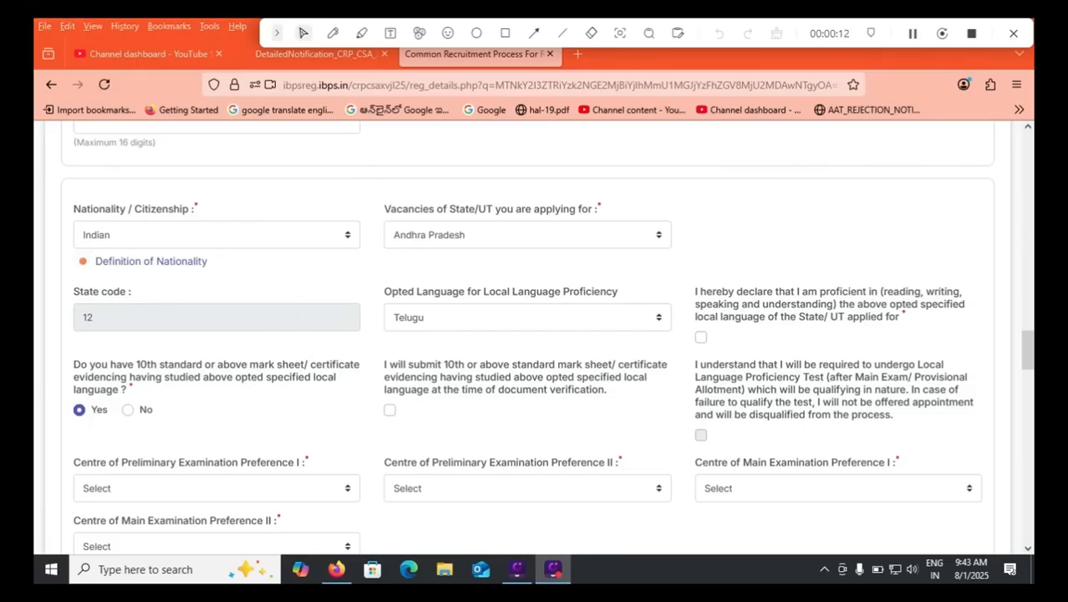
{"action": "left_click", "coordinate": [389, 410]}
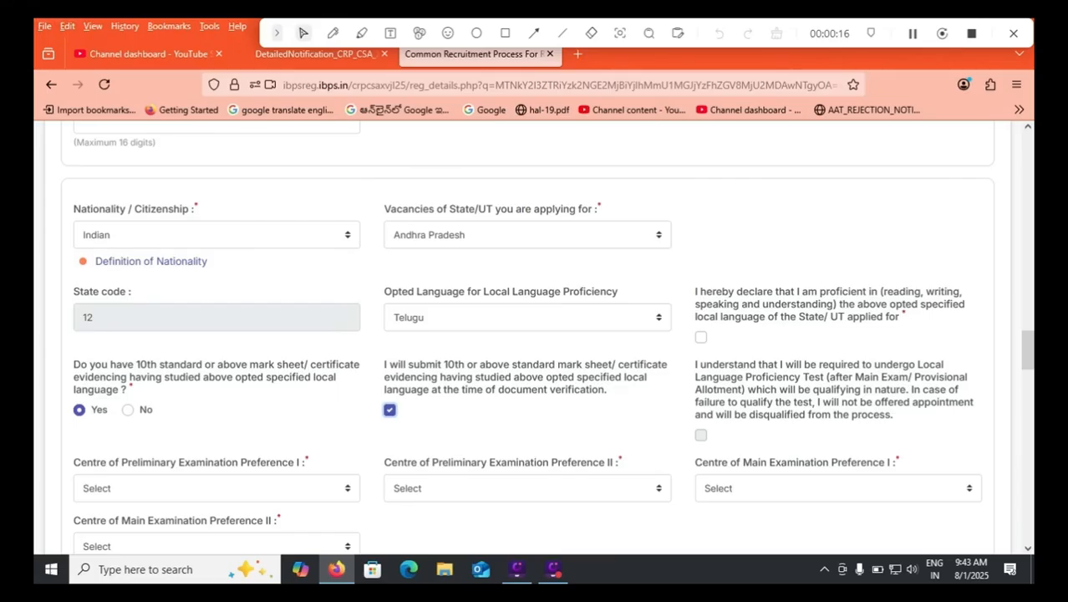
{"action": "left_click", "coordinate": [701, 337]}
{"action": "left_click", "coordinate": [390, 410]}
{"action": "left_click", "coordinate": [701, 337]}
{"action": "left_click", "coordinate": [390, 410]}
Try answering No to having the language certificate and accepting the Local Language Proficiency Test declaration.
{"action": "left_click", "coordinate": [128, 410]}
{"action": "left_click", "coordinate": [128, 409]}
{"action": "left_click", "coordinate": [701, 435]}
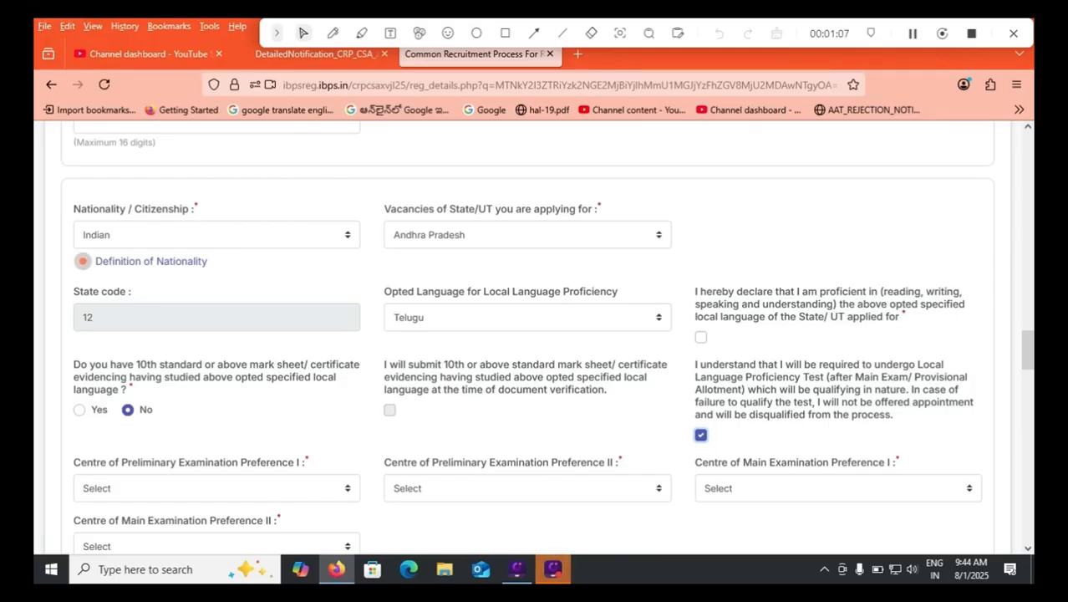
Answer Yes to having the 10th standard language certificate, and accept the certificate submission and language proficiency declarations.
{"action": "left_click", "coordinate": [79, 410]}
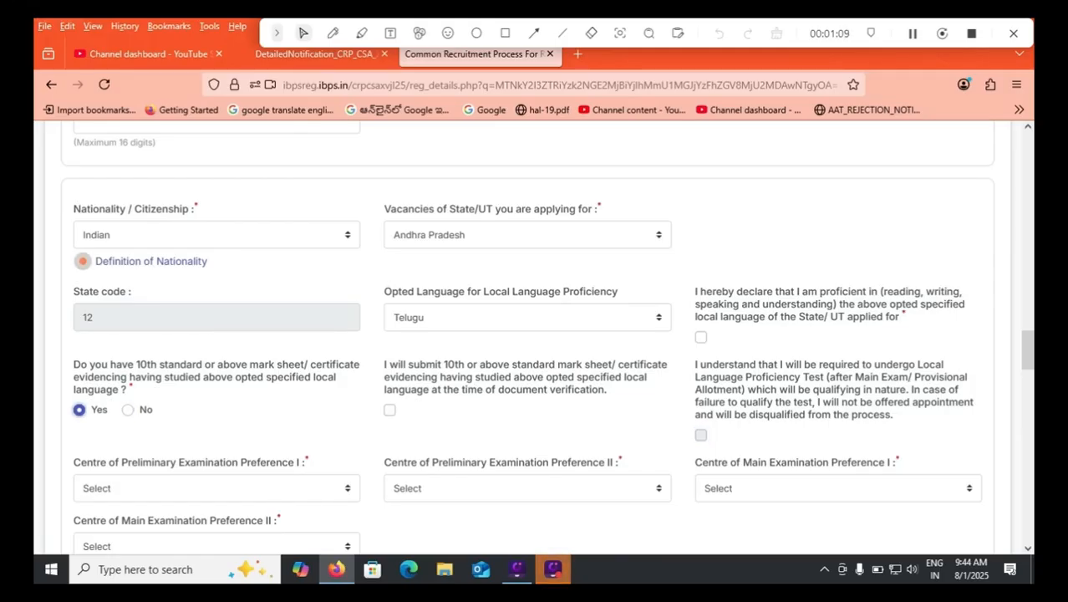
{"action": "left_click", "coordinate": [390, 409]}
{"action": "left_click", "coordinate": [701, 337]}
View the centres offered for Preliminary Examination Preference I, and change the State/UT applied for to Telangana.
{"action": "left_click_drag", "start_coordinate": [1028, 352], "coordinate": [1028, 359]}
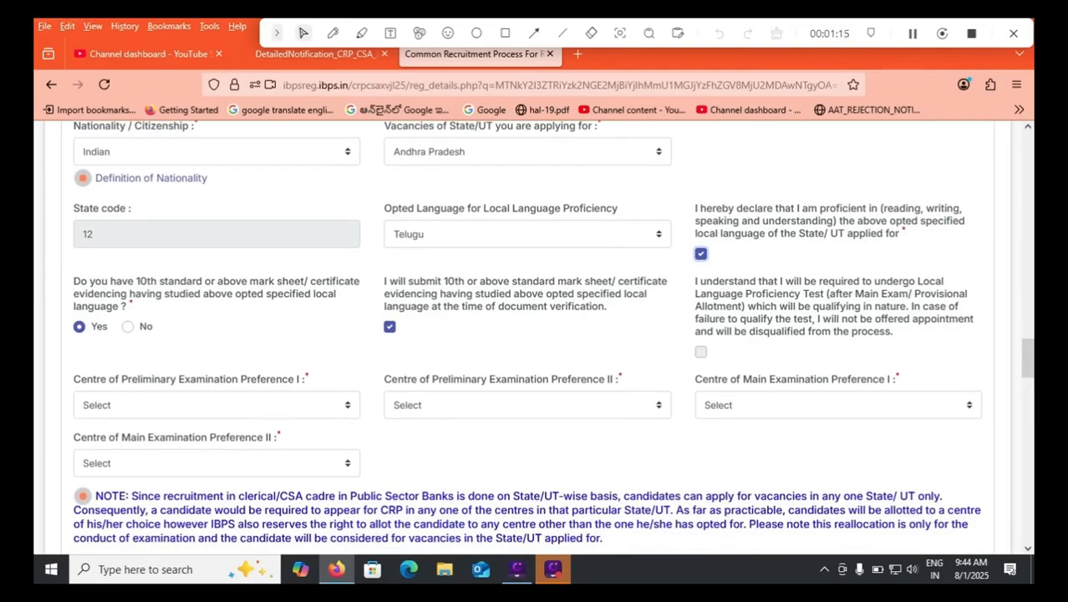
{"action": "left_click", "coordinate": [217, 406]}
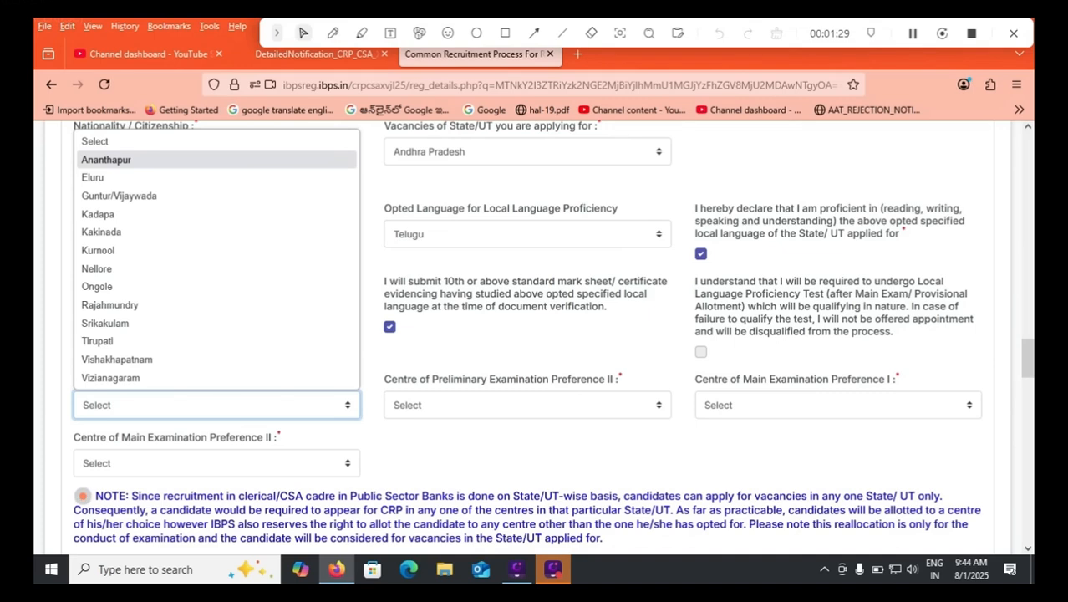
{"action": "left_click", "coordinate": [96, 141]}
{"action": "scroll", "coordinate": [523, 359], "scroll_direction": "down", "scroll_amount": 5}
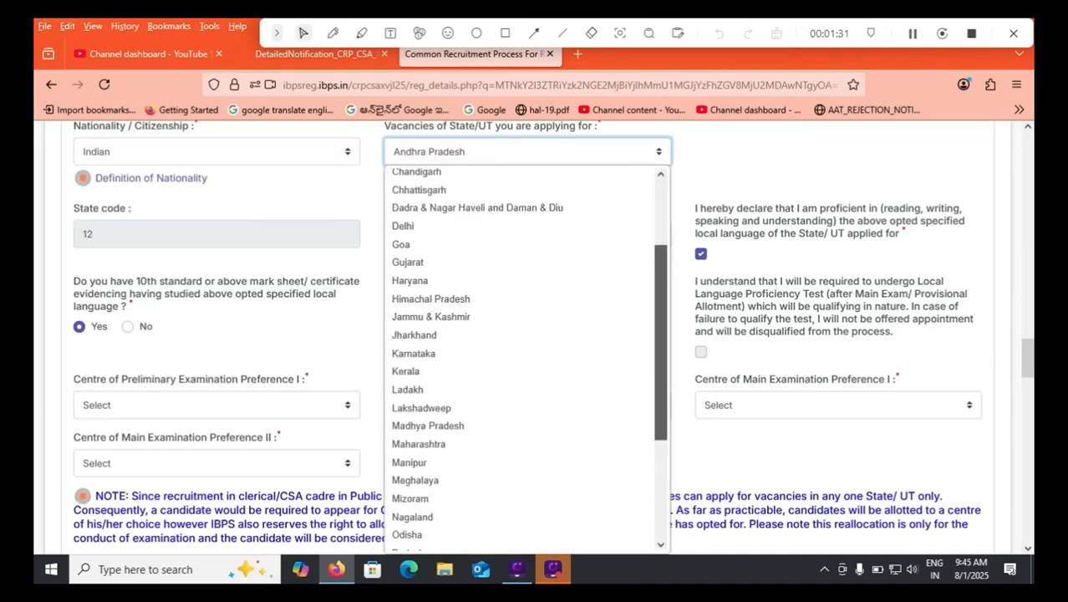
{"action": "key", "text": "Escape"}
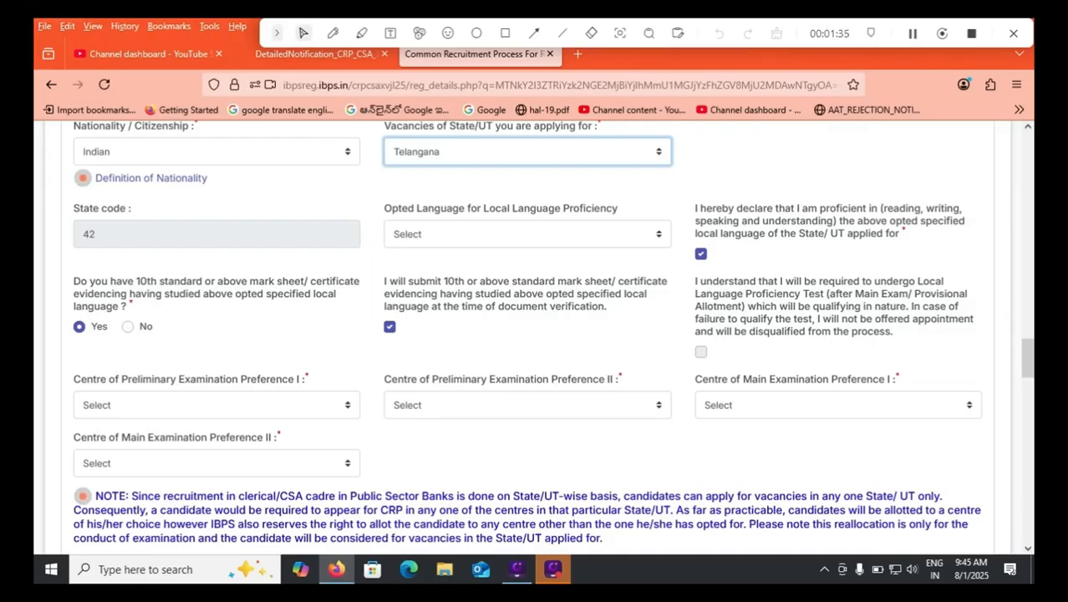
Set the preliminary examination centre preferences to Hyderabad and Karimnagar, and open the choices for Main Examination Preference I.
{"action": "left_click", "coordinate": [216, 405]}
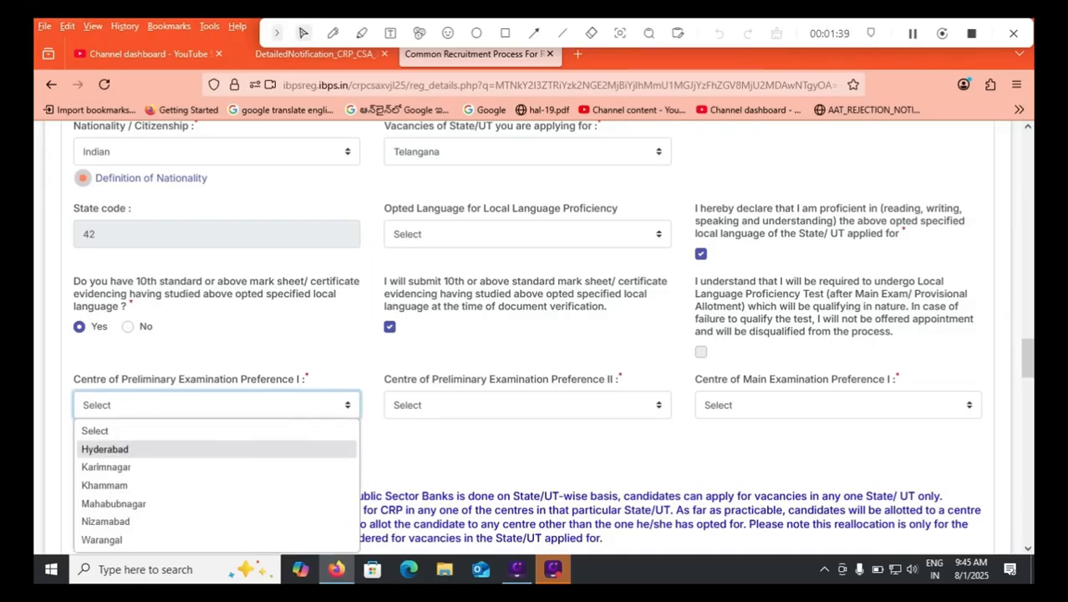
{"action": "left_click", "coordinate": [105, 450]}
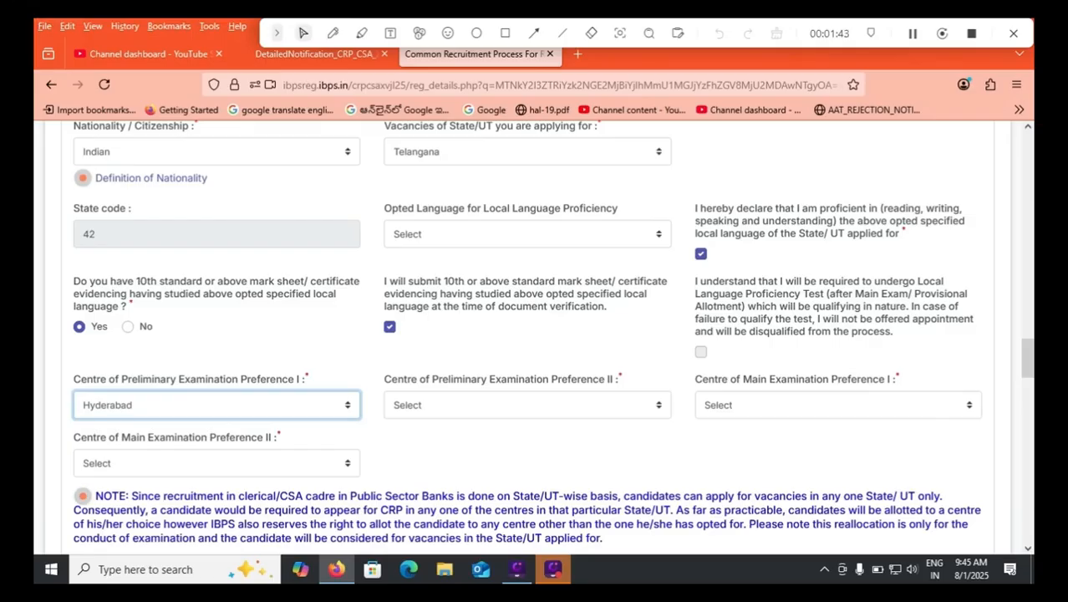
{"action": "left_click", "coordinate": [528, 405]}
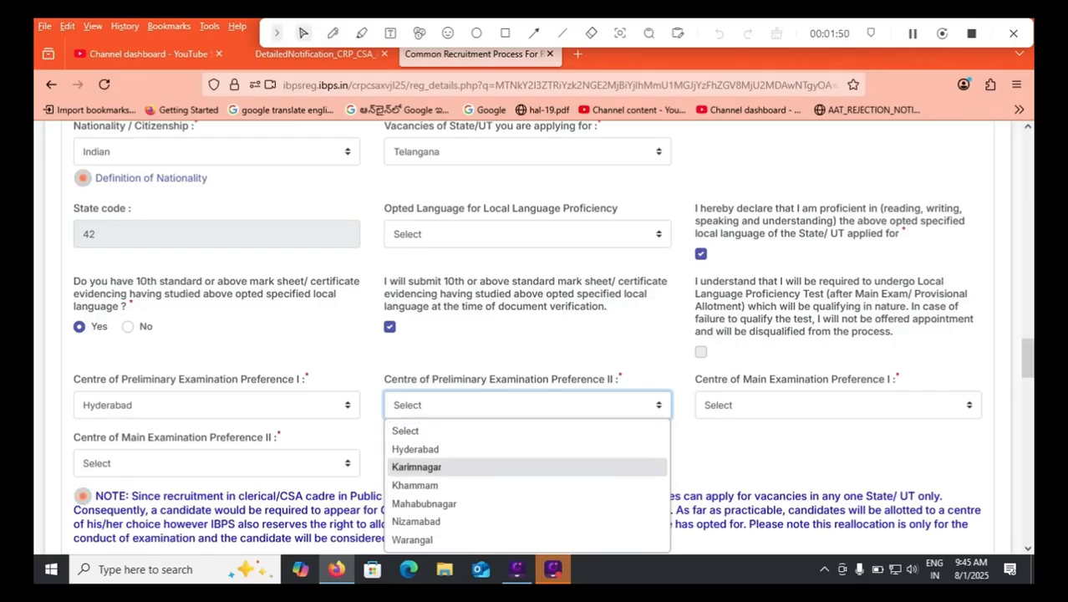
{"action": "left_click", "coordinate": [417, 467]}
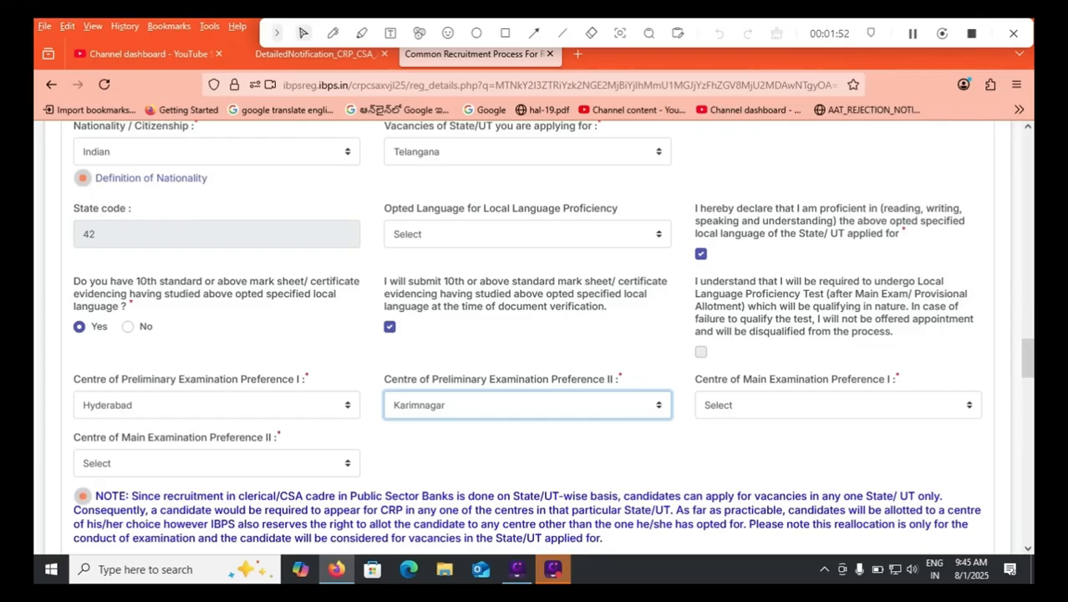
{"action": "left_click", "coordinate": [838, 405]}
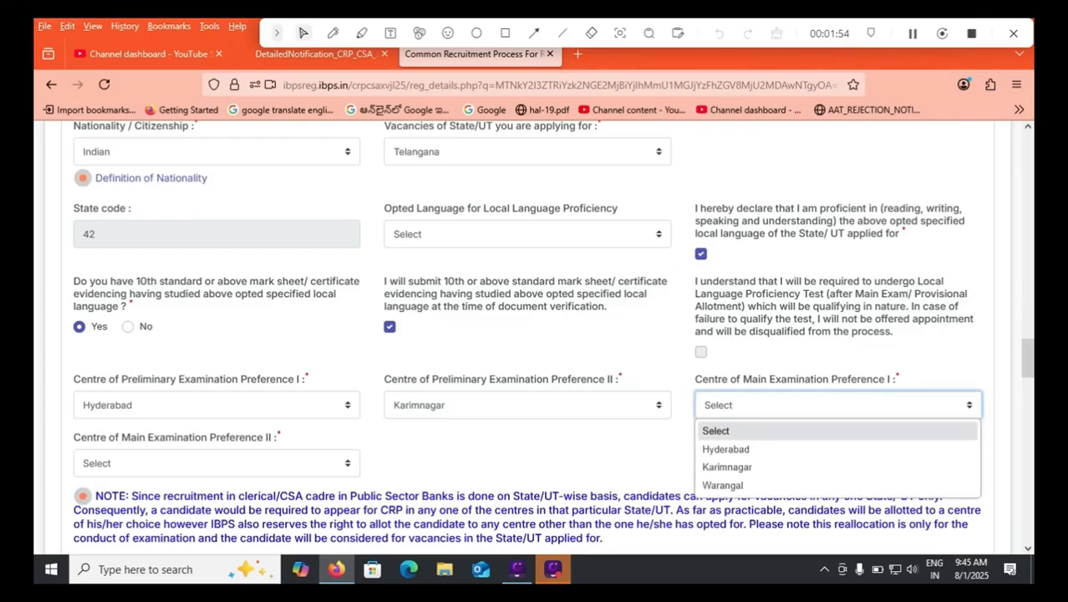
Change the State/UT applied for back to Andhra Pradesh.
{"action": "left_click", "coordinate": [528, 152]}
{"action": "scroll", "coordinate": [522, 195], "scroll_direction": "up", "scroll_amount": 4}
{"action": "left_click", "coordinate": [452, 214]}
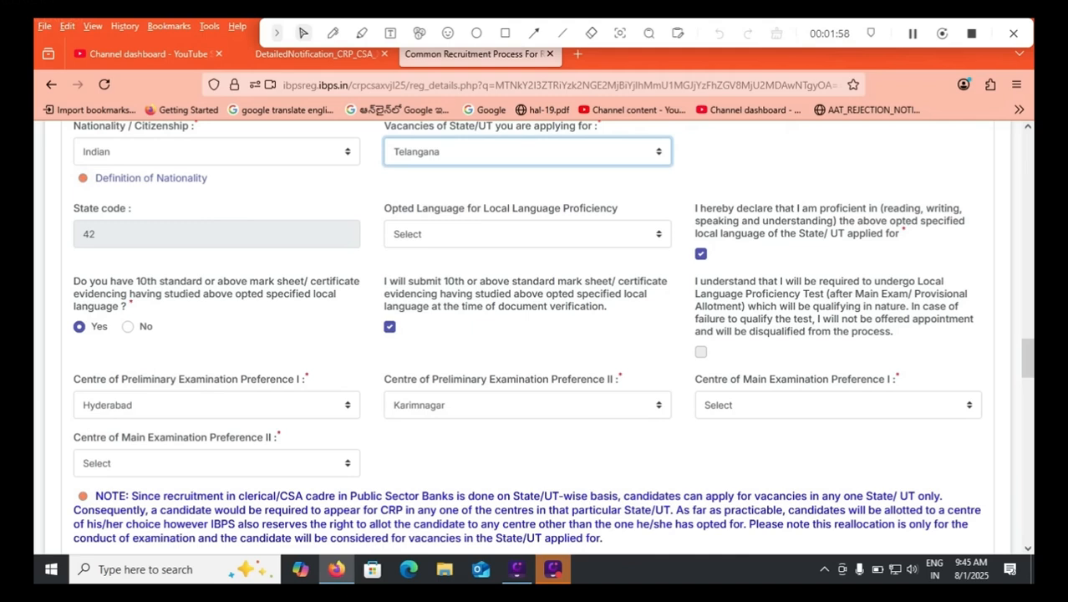
Set the preliminary examination centre preferences to Tirupati and Kurnool, and the main examination preferences to Guntur/Vijaywada and Vishakhapatnam.
{"action": "left_click", "coordinate": [837, 406]}
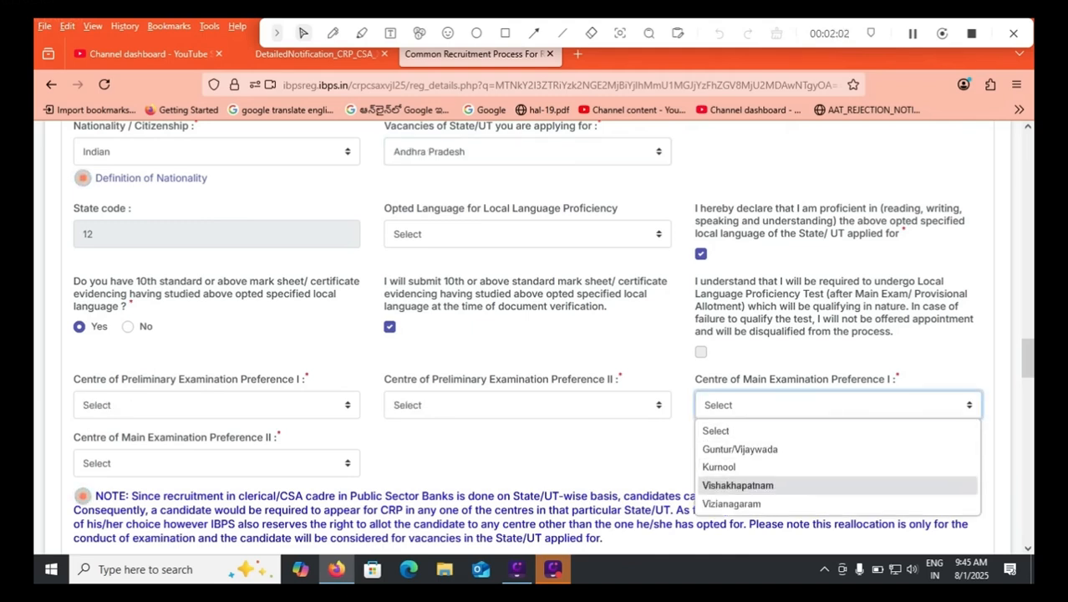
{"action": "left_click", "coordinate": [740, 449]}
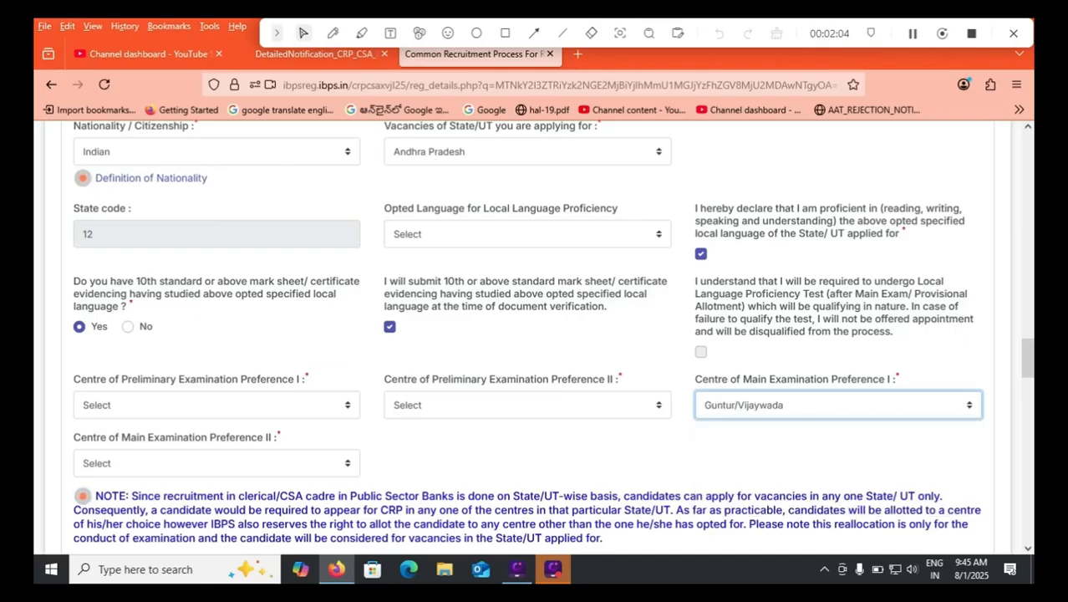
{"action": "left_click", "coordinate": [527, 405]}
{"action": "left_click", "coordinate": [434, 251]}
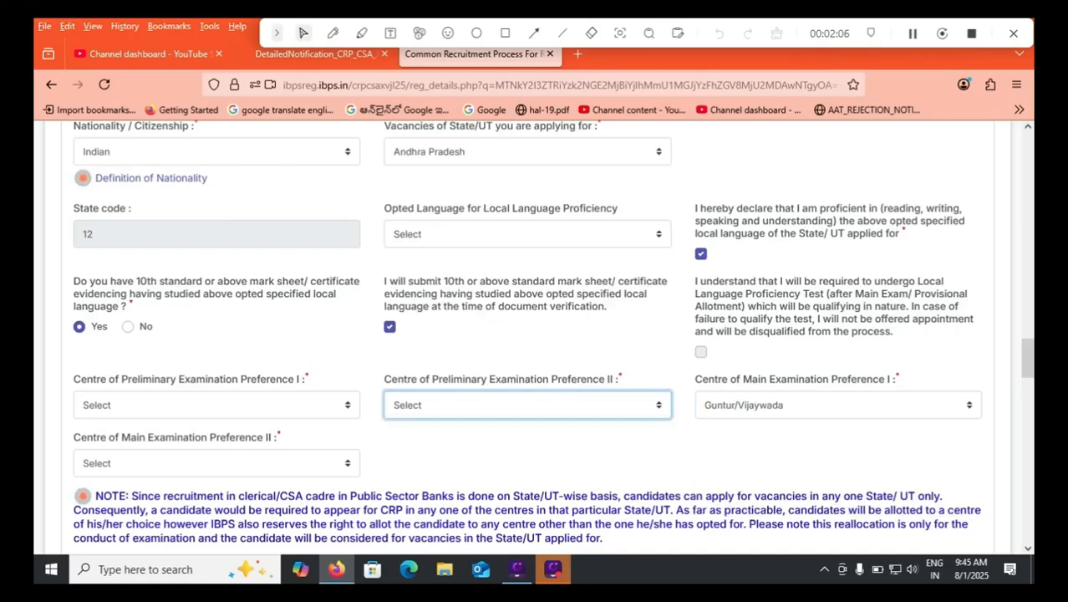
{"action": "left_click", "coordinate": [216, 404]}
{"action": "left_click", "coordinate": [97, 341]}
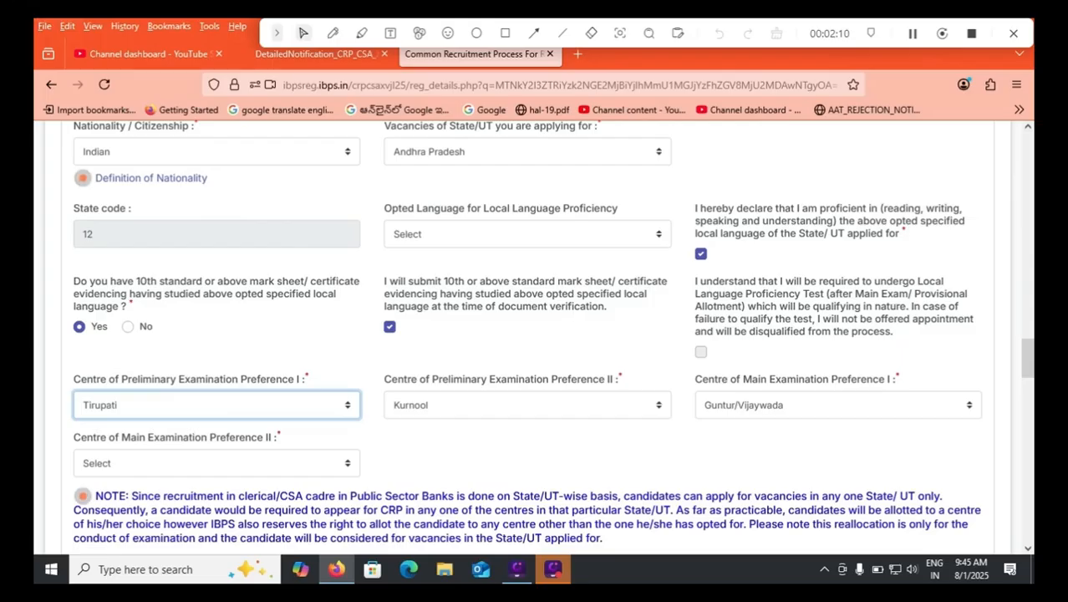
{"action": "left_click", "coordinate": [216, 463]}
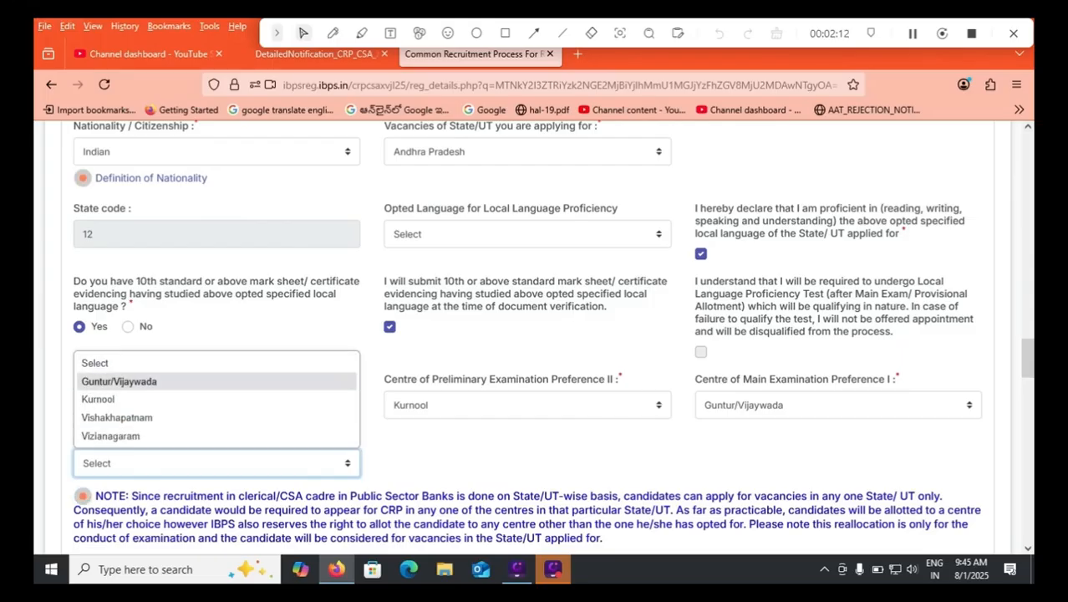
{"action": "left_click", "coordinate": [117, 418]}
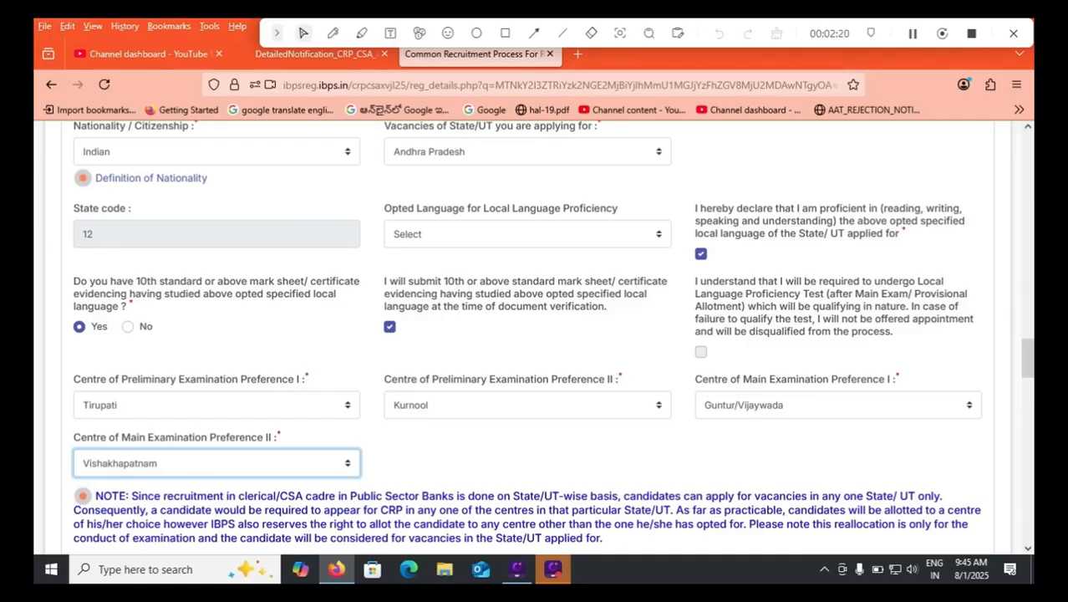
Confirm the declaration about bringing an ID to the examination and select Aadhaar Card as the ID proof.
{"action": "scroll", "coordinate": [535, 334], "scroll_direction": "down", "scroll_amount": 3}
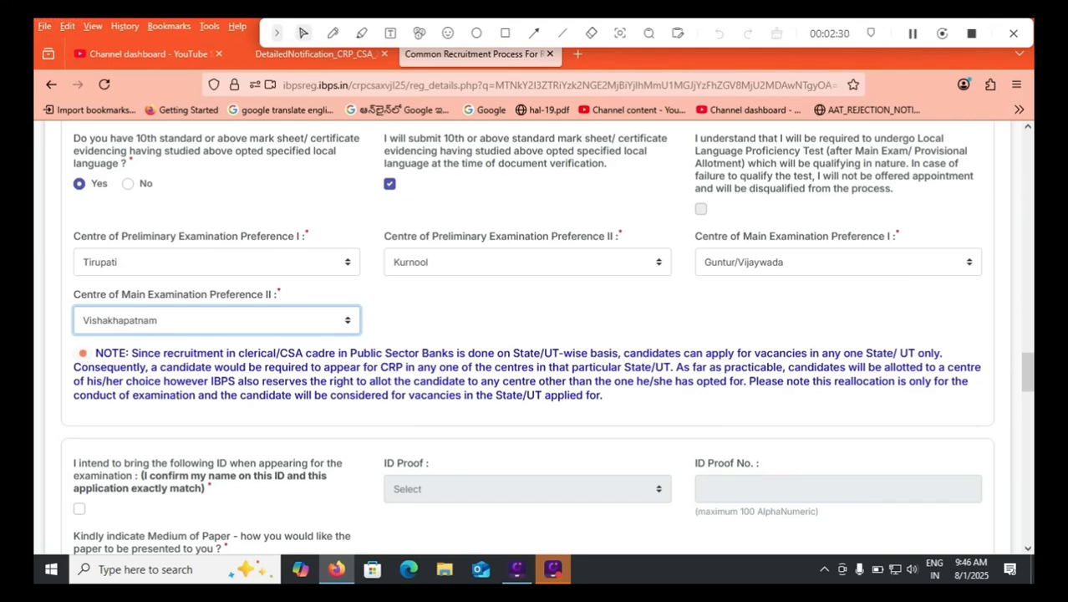
{"action": "scroll", "coordinate": [535, 335], "scroll_direction": "down", "scroll_amount": 2}
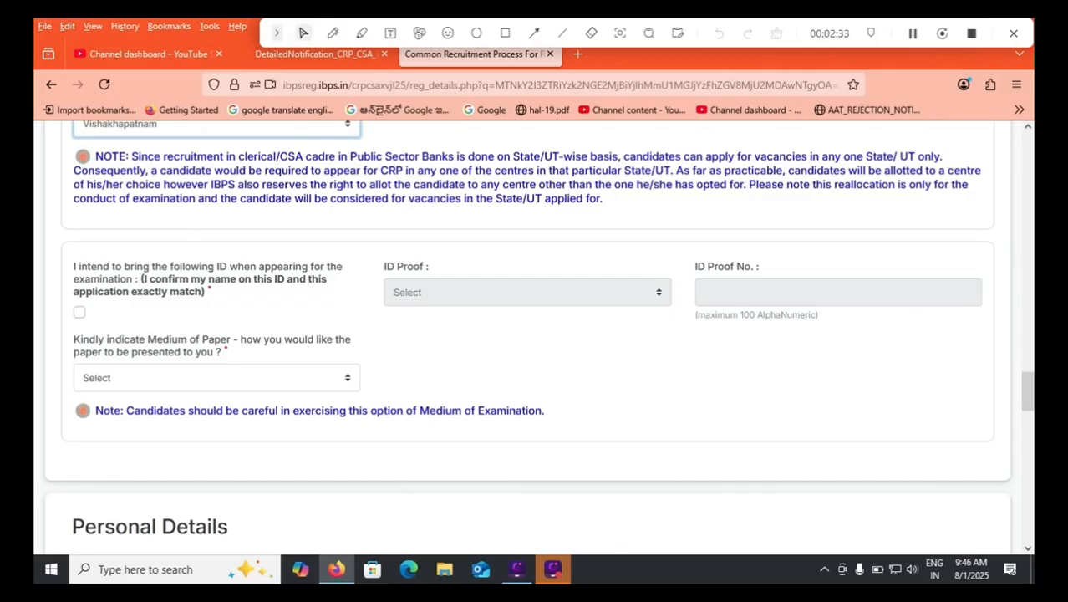
{"action": "left_click", "coordinate": [80, 312]}
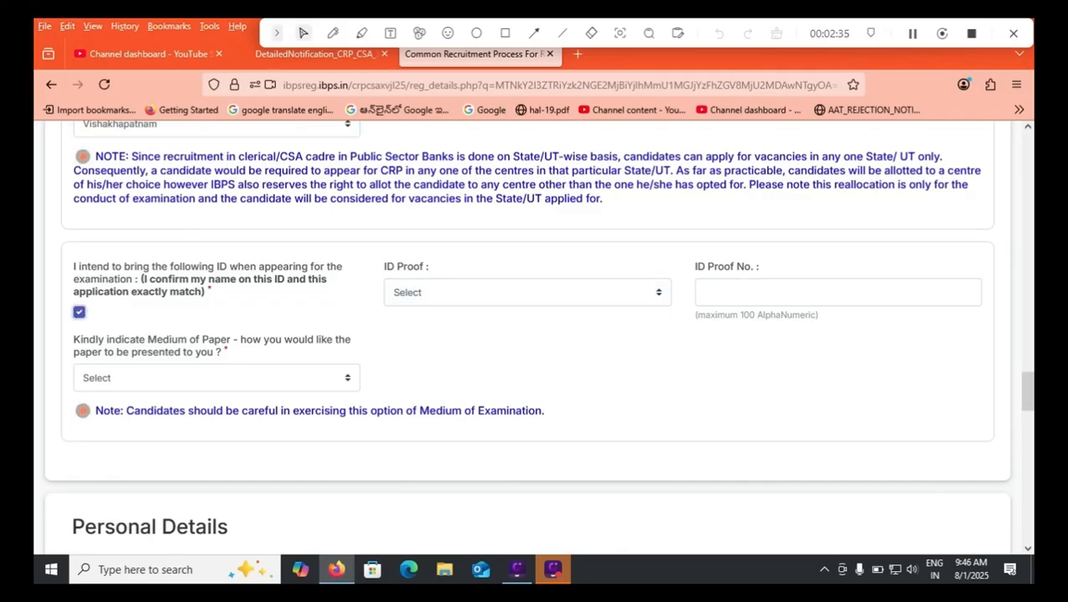
{"action": "left_click", "coordinate": [527, 293]}
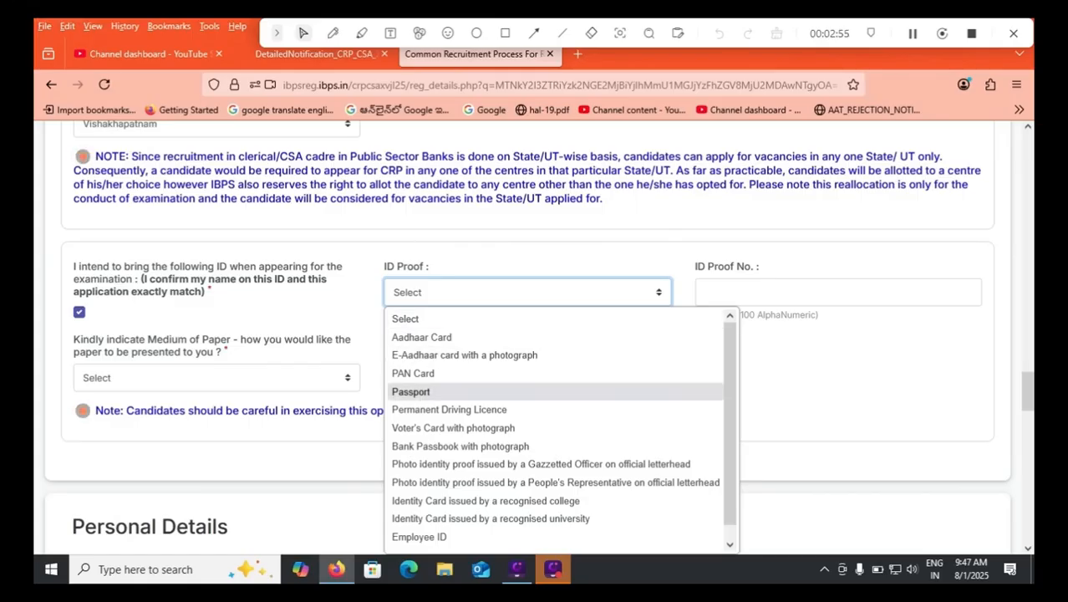
{"action": "left_click", "coordinate": [422, 337]}
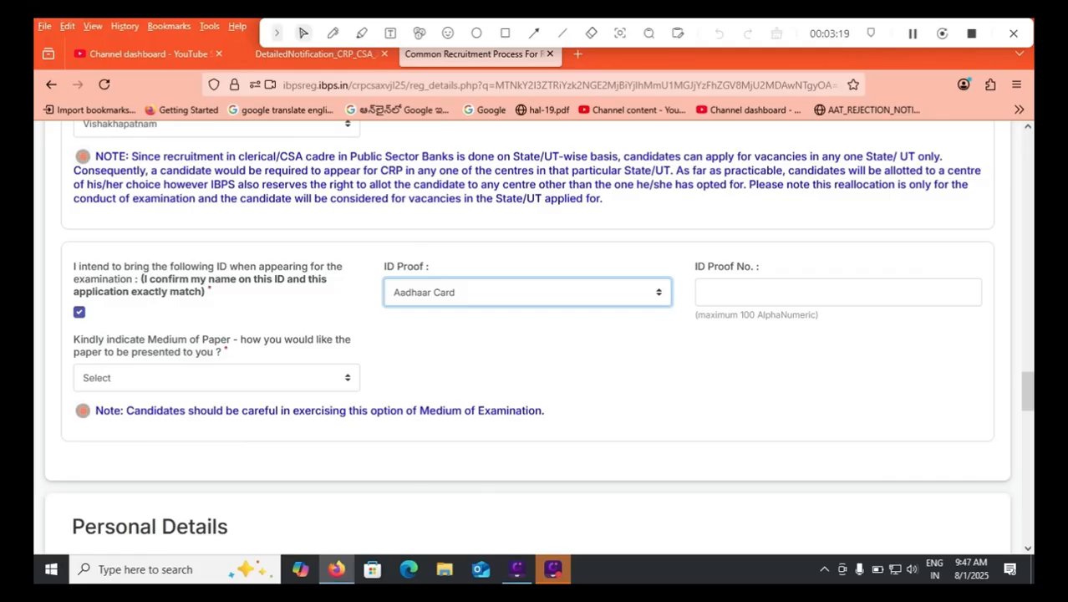
Set the medium of paper for the examination to English and Telugu.
{"action": "left_click", "coordinate": [216, 378]}
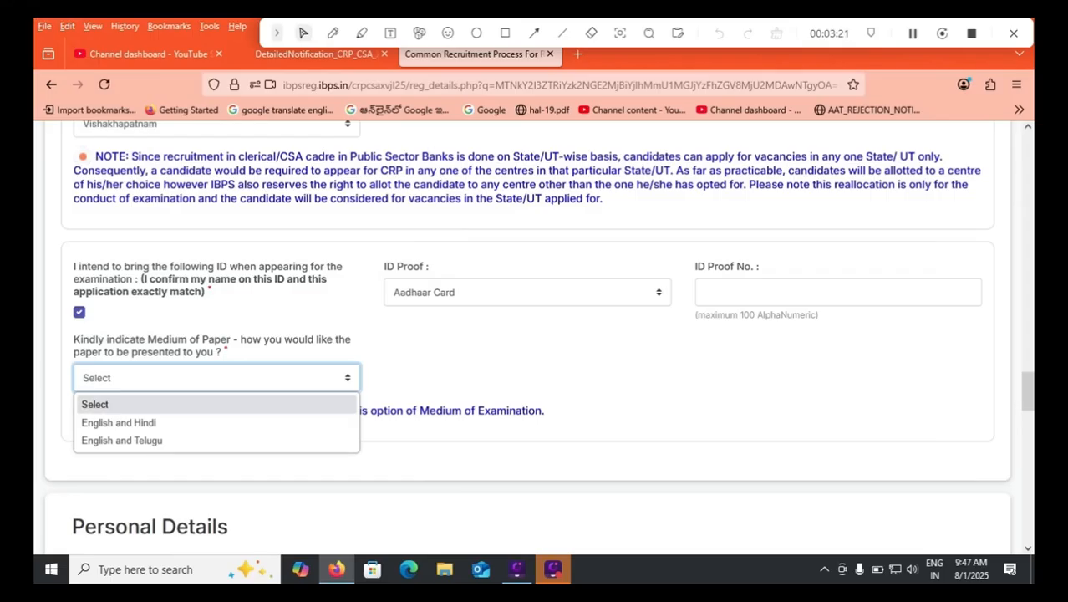
{"action": "key", "text": "Down"}
{"action": "key", "text": "Down"}
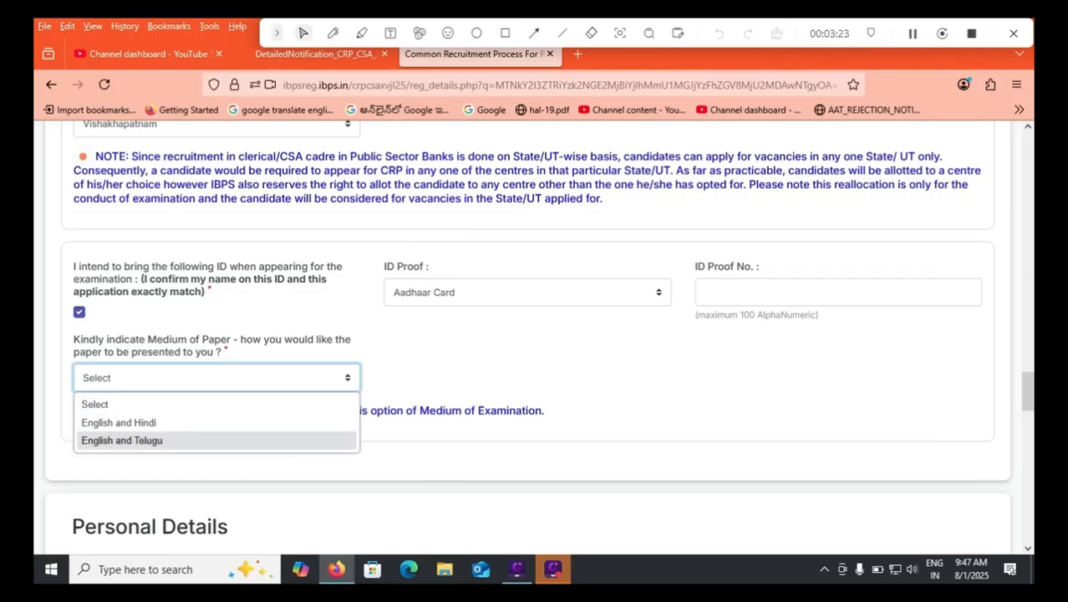
{"action": "key", "text": "Return"}
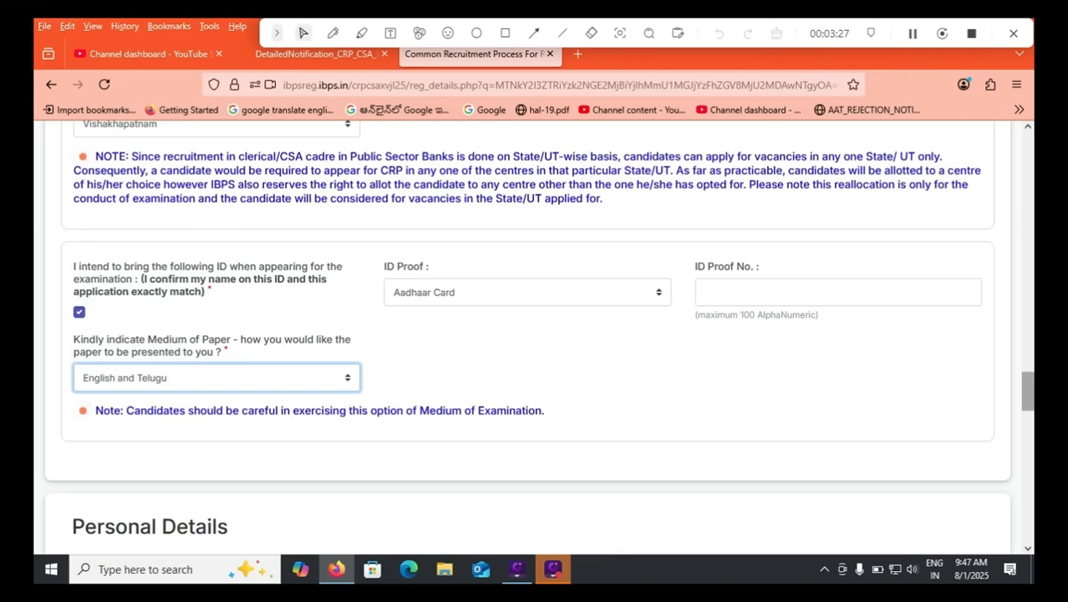
Review the available medium of paper options and reselect English and Telugu.
{"action": "scroll", "coordinate": [538, 335], "scroll_direction": "down", "scroll_amount": 2}
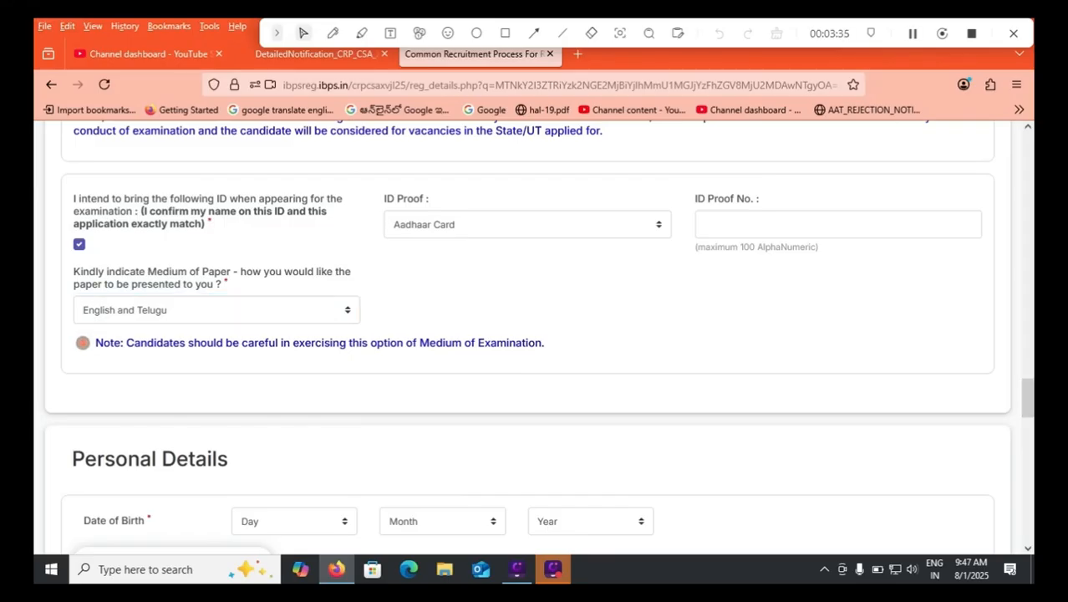
{"action": "left_click", "coordinate": [216, 310]}
{"action": "left_click", "coordinate": [216, 310]}
{"action": "left_click", "coordinate": [216, 310]}
{"action": "left_click", "coordinate": [122, 372]}
{"action": "left_click", "coordinate": [217, 310]}
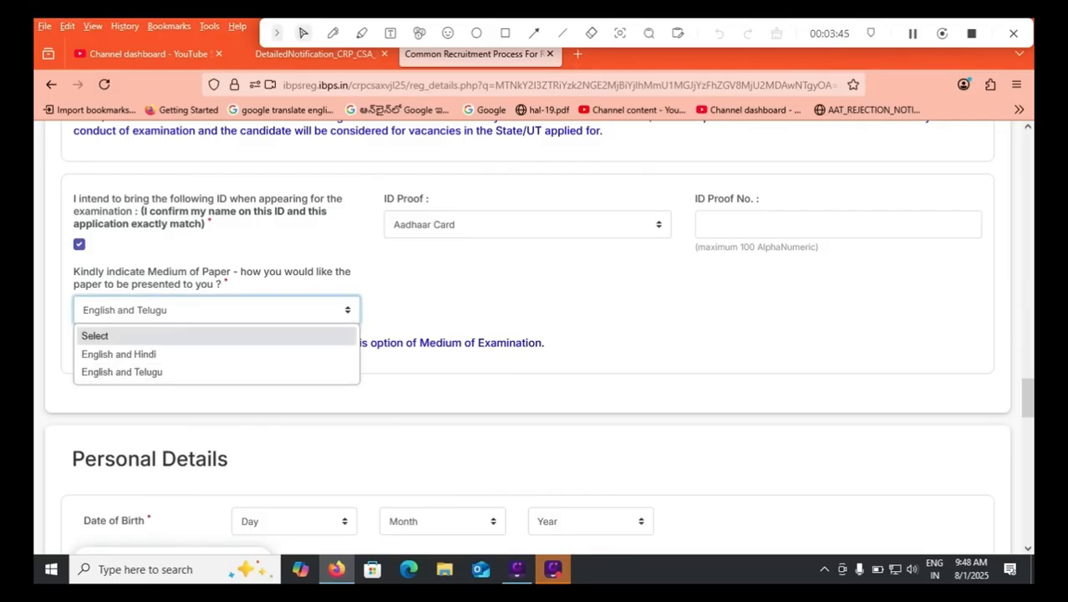
{"action": "left_click", "coordinate": [122, 372]}
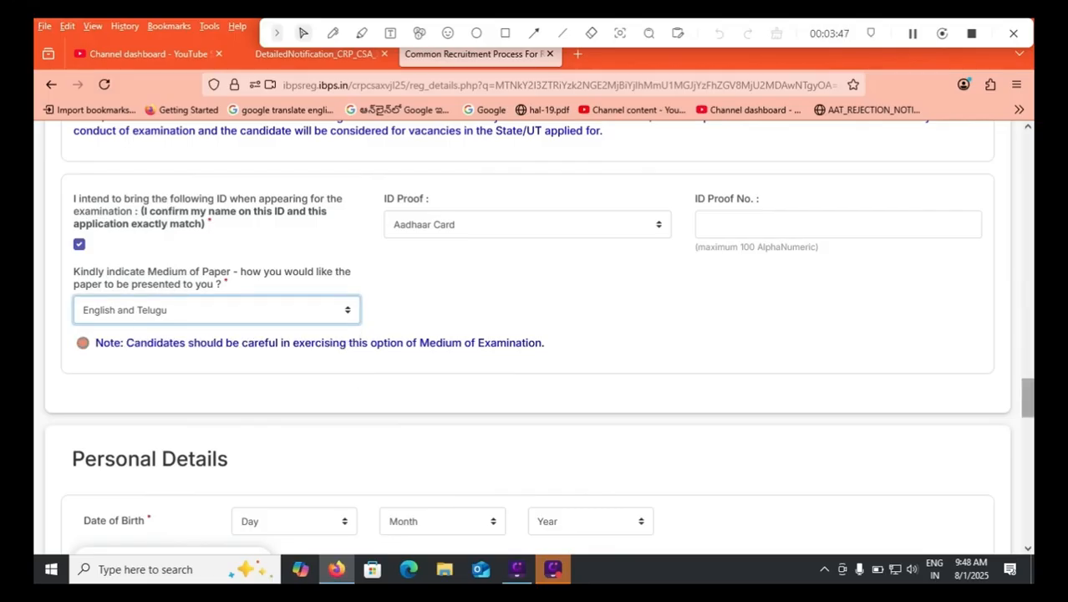
Select the year of birth in Personal Details and accept the notice about revalidating qualification years.
{"action": "scroll", "coordinate": [535, 334], "scroll_direction": "down", "scroll_amount": 1}
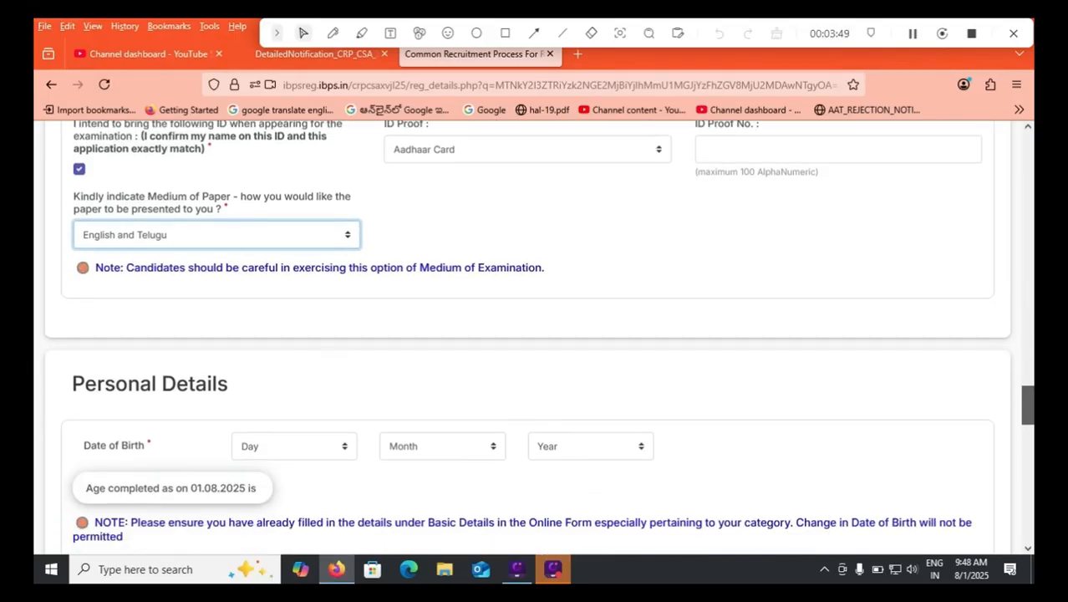
{"action": "scroll", "coordinate": [535, 334], "scroll_direction": "down", "scroll_amount": 3}
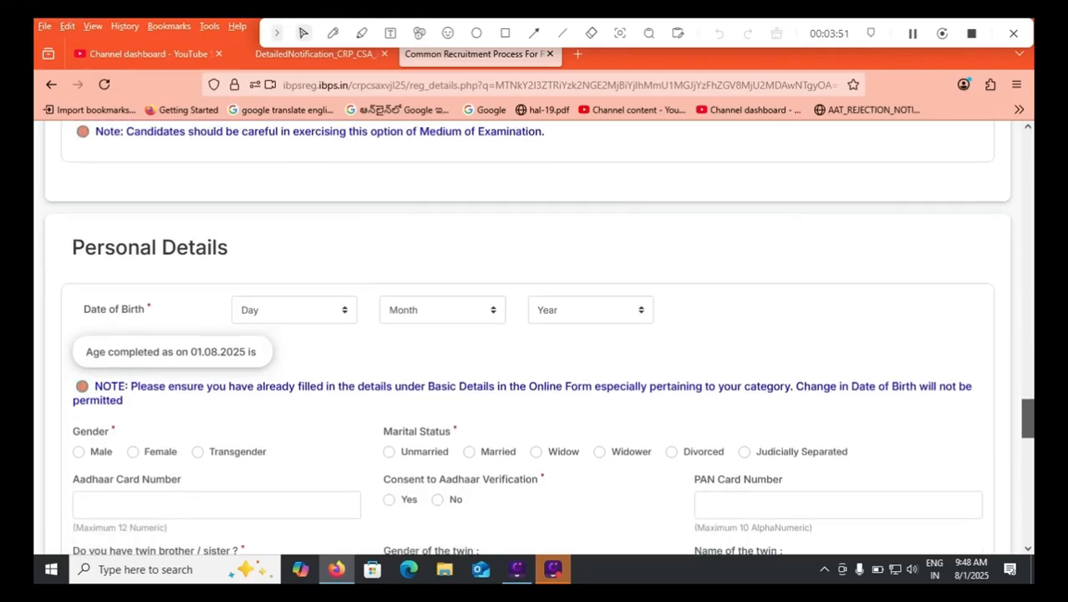
{"action": "left_click", "coordinate": [295, 213]}
{"action": "left_click", "coordinate": [442, 213]}
{"action": "left_click", "coordinate": [443, 213]}
{"action": "left_click", "coordinate": [590, 212]}
{"action": "left_click", "coordinate": [590, 213]}
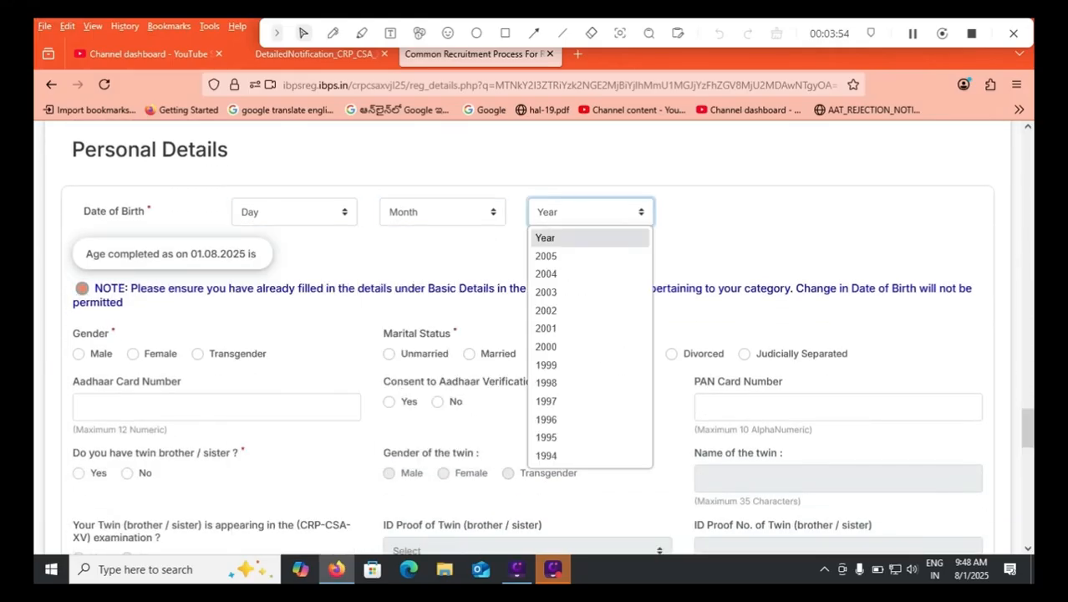
{"action": "left_click", "coordinate": [590, 346]}
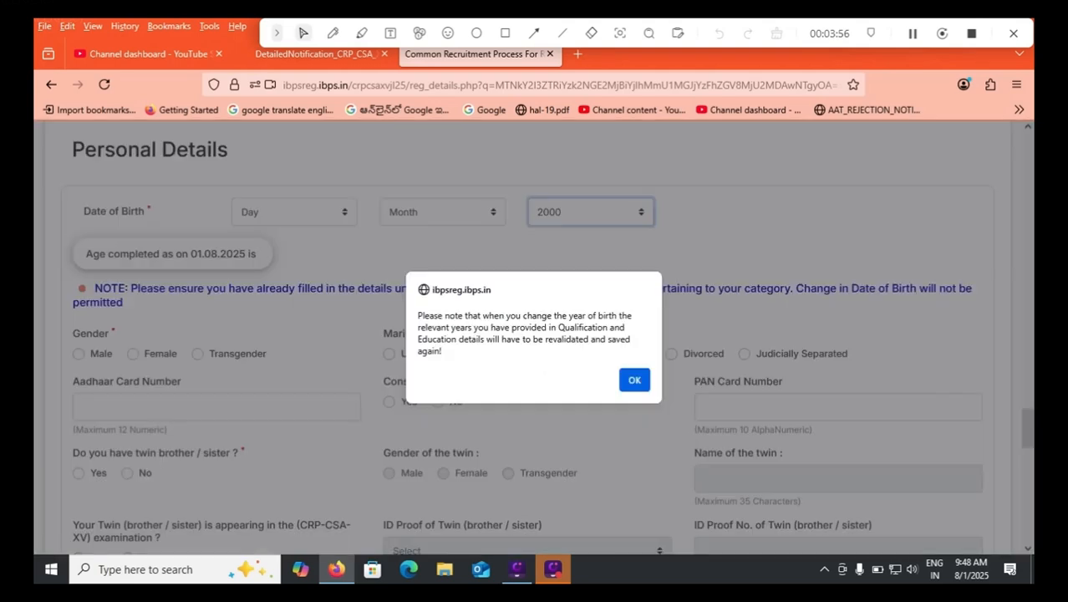
{"action": "left_click", "coordinate": [635, 379]}
Switch to the detailed notification PDF and mark the age reference date and the permitted birth date range with the pen.
{"action": "left_click", "coordinate": [315, 54]}
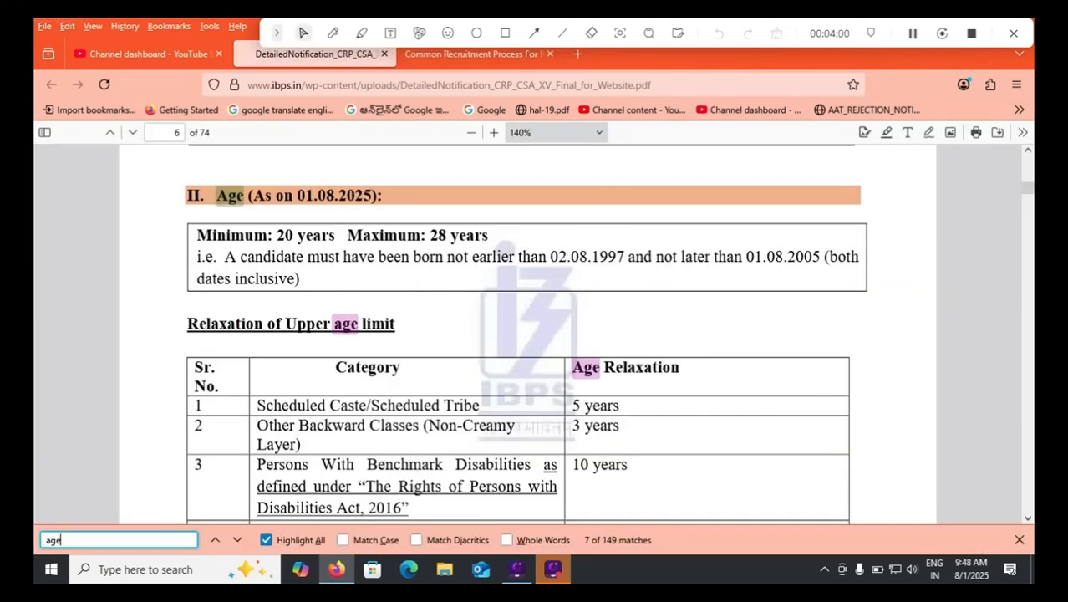
{"action": "left_click", "coordinate": [332, 32]}
{"action": "left_click_drag", "start_coordinate": [380, 210], "coordinate": [506, 157]}
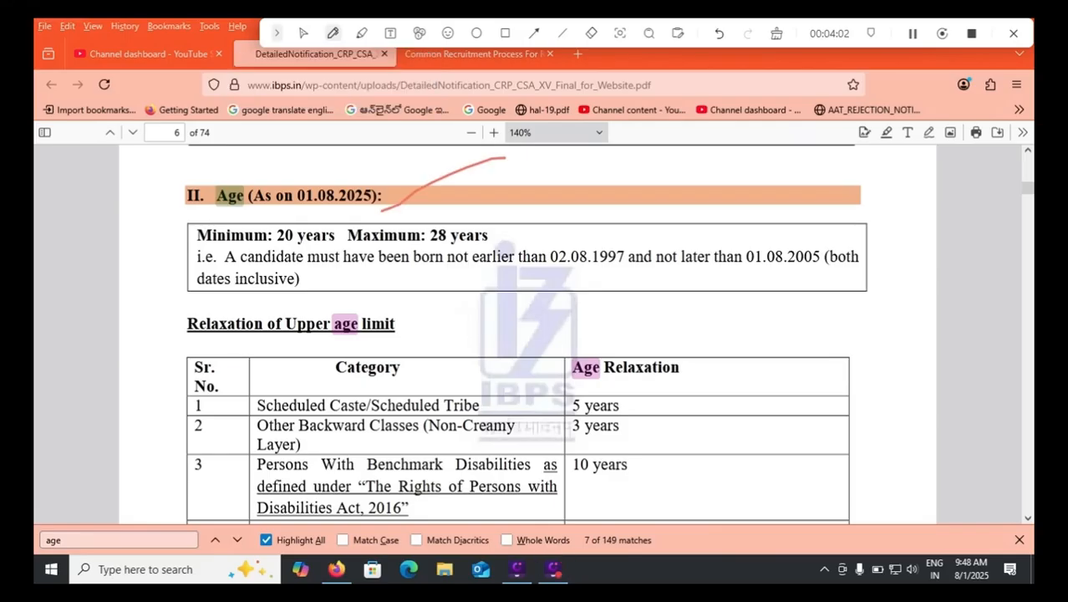
{"action": "left_click_drag", "start_coordinate": [285, 218], "coordinate": [329, 204]}
{"action": "left_click_drag", "start_coordinate": [518, 239], "coordinate": [573, 214]}
{"action": "left_click_drag", "start_coordinate": [555, 279], "coordinate": [609, 281]}
{"action": "left_click_drag", "start_coordinate": [745, 273], "coordinate": [790, 273]}
{"action": "left_click_drag", "start_coordinate": [738, 241], "coordinate": [779, 217]}
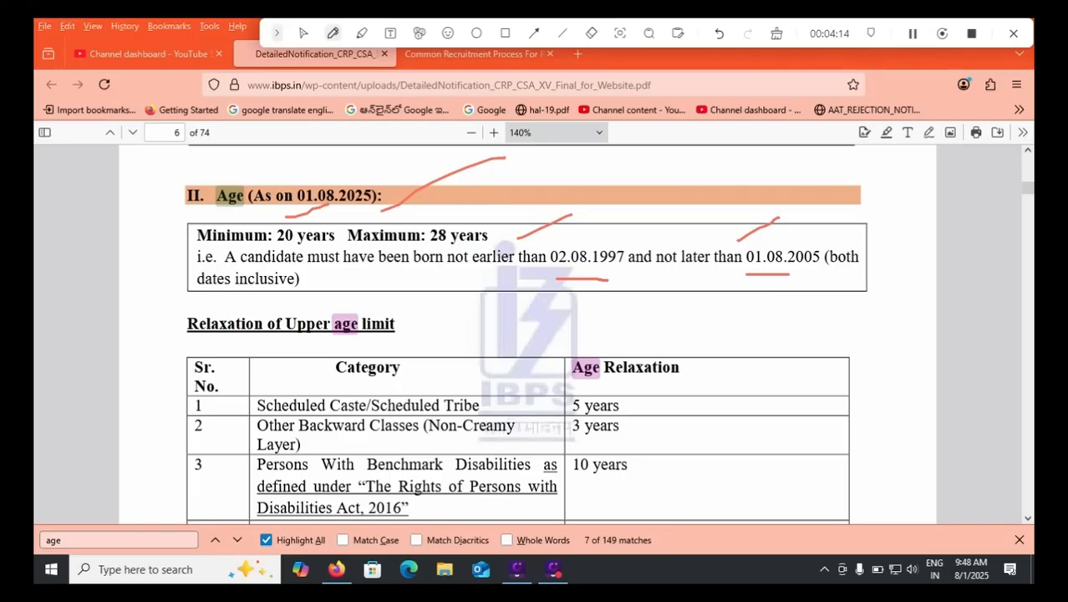
{"action": "mouse_move", "coordinate": [600, 234]}
{"action": "left_mouse_down"}
{"action": "mouse_move", "coordinate": [747, 214]}
{"action": "mouse_move", "coordinate": [776, 224]}
{"action": "left_mouse_up"}
{"action": "left_click_drag", "start_coordinate": [645, 291], "coordinate": [739, 221]}
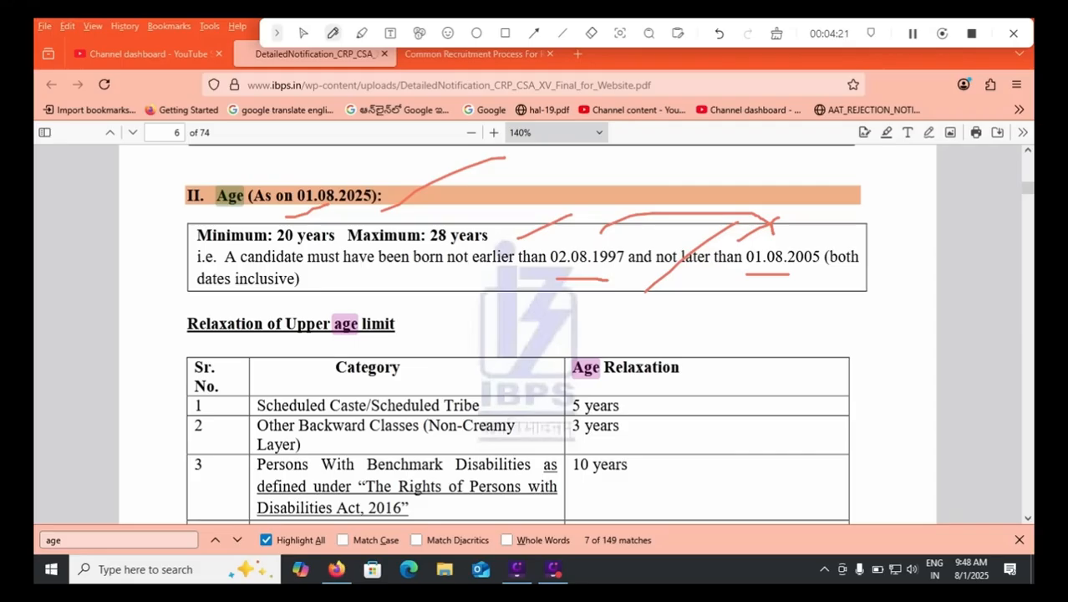
Mark the age relaxations for the first three categories with the pen, and clear all annotations.
{"action": "left_click_drag", "start_coordinate": [642, 412], "coordinate": [697, 391]}
{"action": "left_click_drag", "start_coordinate": [653, 440], "coordinate": [702, 427]}
{"action": "left_click_drag", "start_coordinate": [625, 493], "coordinate": [679, 477]}
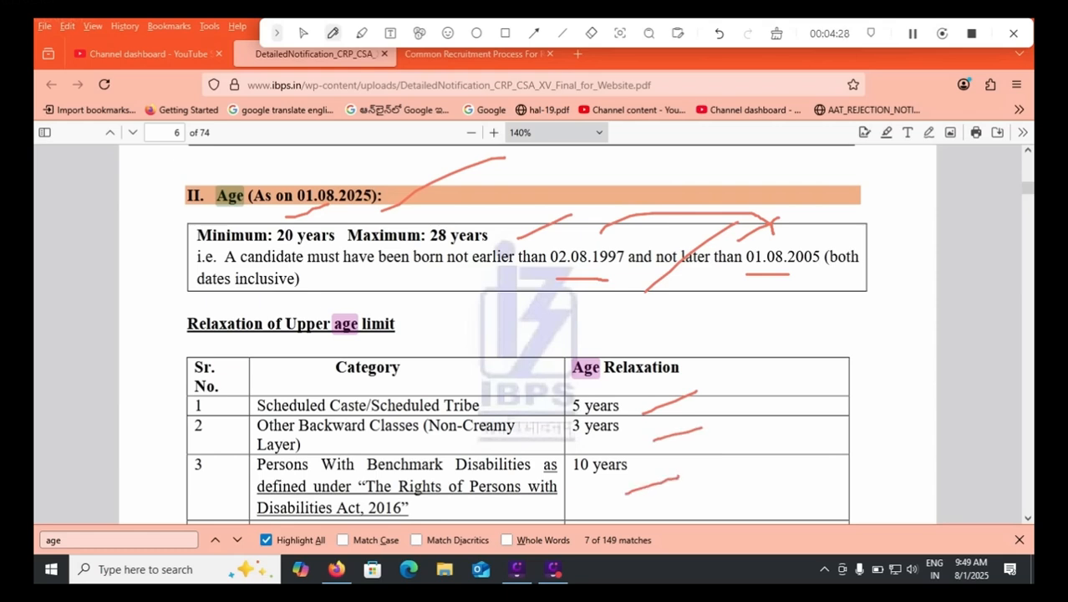
{"action": "left_click", "coordinate": [777, 34]}
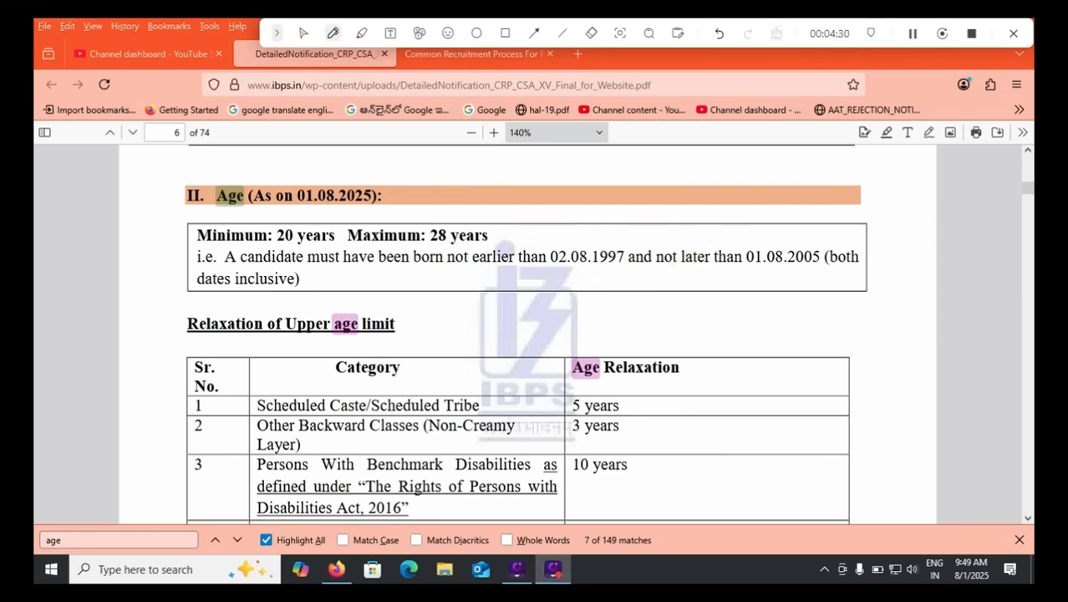
{"action": "left_click", "coordinate": [303, 34]}
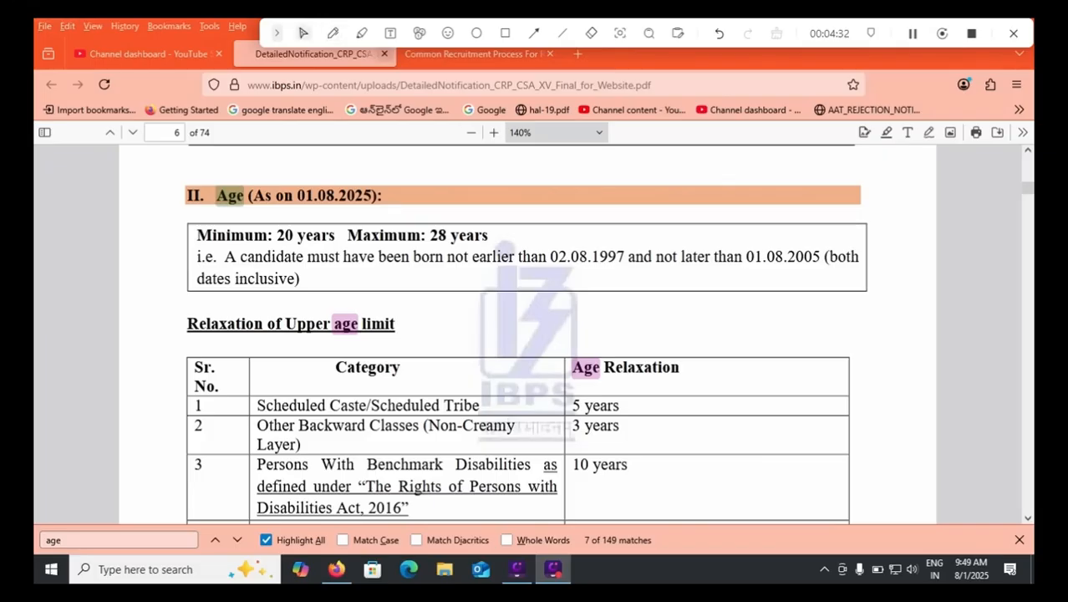
Return to the application form and complete the date of birth by selecting its month and day.
{"action": "left_click", "coordinate": [473, 54]}
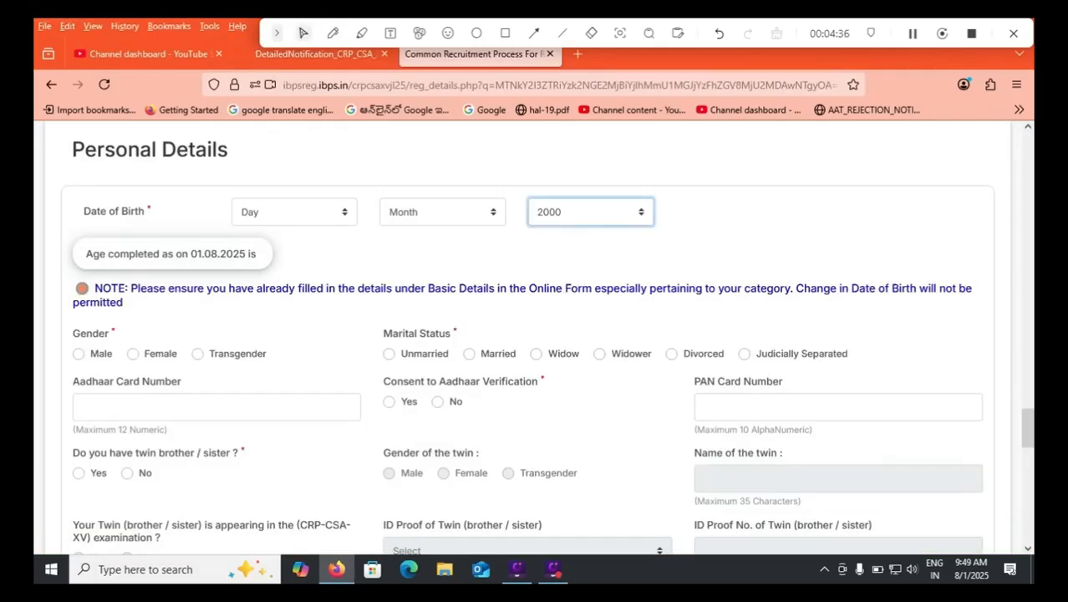
{"action": "left_click", "coordinate": [443, 212]}
{"action": "left_click", "coordinate": [442, 212]}
{"action": "left_click", "coordinate": [442, 212]}
{"action": "left_click", "coordinate": [405, 256]}
{"action": "left_click", "coordinate": [294, 213]}
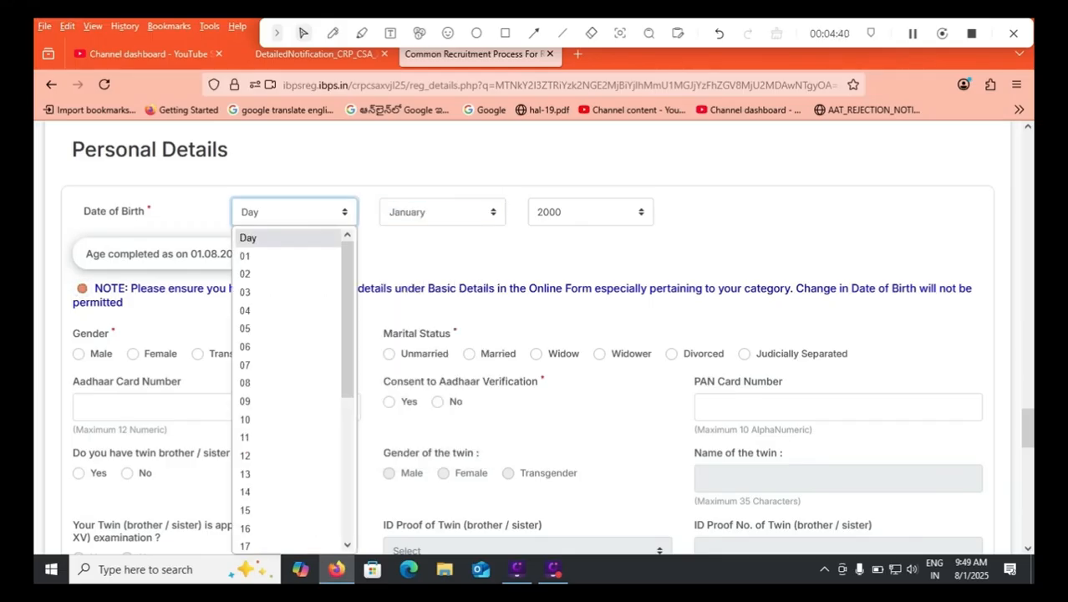
{"action": "left_click", "coordinate": [286, 254]}
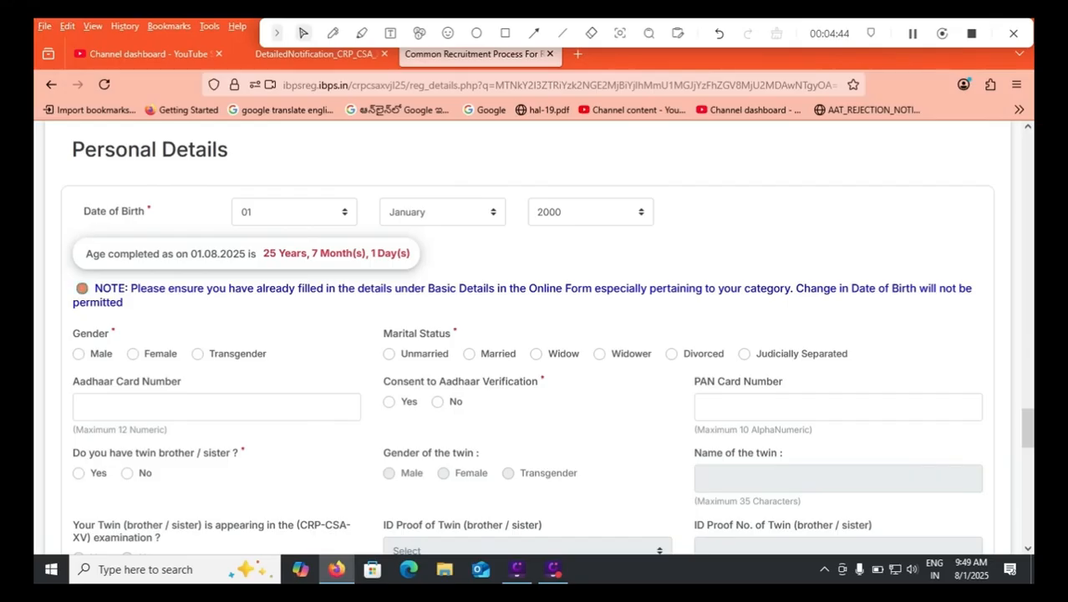
Set gender to Male, marital status to Unmarried, consent to Aadhaar verification to Yes and the twin brother/sister question to No.
{"action": "left_click", "coordinate": [79, 354]}
{"action": "left_click", "coordinate": [389, 354]}
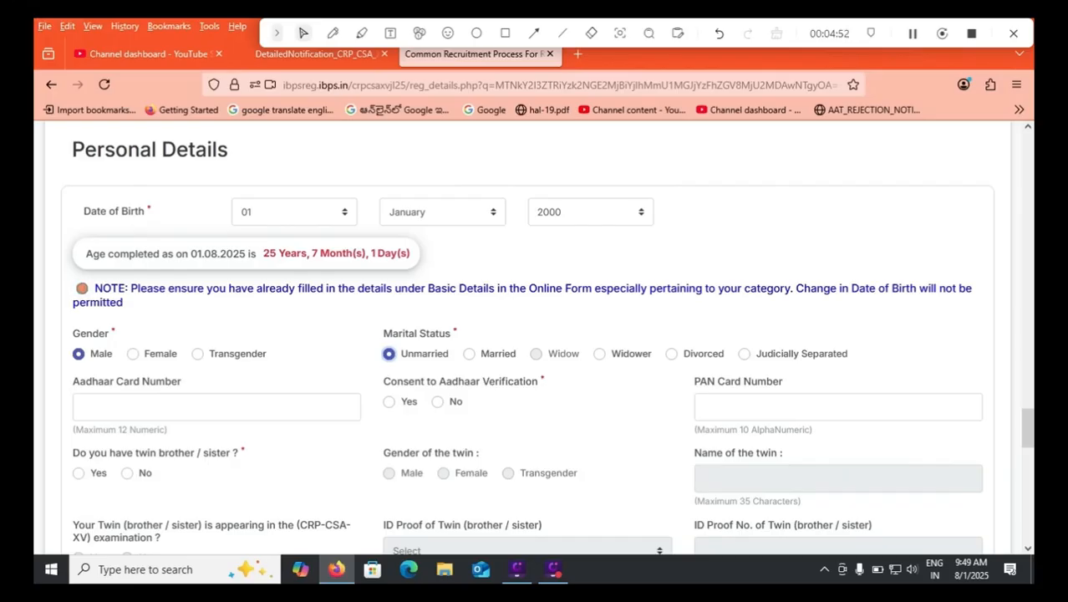
{"action": "left_click", "coordinate": [216, 408]}
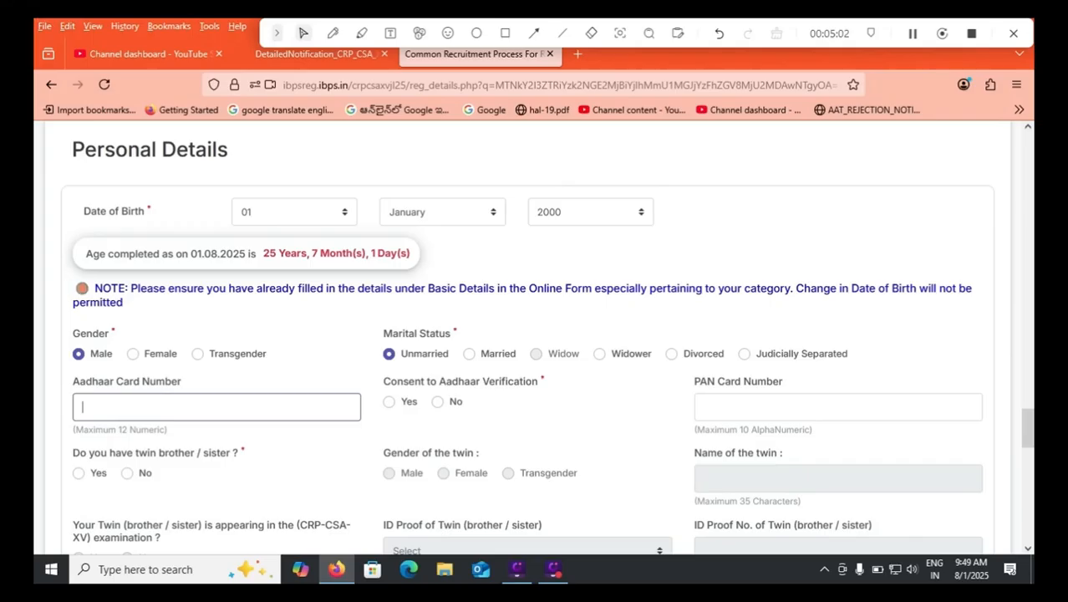
{"action": "left_click", "coordinate": [389, 402]}
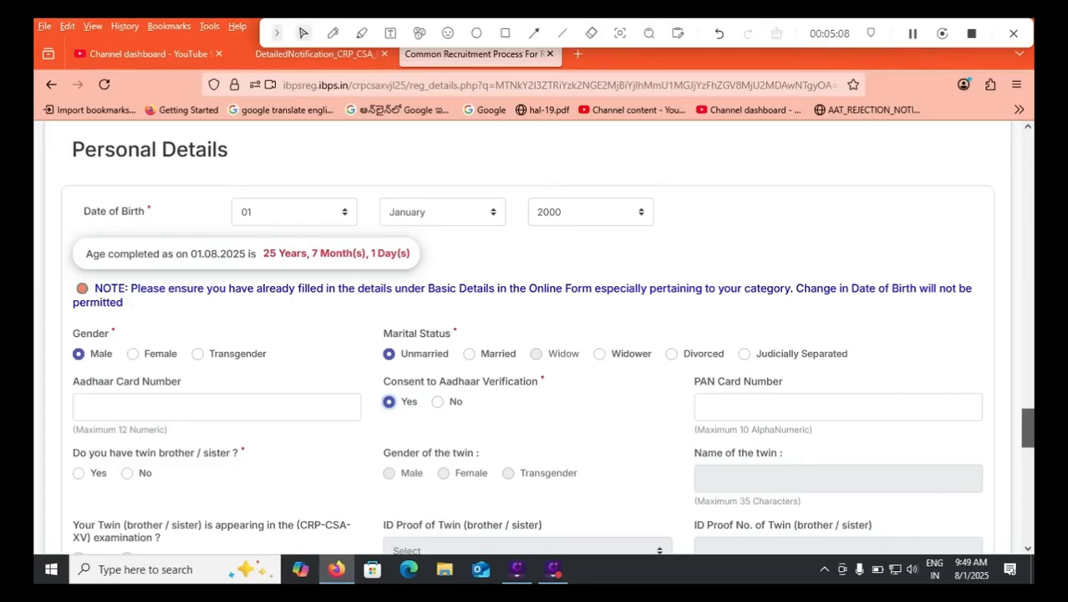
{"action": "scroll", "coordinate": [547, 344], "scroll_direction": "down", "scroll_amount": 1}
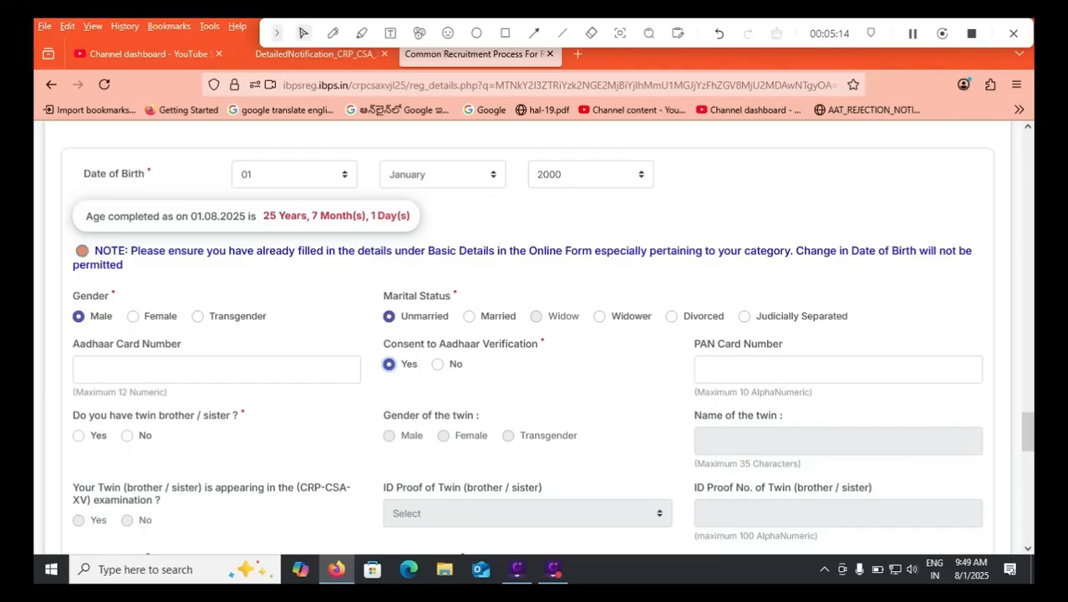
{"action": "left_click", "coordinate": [127, 435]}
Enter the father's and mother's full names in Personal Details.
{"action": "scroll", "coordinate": [535, 334], "scroll_direction": "down", "scroll_amount": 2}
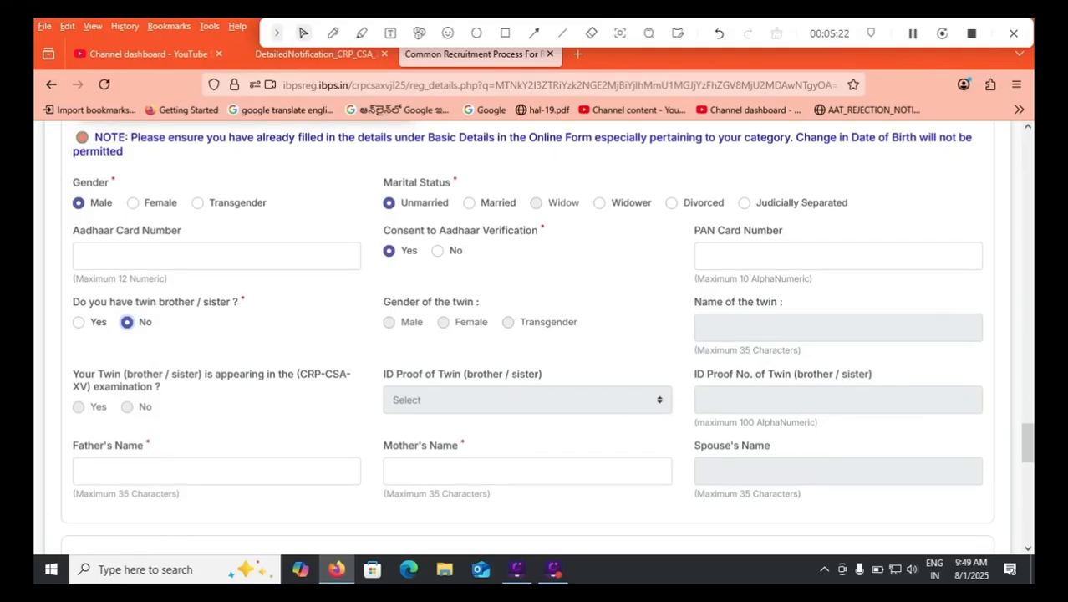
{"action": "key", "text": "Tab"}
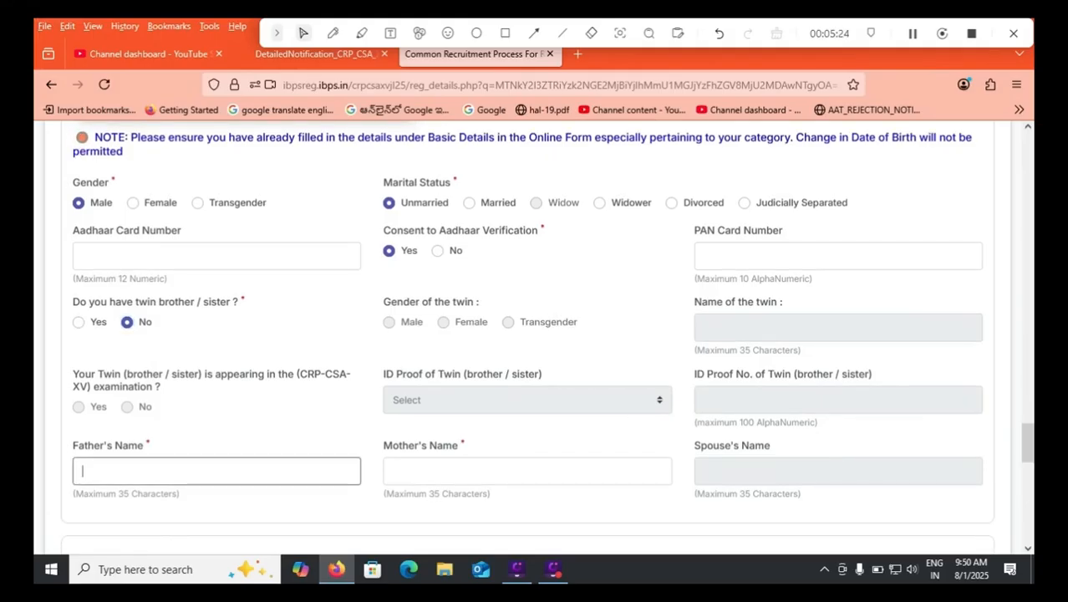
{"action": "key", "text": "Tab"}
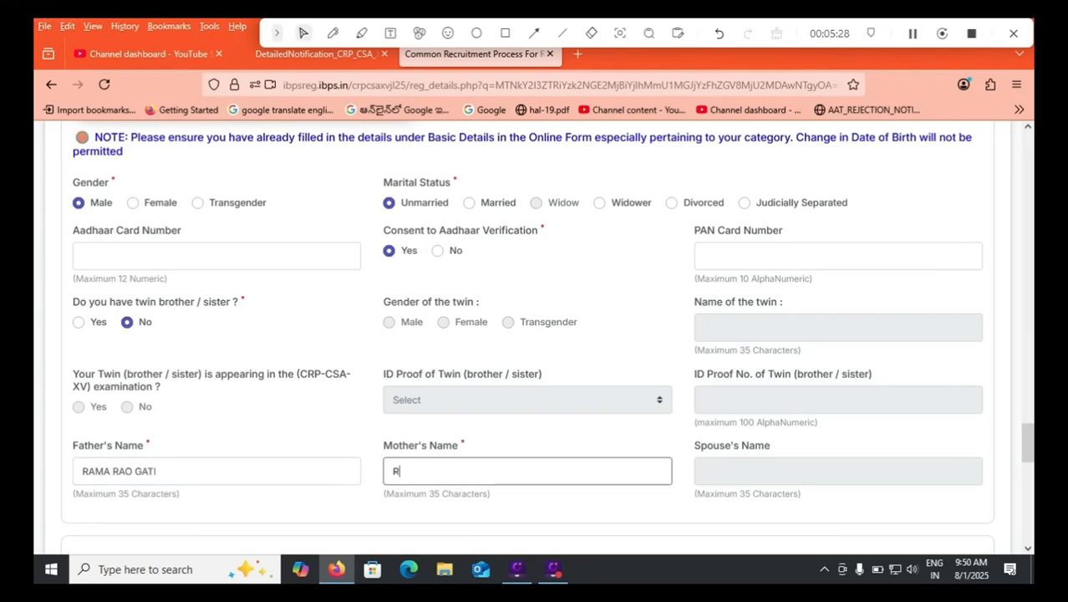
Set the State of the Address for Correspondence to ANDHRA PRADESH.
{"action": "scroll", "coordinate": [533, 335], "scroll_direction": "down", "scroll_amount": 3}
{"action": "scroll", "coordinate": [534, 335], "scroll_direction": "down", "scroll_amount": 3}
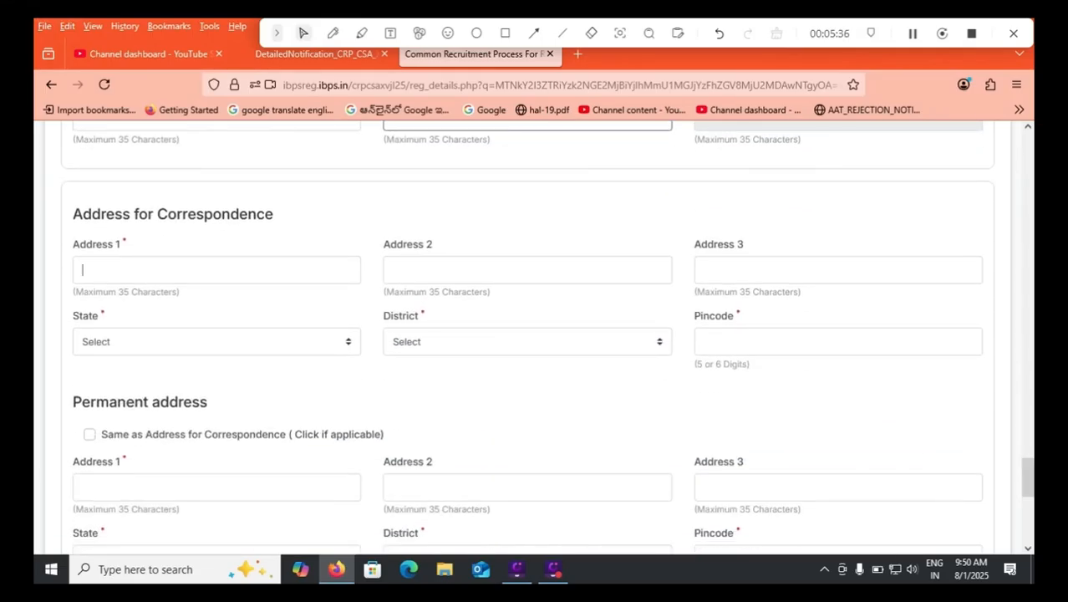
{"action": "left_click", "coordinate": [528, 270]}
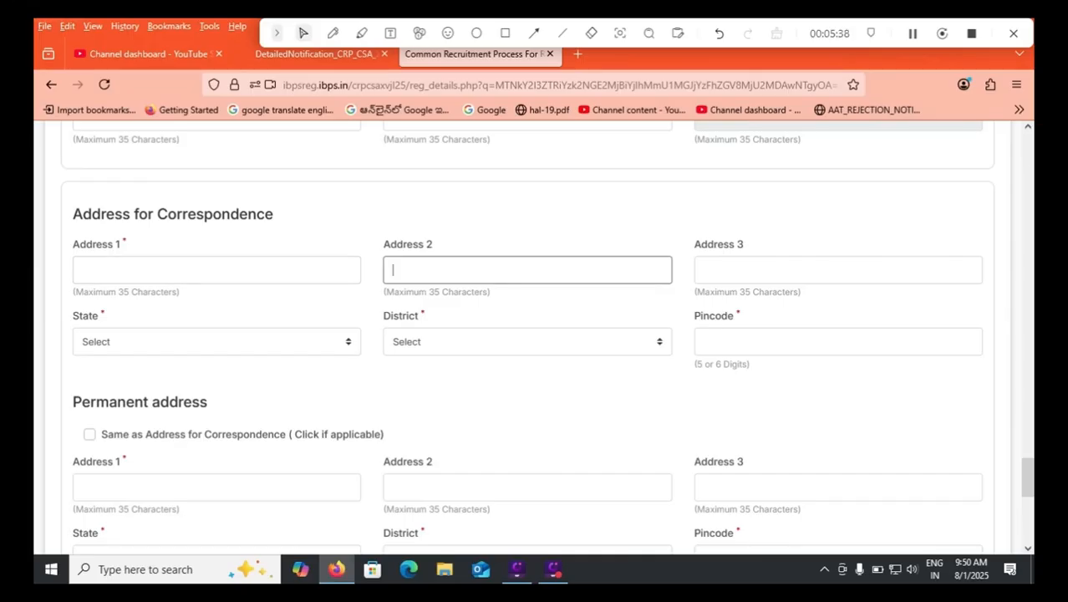
{"action": "left_click", "coordinate": [216, 342]}
{"action": "left_click", "coordinate": [125, 167]}
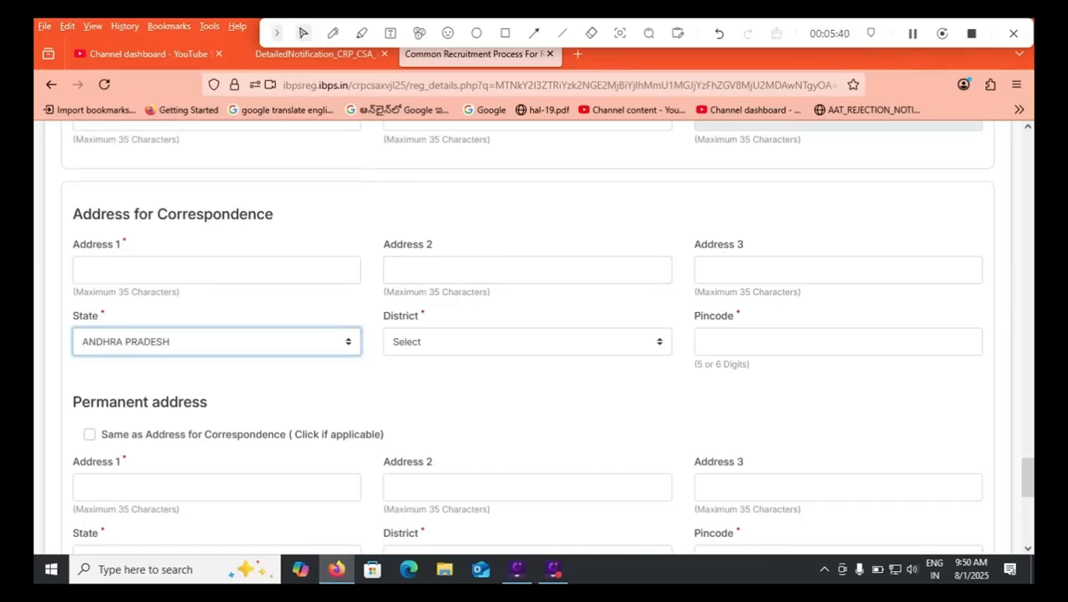
Set the correspondence address District to Tirupati and mark the permanent address as the same as the Address for Correspondence.
{"action": "left_click", "coordinate": [528, 342]}
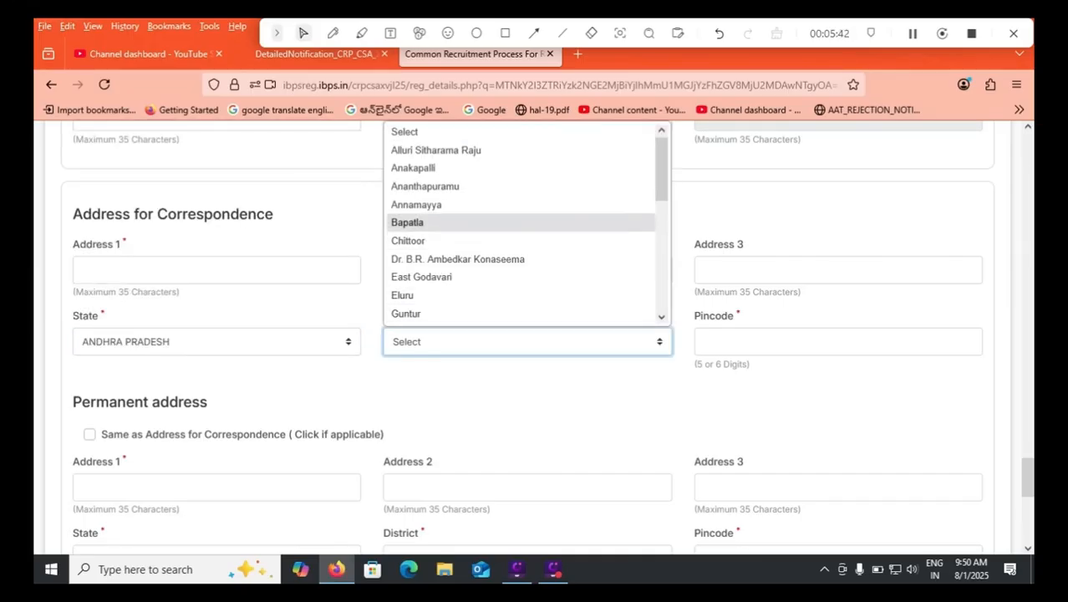
{"action": "left_click_drag", "start_coordinate": [661, 171], "coordinate": [661, 281]}
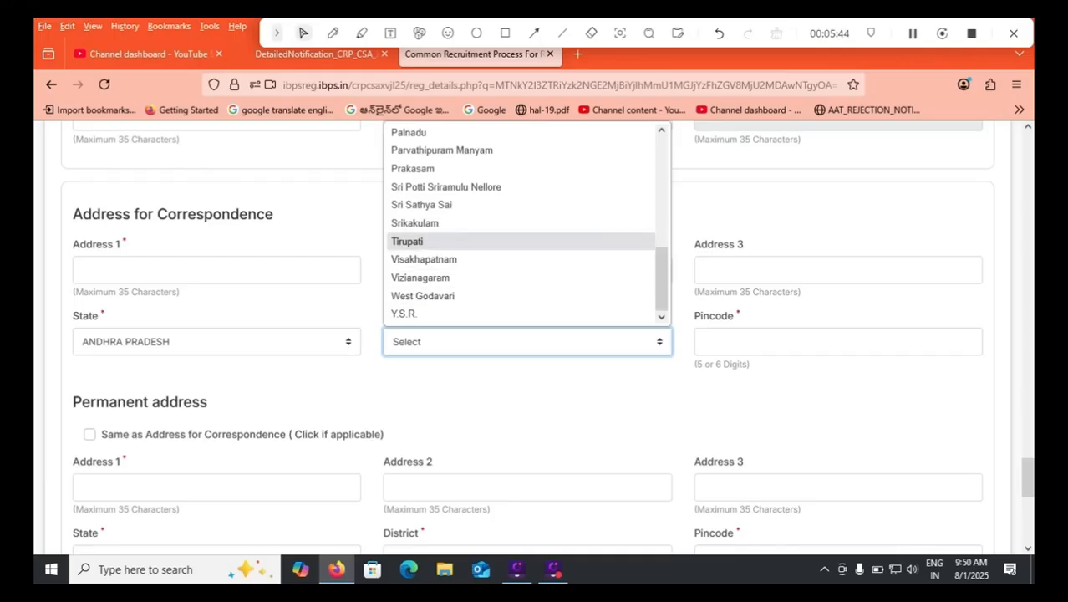
{"action": "left_click", "coordinate": [501, 242]}
{"action": "left_click", "coordinate": [838, 342]}
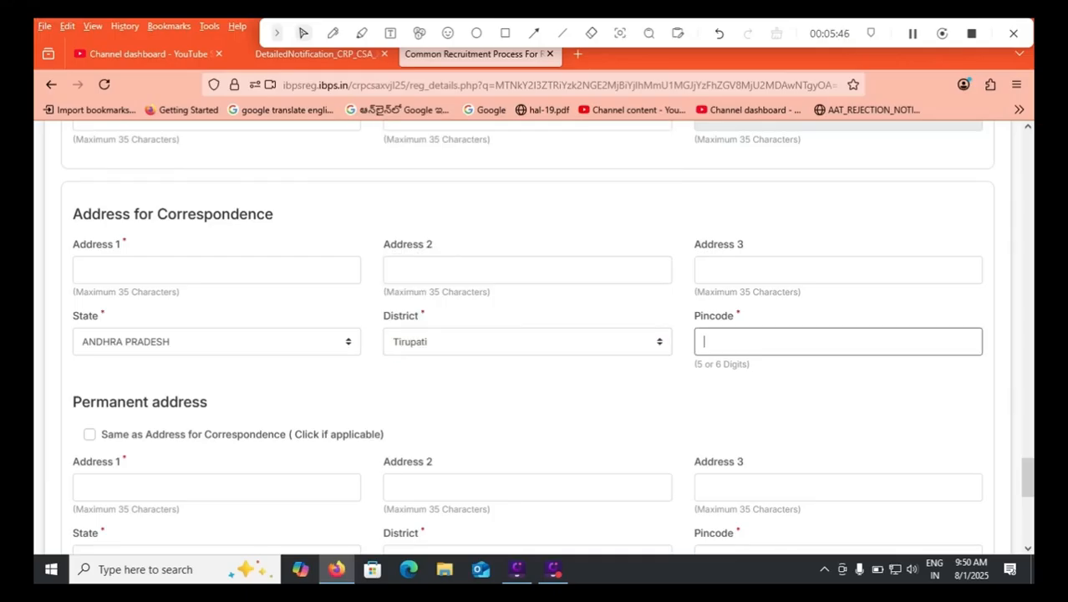
{"action": "left_click", "coordinate": [89, 434]}
Choose Correspondence Address as the address for GST invoicing.
{"action": "scroll", "coordinate": [535, 335], "scroll_direction": "down", "scroll_amount": 10}
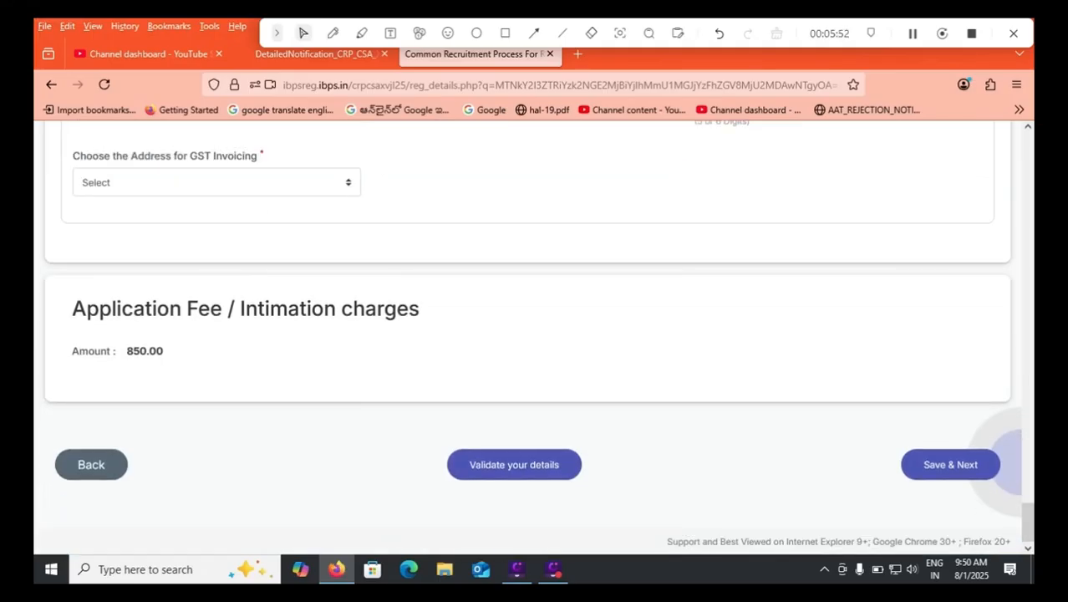
{"action": "left_click", "coordinate": [217, 182]}
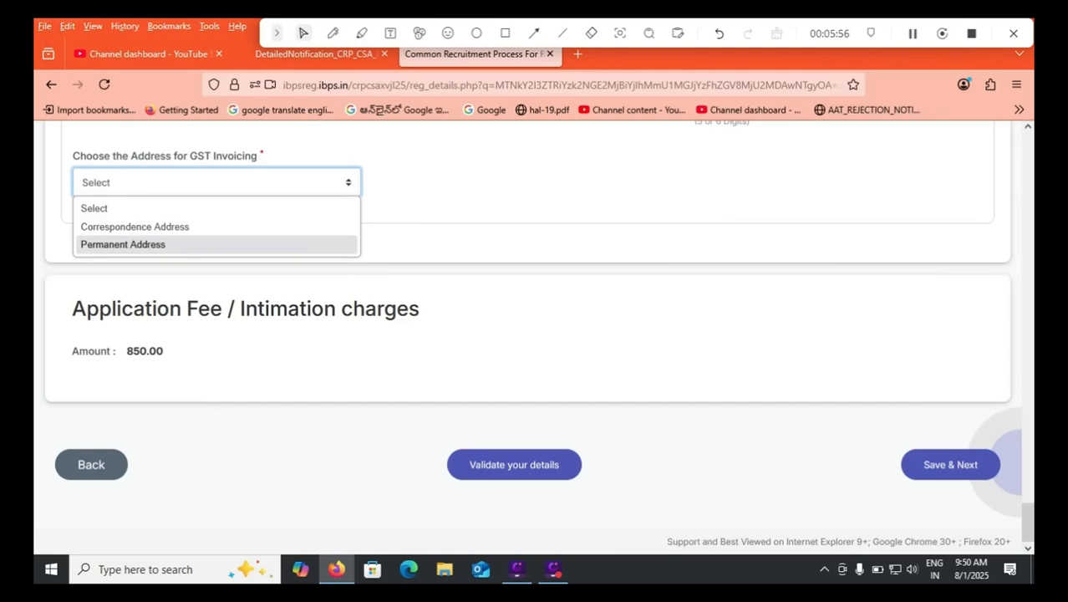
{"action": "key", "text": "Return"}
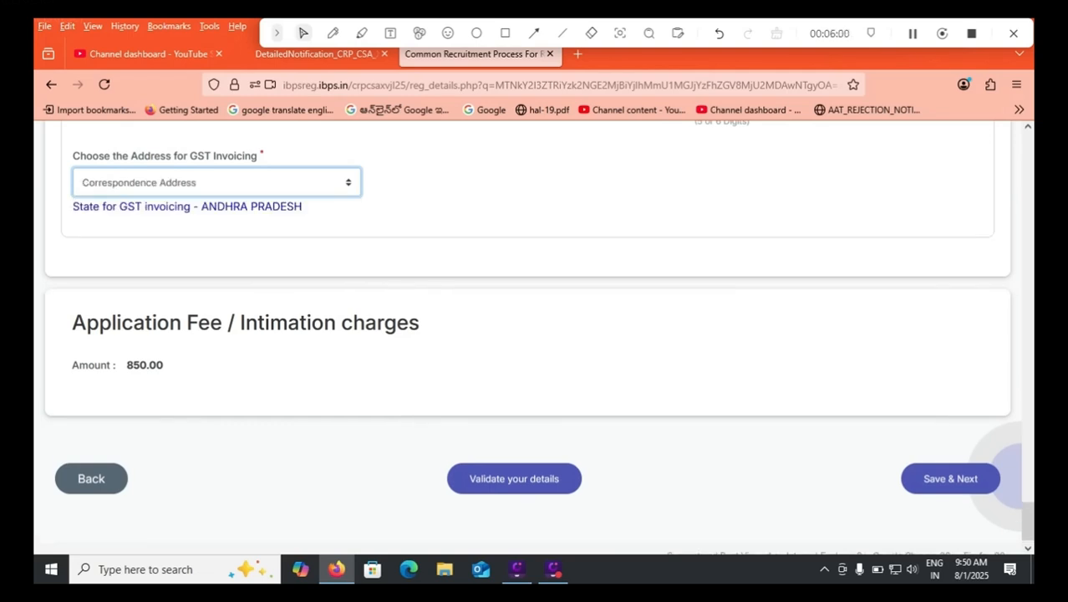
Check the SC/ST/PwBD/ESM/DESM application fee in the detailed notification, and return to the form to validate the entered details.
{"action": "key", "text": "ctrl+Page_Up"}
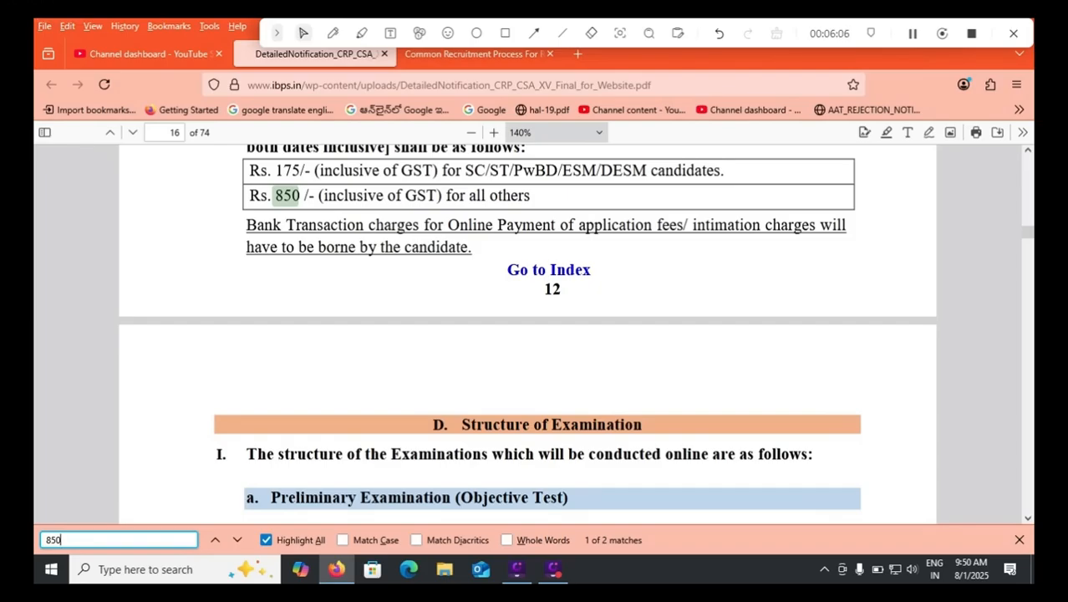
{"action": "left_click_drag", "start_coordinate": [274, 171], "coordinate": [304, 171]}
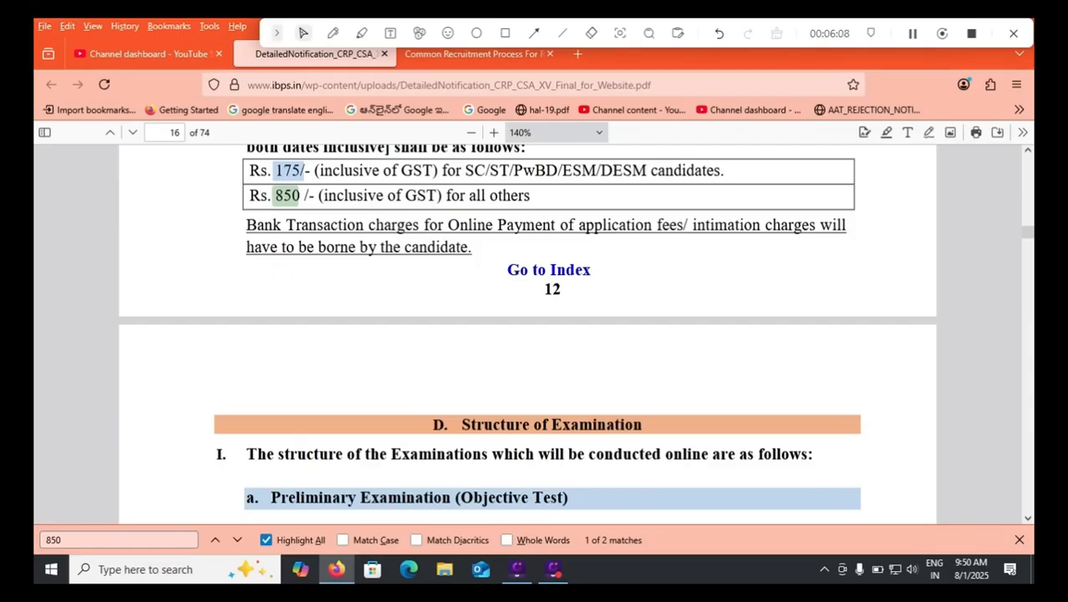
{"action": "key", "text": "ctrl+Tab"}
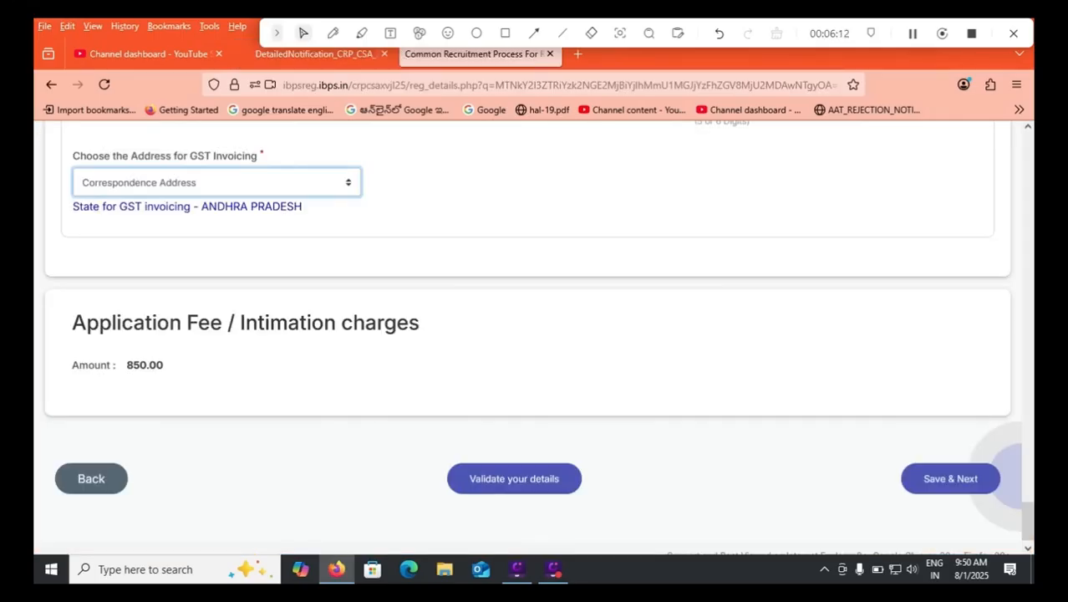
{"action": "left_click", "coordinate": [514, 479]}
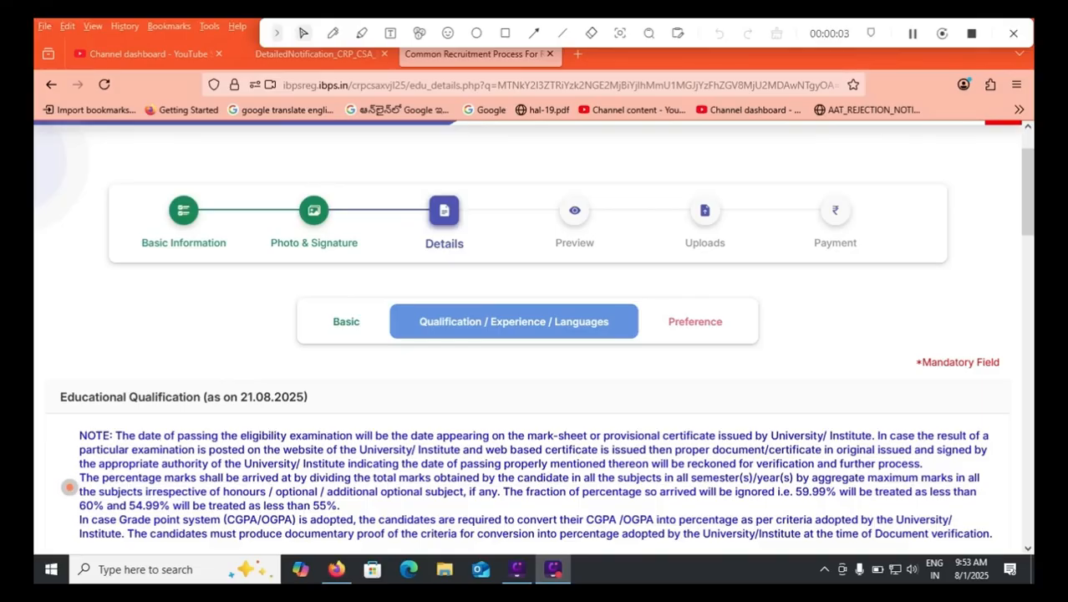
Mark the qualification cut-off date and the mark-sheet, provisional certificate and percentage wording in the Educational Qualification note with pen strokes.
{"action": "left_click", "coordinate": [333, 33]}
{"action": "mouse_move", "coordinate": [224, 418]}
{"action": "left_mouse_down"}
{"action": "mouse_move", "coordinate": [324, 424]}
{"action": "mouse_move", "coordinate": [365, 383]}
{"action": "left_mouse_up"}
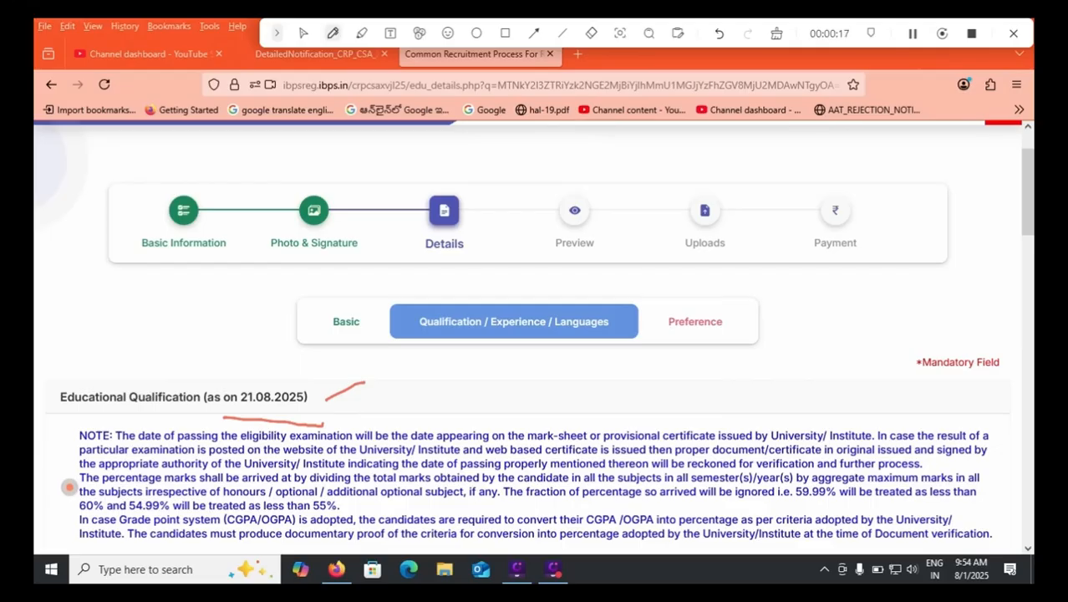
{"action": "left_click_drag", "start_coordinate": [275, 382], "coordinate": [326, 364]}
{"action": "left_click_drag", "start_coordinate": [558, 427], "coordinate": [588, 410]}
{"action": "left_click_drag", "start_coordinate": [655, 426], "coordinate": [691, 414]}
{"action": "left_click_drag", "start_coordinate": [763, 431], "coordinate": [788, 422]}
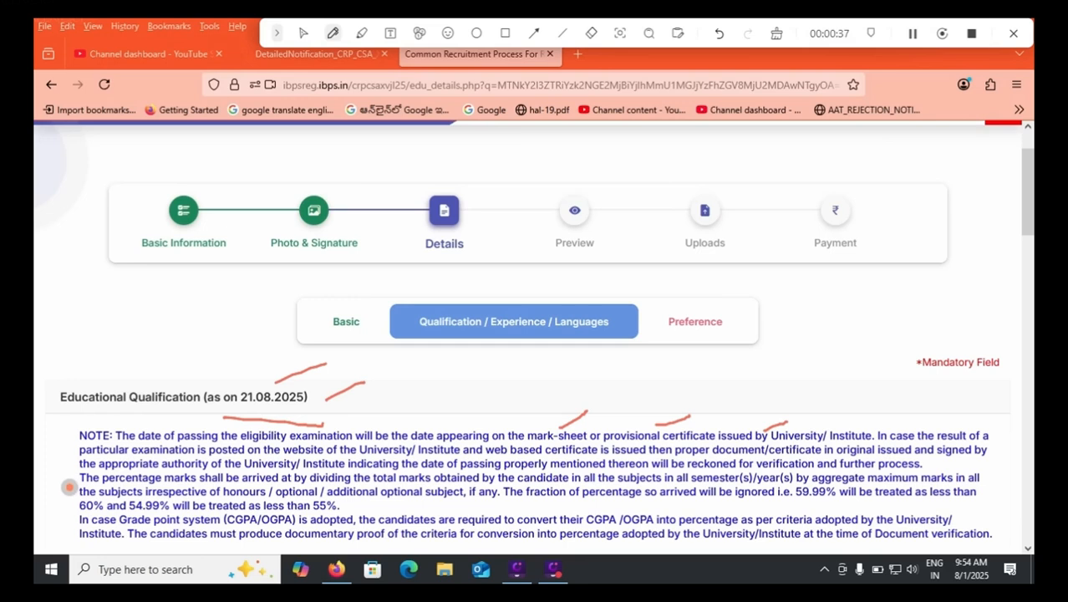
{"action": "left_click_drag", "start_coordinate": [798, 507], "coordinate": [836, 508]}
{"action": "mouse_move", "coordinate": [592, 489]}
{"action": "left_mouse_down"}
{"action": "mouse_move", "coordinate": [554, 507]}
{"action": "mouse_move", "coordinate": [610, 481]}
{"action": "left_mouse_up"}
Clear all pen annotations from the screen and switch from the pen back to the normal pointer.
{"action": "left_click", "coordinate": [777, 34]}
{"action": "left_click_drag", "start_coordinate": [1034, 209], "coordinate": [1031, 237]}
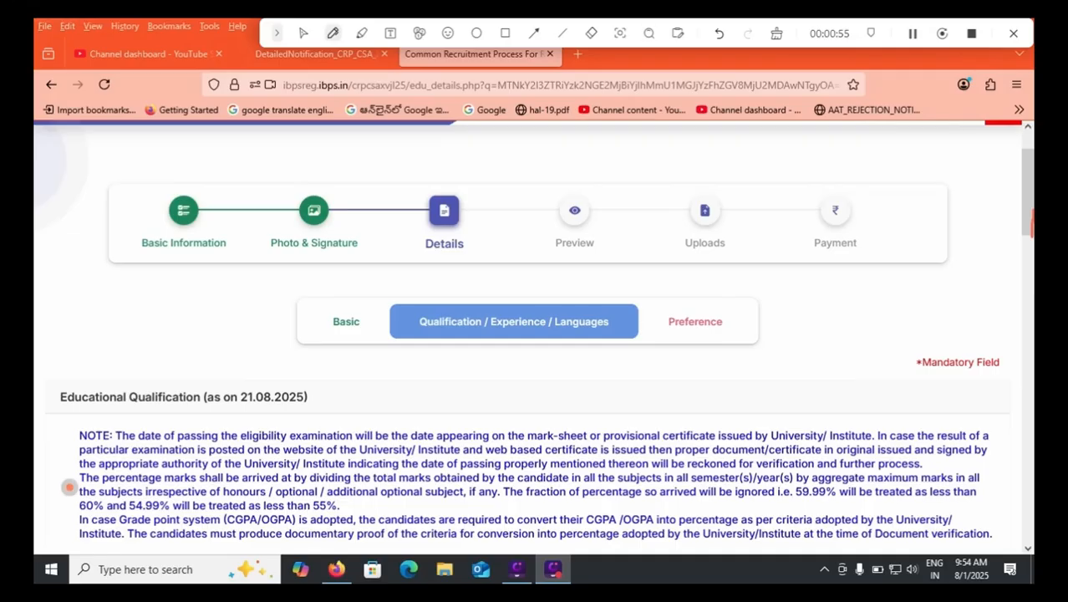
{"action": "left_click", "coordinate": [777, 33]}
{"action": "left_click", "coordinate": [304, 33]}
In the SSC/SSLC/10th Standard row, enter CBSE as the board and 01/08/2015 as the date of passing.
{"action": "left_click_drag", "start_coordinate": [1028, 201], "coordinate": [1029, 259]}
{"action": "left_click", "coordinate": [271, 361]}
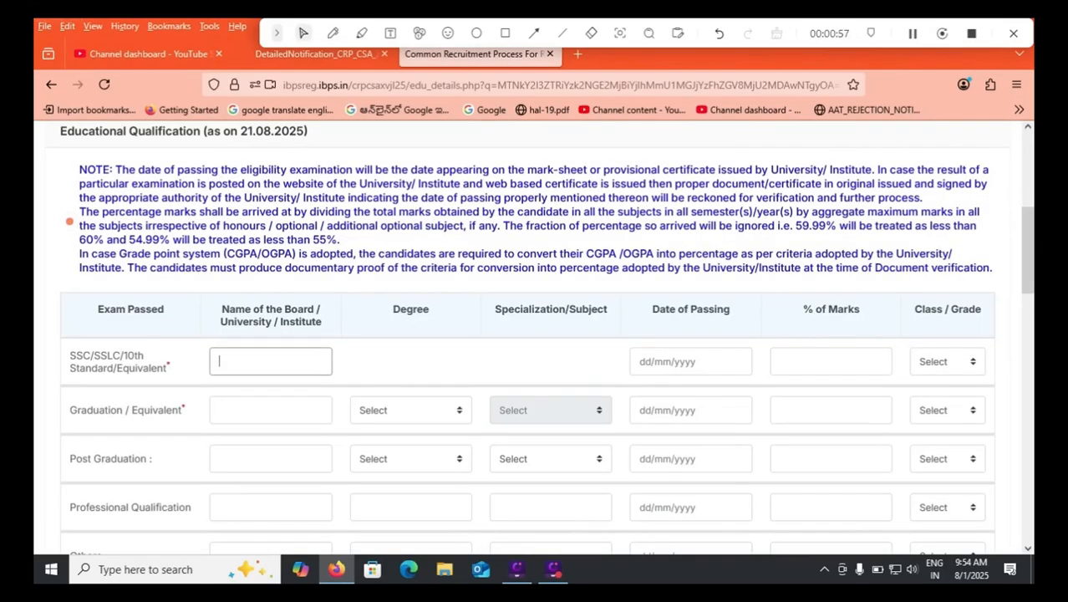
{"action": "type", "text": "CBSE"}
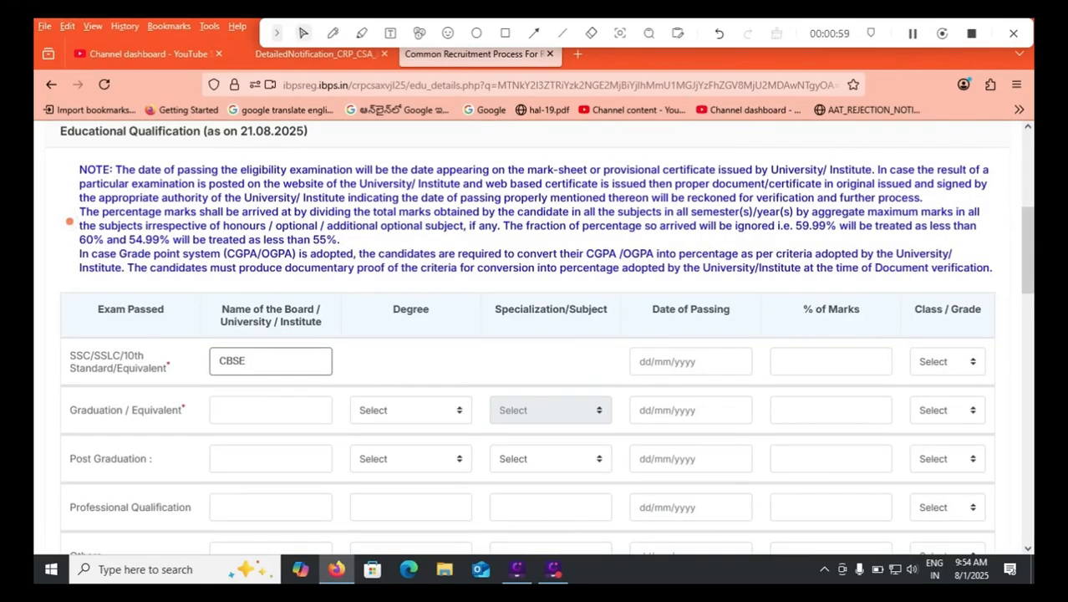
{"action": "key", "text": "Tab"}
{"action": "left_click", "coordinate": [761, 177]}
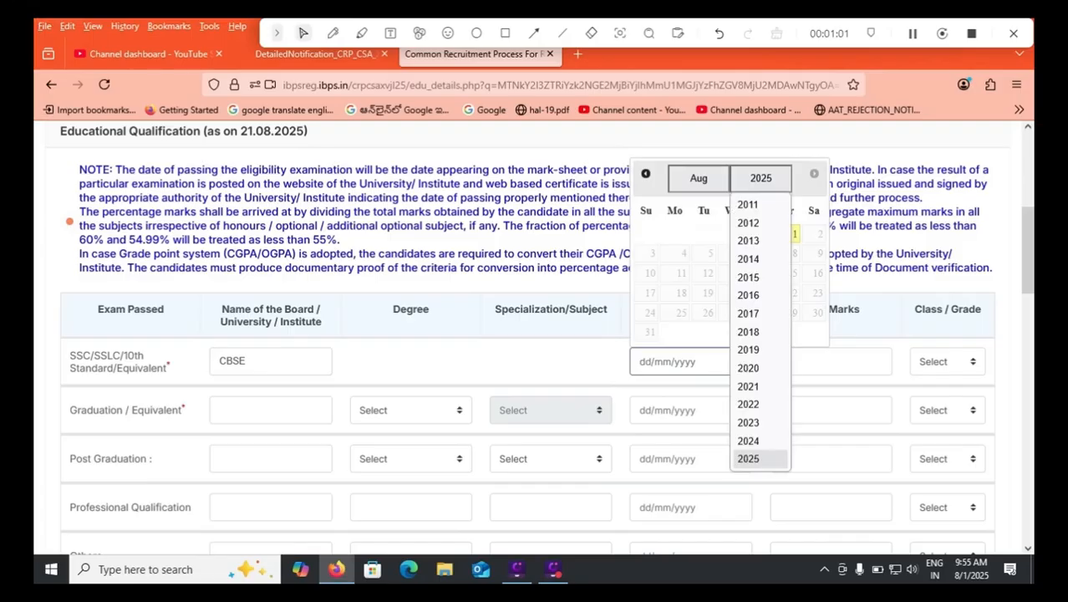
{"action": "left_click", "coordinate": [759, 277]}
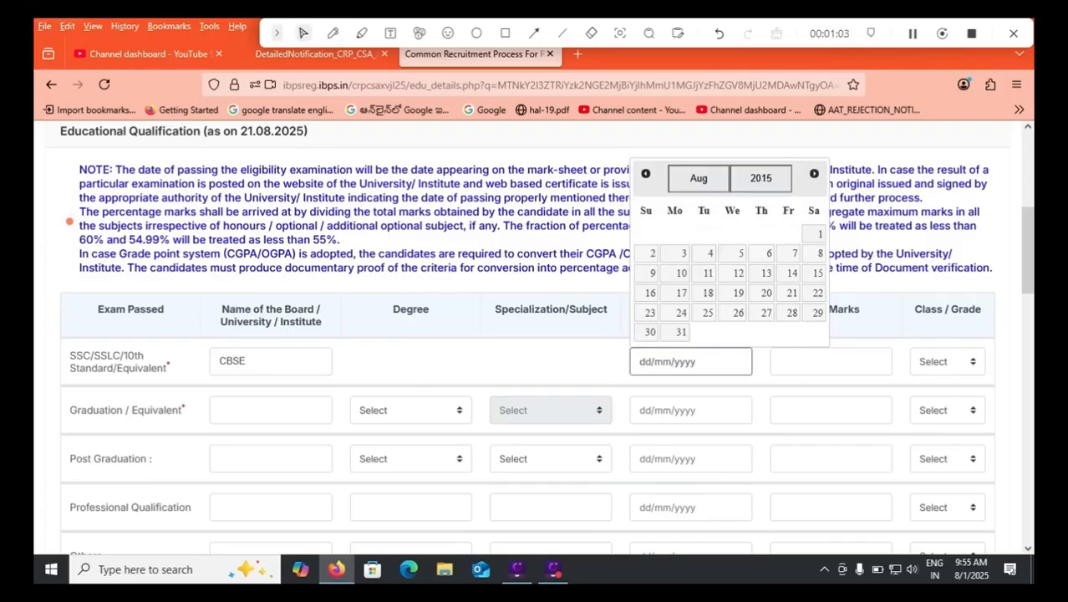
{"action": "left_click", "coordinate": [820, 234]}
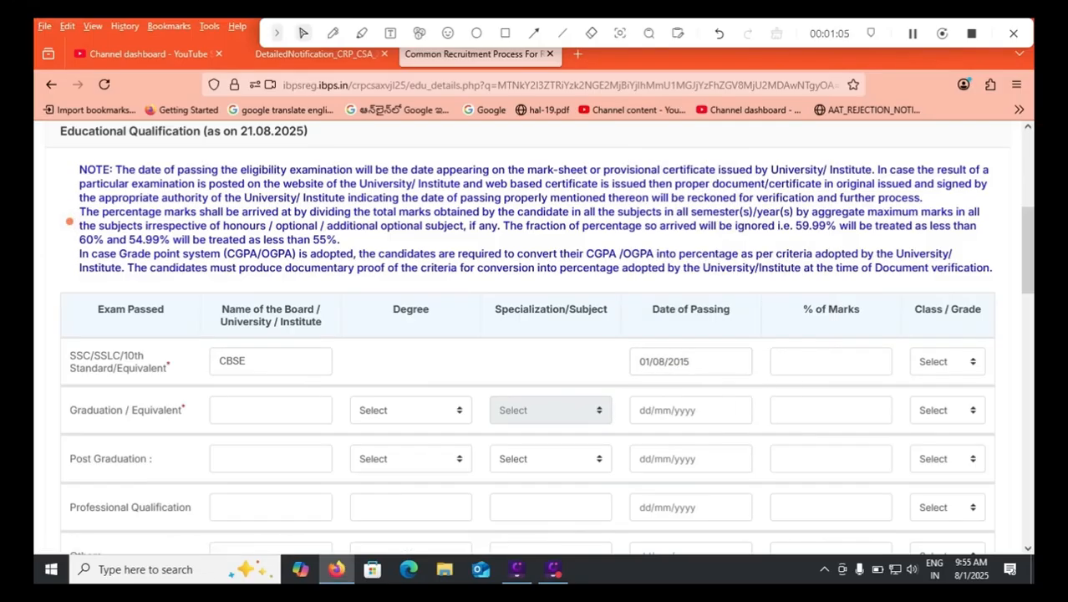
Enter 80.05 as the percentage of marks for the 10th Standard row and set its class to First Class.
{"action": "key", "text": "Tab"}
{"action": "type", "text": "80.05"}
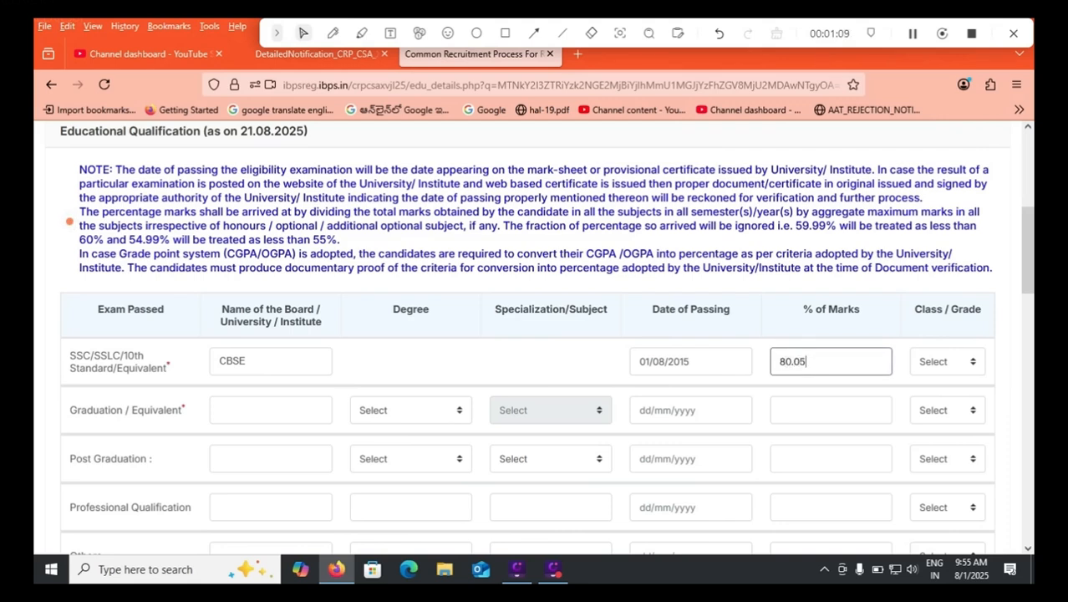
{"action": "key", "text": "Tab"}
{"action": "key", "text": "alt+Down"}
{"action": "key", "text": "Down"}
{"action": "key", "text": "Return"}
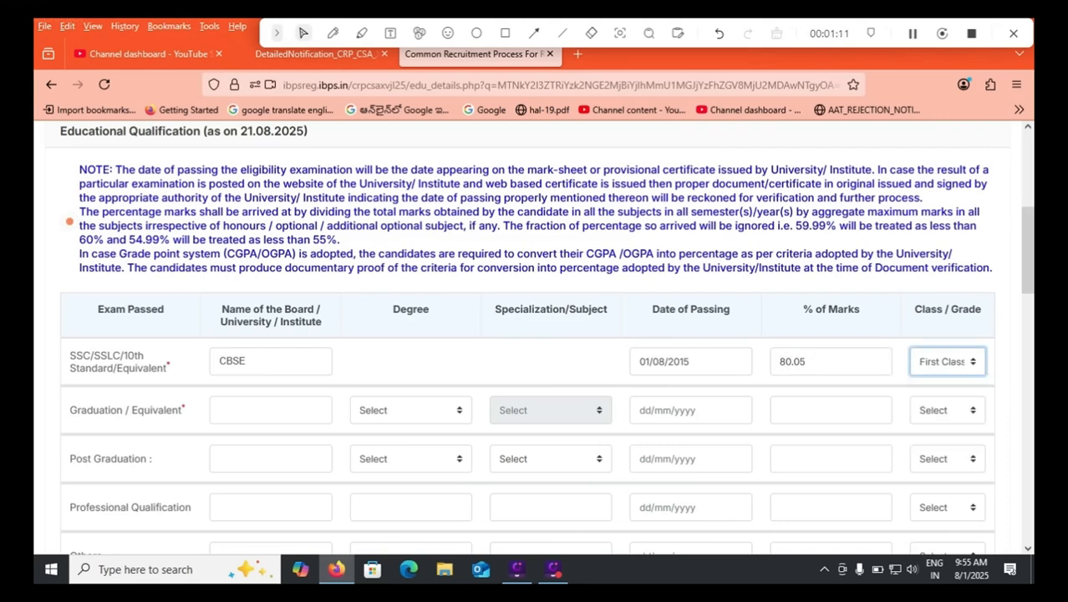
Enter NAGARJUNA UNIVERSITY as the university in the Graduation / Equivalent row.
{"action": "key", "text": "Tab"}
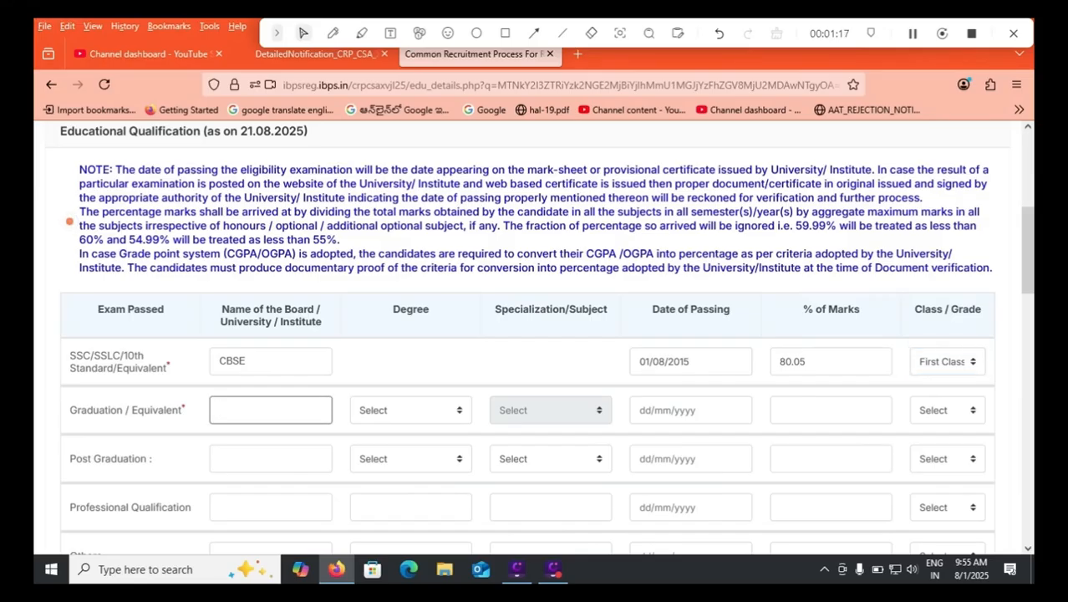
{"action": "type", "text": "NAGARJUNA"}
{"action": "type", "text": " UNIVERSITY"}
{"action": "key", "text": "Tab"}
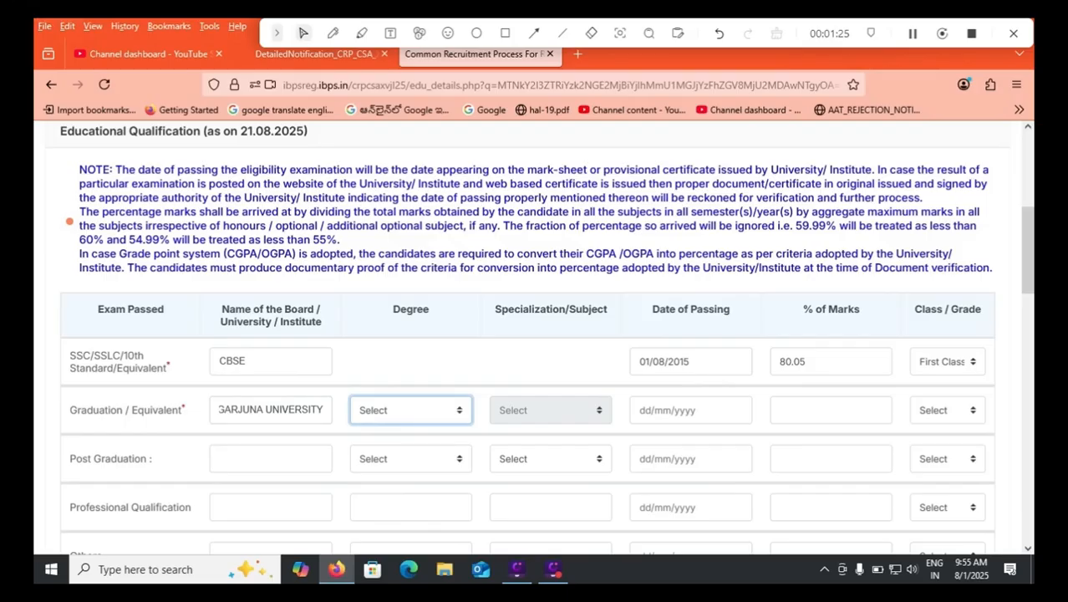
Set the Graduation degree to Engineering (BE)/(B.TECH) and its specialization to Computer Science Engineering.
{"action": "left_click", "coordinate": [411, 410]}
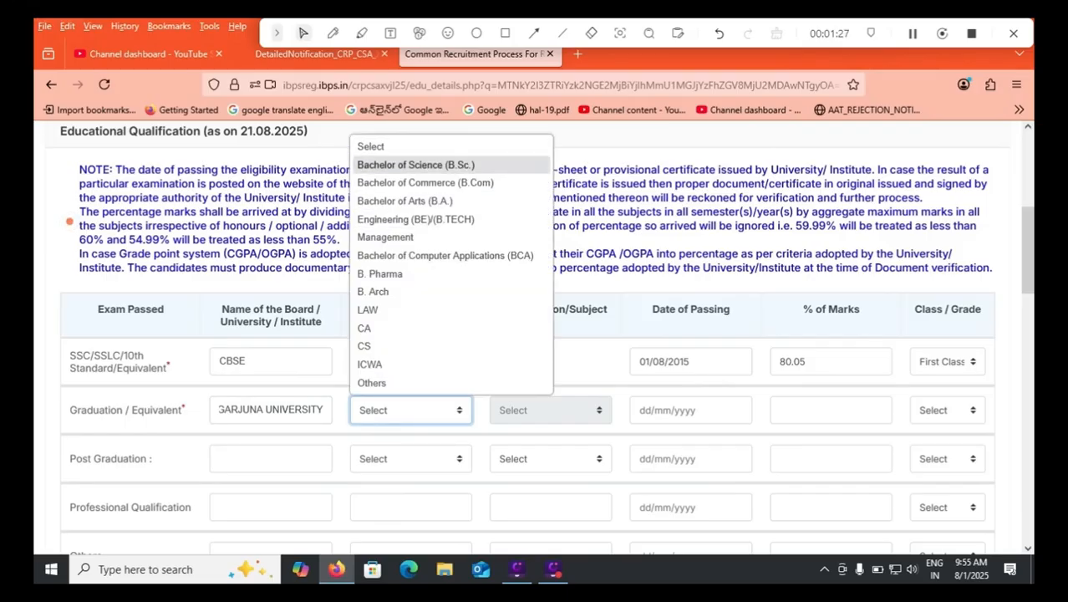
{"action": "key", "text": "Down"}
{"action": "key", "text": "Down"}
{"action": "key", "text": "Down"}
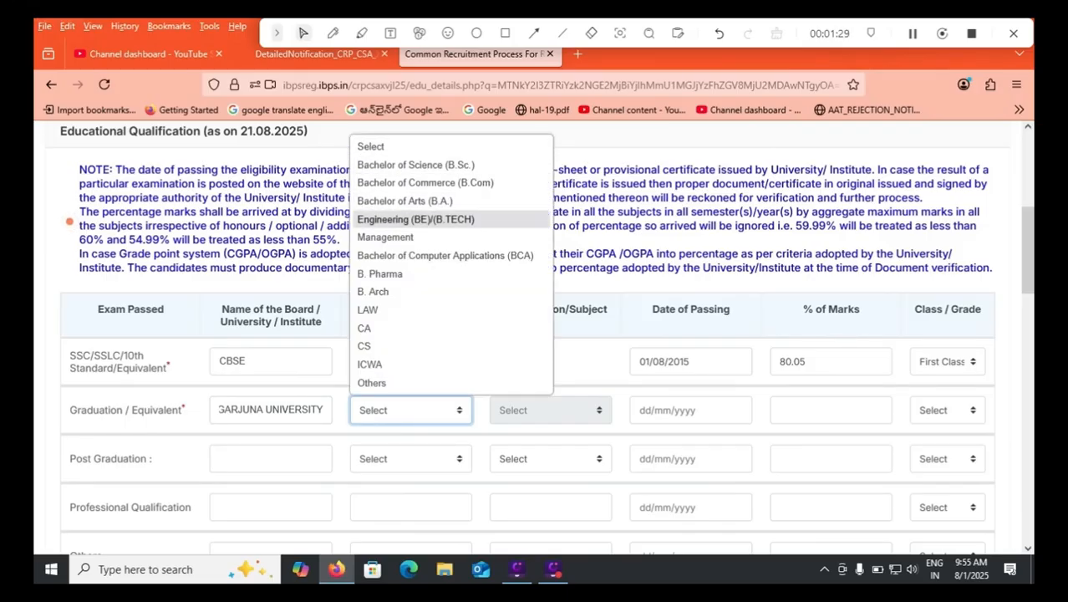
{"action": "key", "text": "Down"}
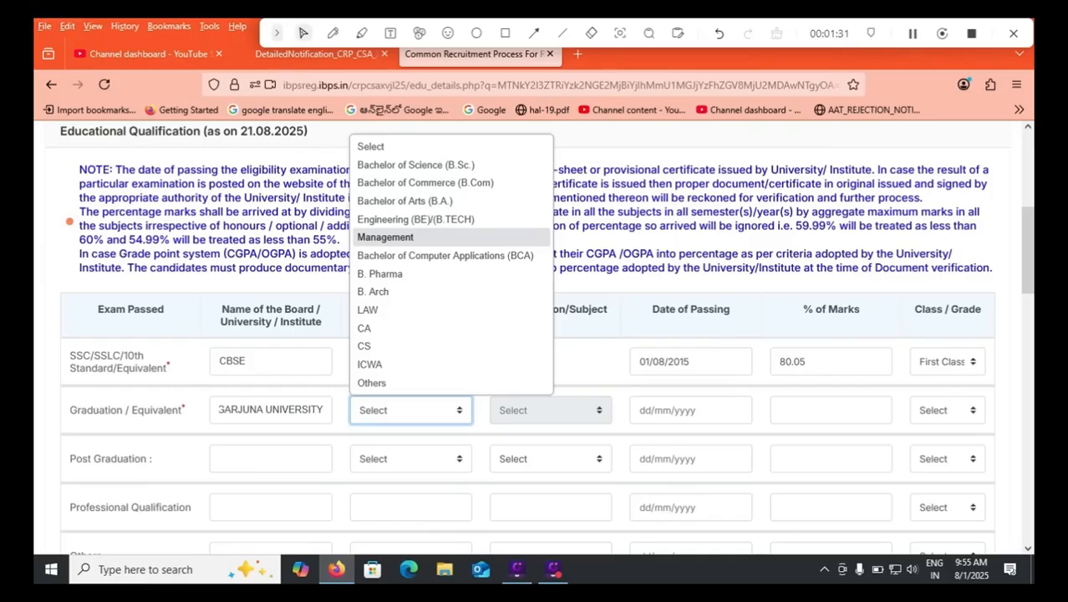
{"action": "key", "text": "Down"}
{"action": "key", "text": "Down"}
{"action": "key", "text": "Down"}
{"action": "key", "text": "Down"}
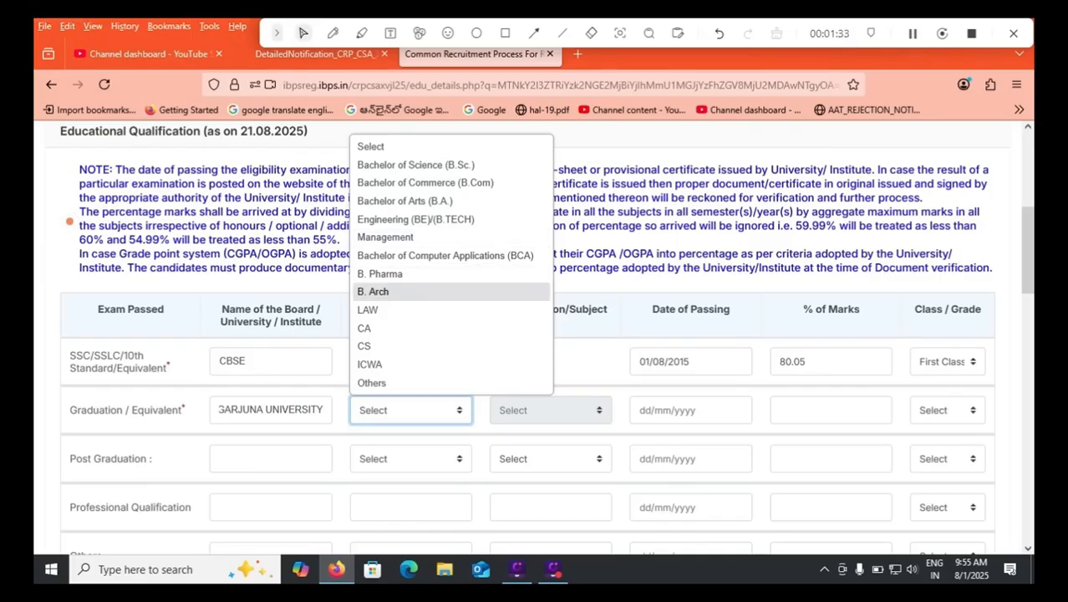
{"action": "key", "text": "Down"}
{"action": "key", "text": "Down"}
{"action": "key", "text": "Down"}
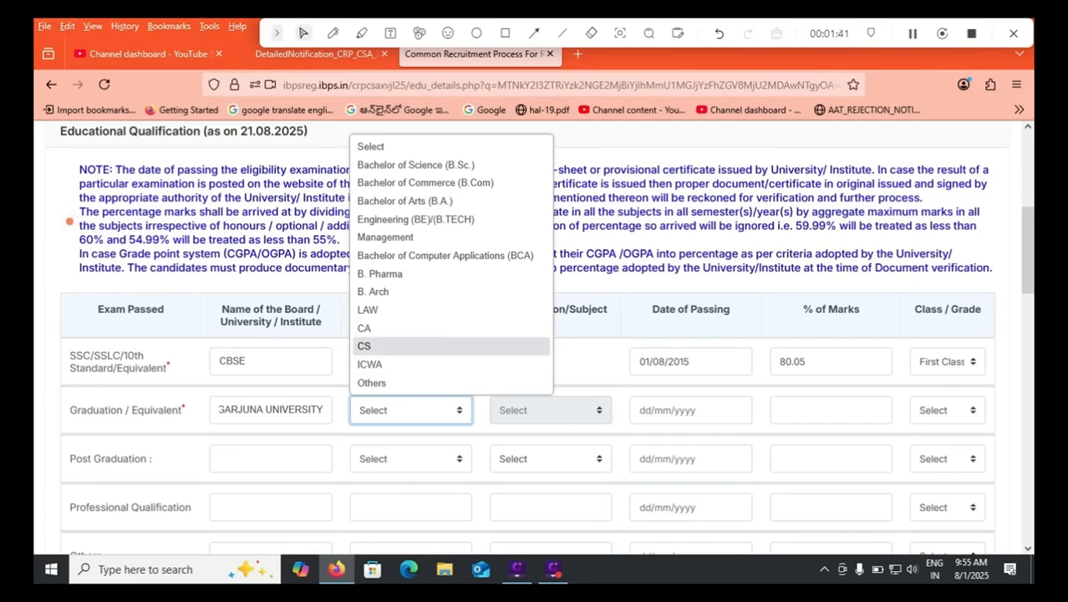
{"action": "left_click", "coordinate": [415, 219]}
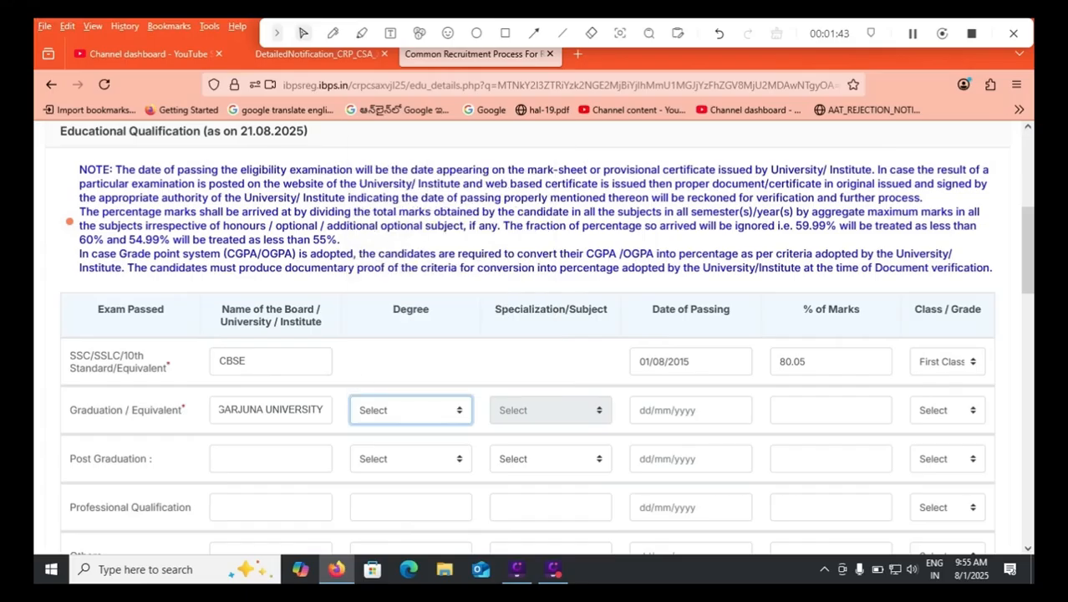
{"action": "left_click", "coordinate": [551, 411]}
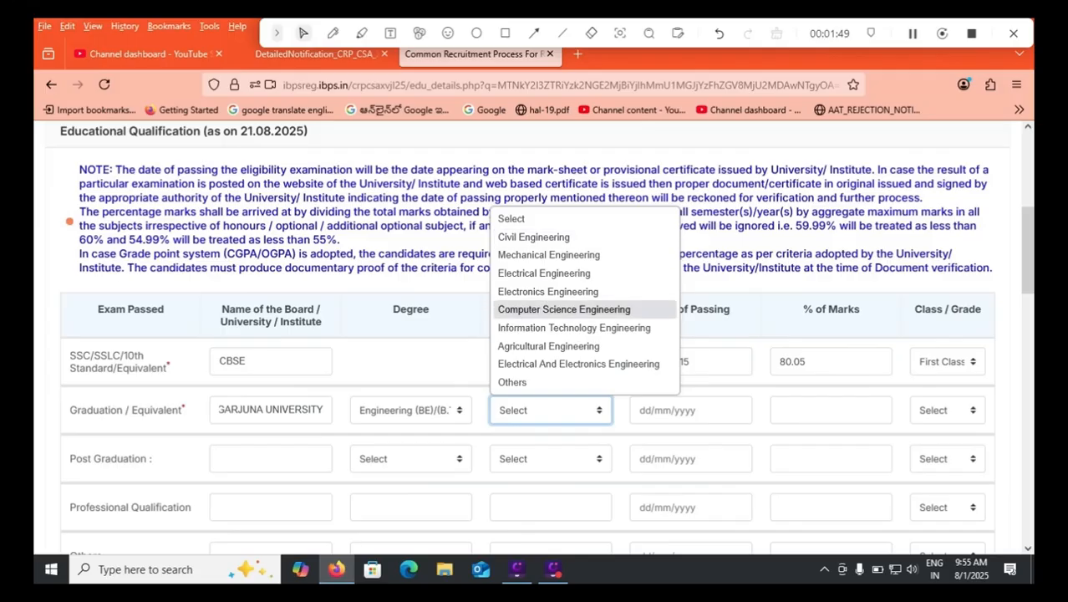
{"action": "left_click", "coordinate": [564, 309]}
Switch the Graduation degree to Bachelor of Commerce (B.Com) and view its specialization options.
{"action": "left_click", "coordinate": [410, 409]}
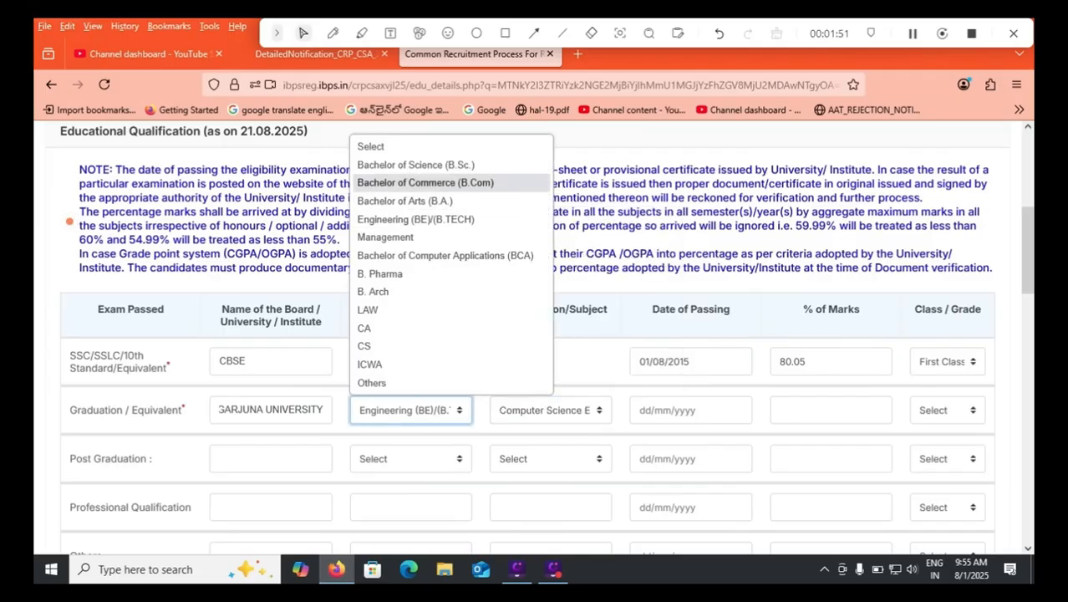
{"action": "left_click", "coordinate": [425, 182]}
{"action": "left_click", "coordinate": [551, 410]}
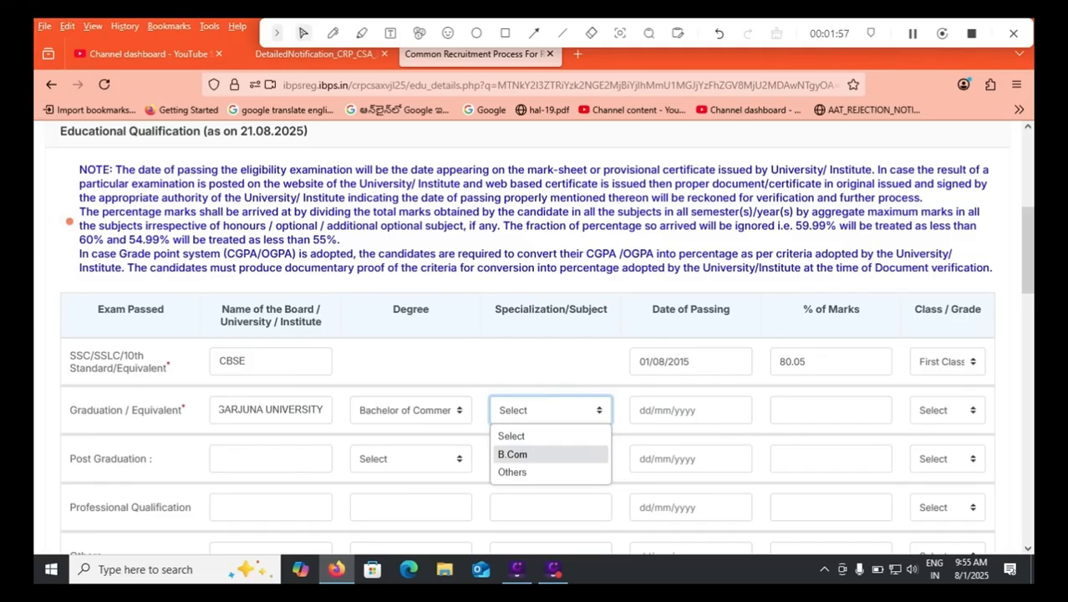
{"action": "left_click", "coordinate": [418, 411]}
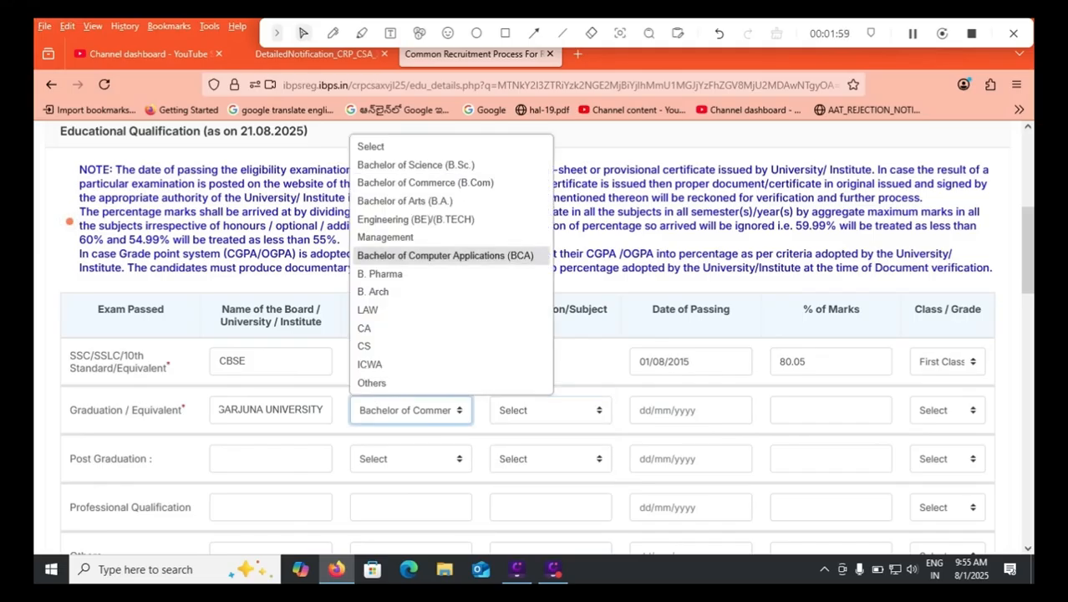
Change the Graduation degree back to Engineering (BE)/(B.TECH) and select Computer Science Engineering as the specialization again.
{"action": "left_click", "coordinate": [417, 219]}
{"action": "left_click", "coordinate": [550, 410]}
{"action": "key", "text": "Down"}
{"action": "key", "text": "Down"}
{"action": "key", "text": "Return"}
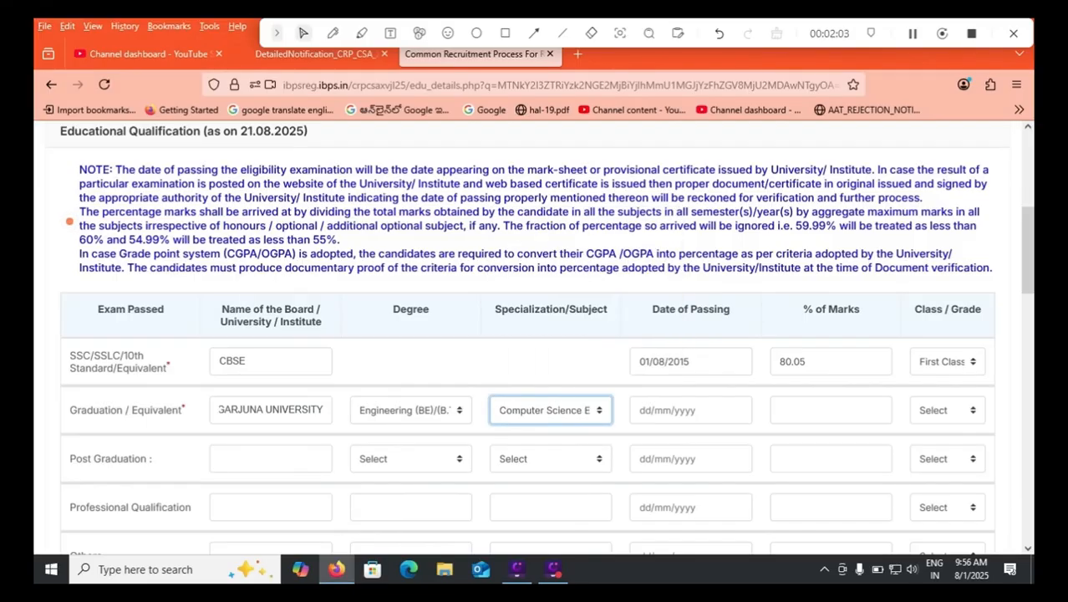
Set the date of passing in the Graduation / Equivalent row to 05/05/2022.
{"action": "left_click", "coordinate": [691, 411]}
{"action": "left_click", "coordinate": [761, 227]}
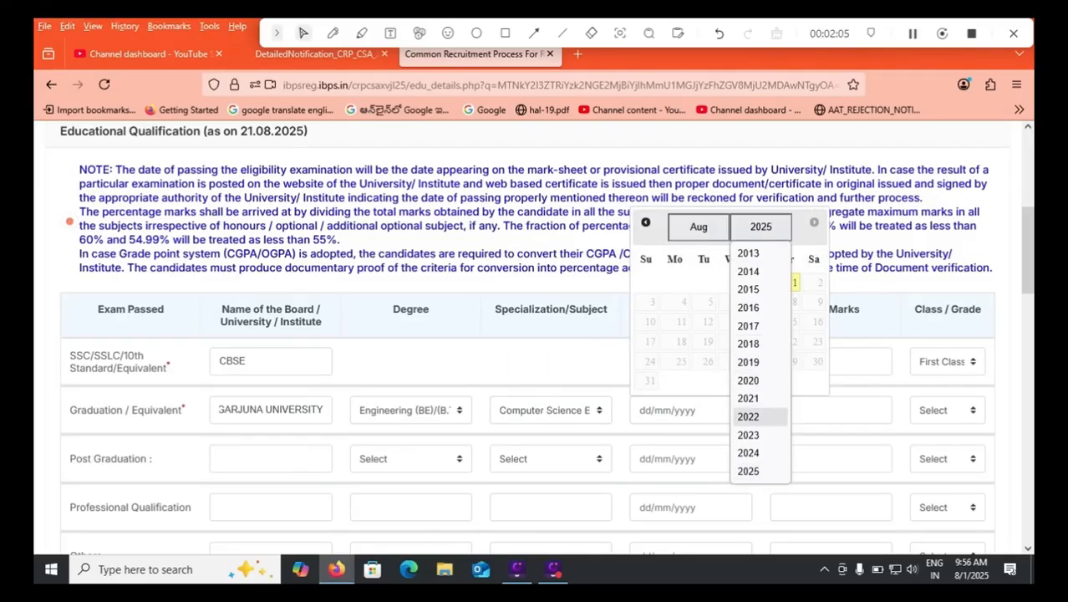
{"action": "left_click", "coordinate": [749, 416]}
{"action": "left_click", "coordinate": [699, 228]}
{"action": "left_click", "coordinate": [687, 326]}
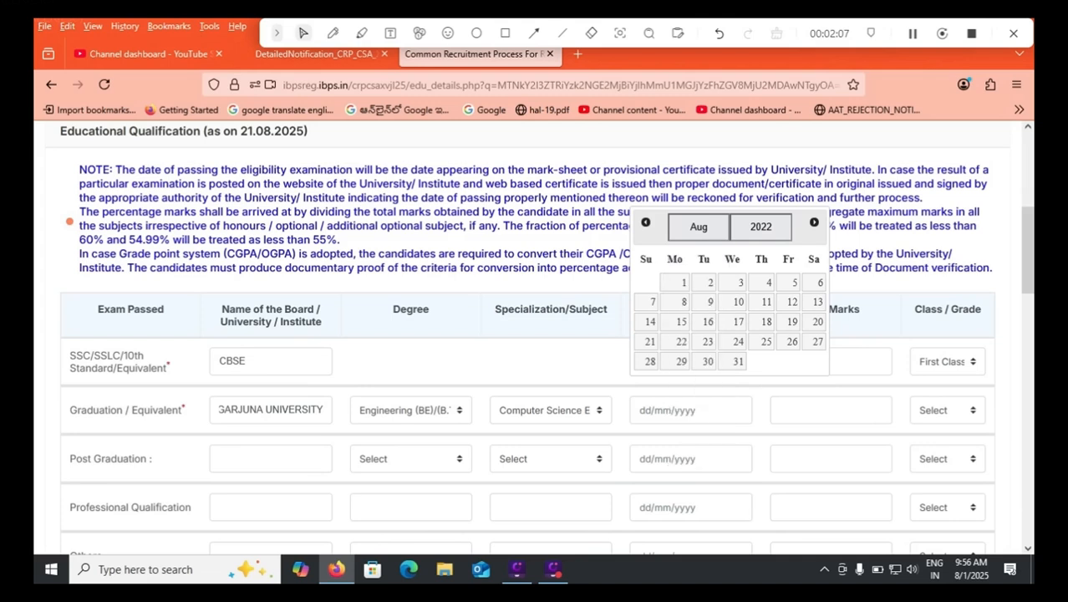
{"action": "left_click", "coordinate": [762, 282]}
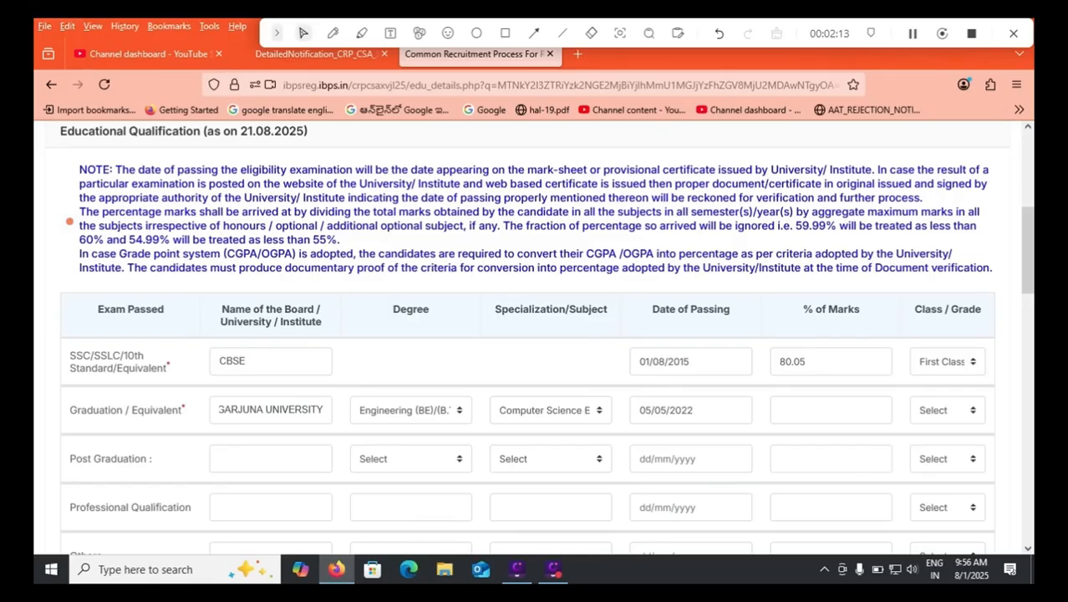
Enter 75.15 as the Graduation percentage of marks and set its class to First Class, acknowledging the percentage notice.
{"action": "left_click", "coordinate": [832, 410]}
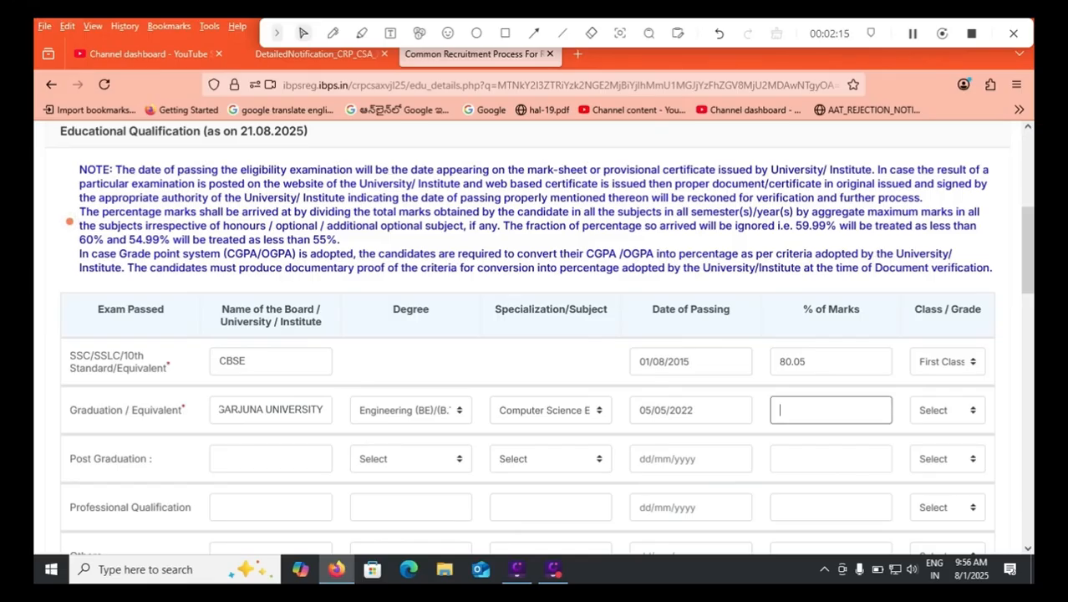
{"action": "type", "text": "75.15"}
{"action": "left_click", "coordinate": [948, 409]}
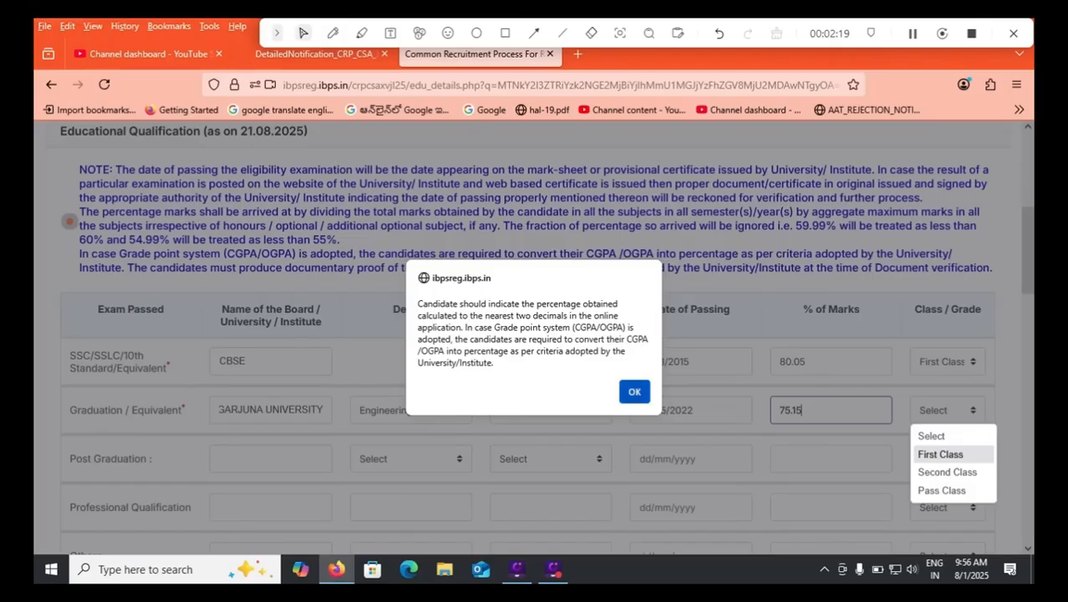
{"action": "left_click", "coordinate": [635, 391]}
{"action": "left_click", "coordinate": [948, 409]}
{"action": "left_click", "coordinate": [940, 454]}
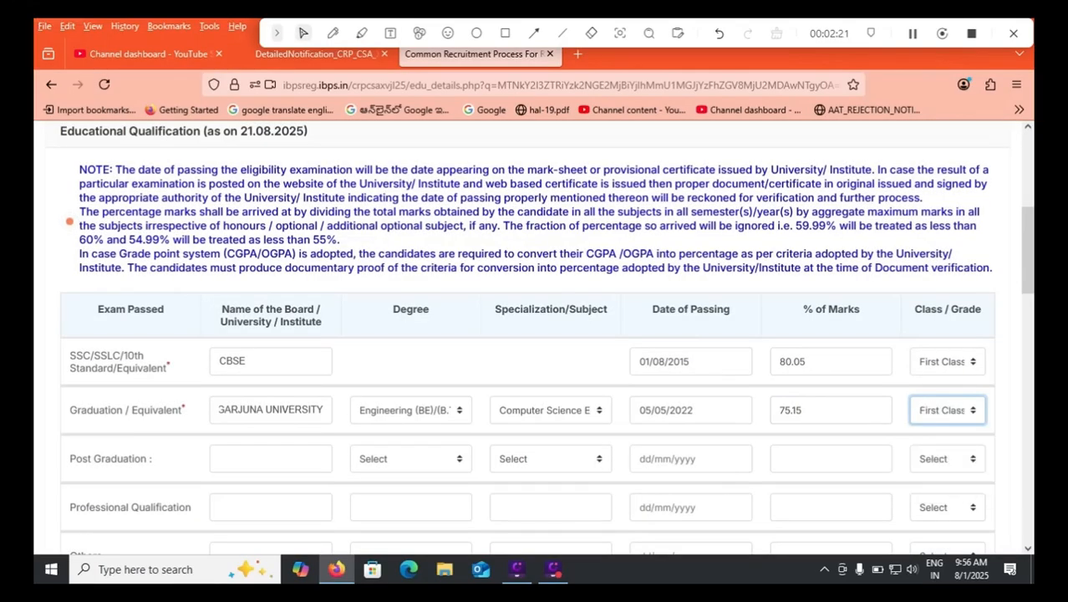
Answer Yes to working knowledge of computer systems and choose Studied in High School/College/Institute with Computer as a Subject.
{"action": "scroll", "coordinate": [70, 220], "scroll_direction": "down", "scroll_amount": 3}
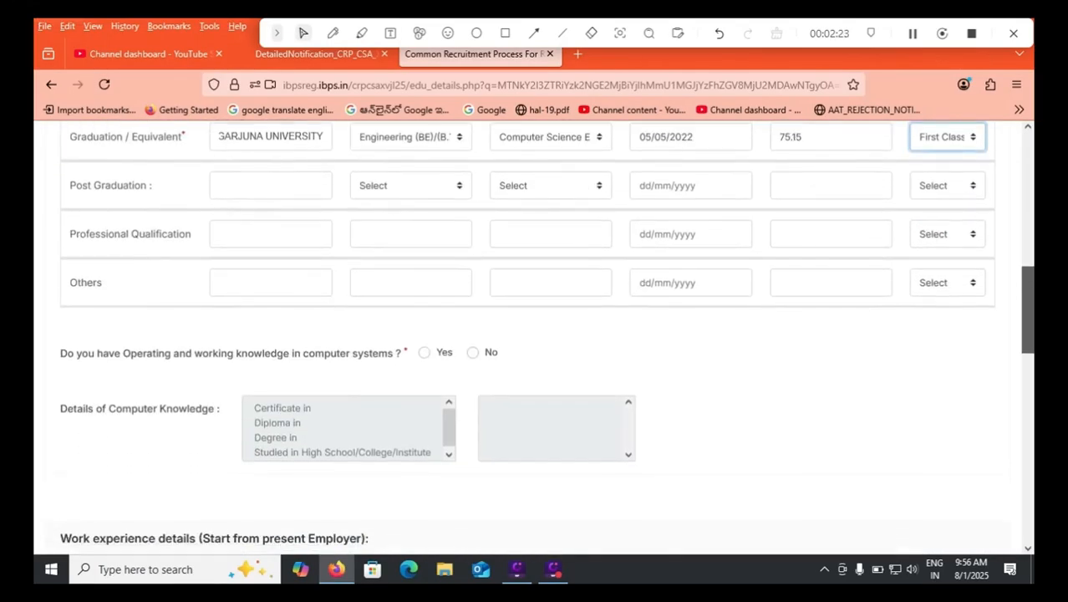
{"action": "scroll", "coordinate": [535, 335], "scroll_direction": "down", "scroll_amount": 1}
{"action": "left_click", "coordinate": [425, 272]}
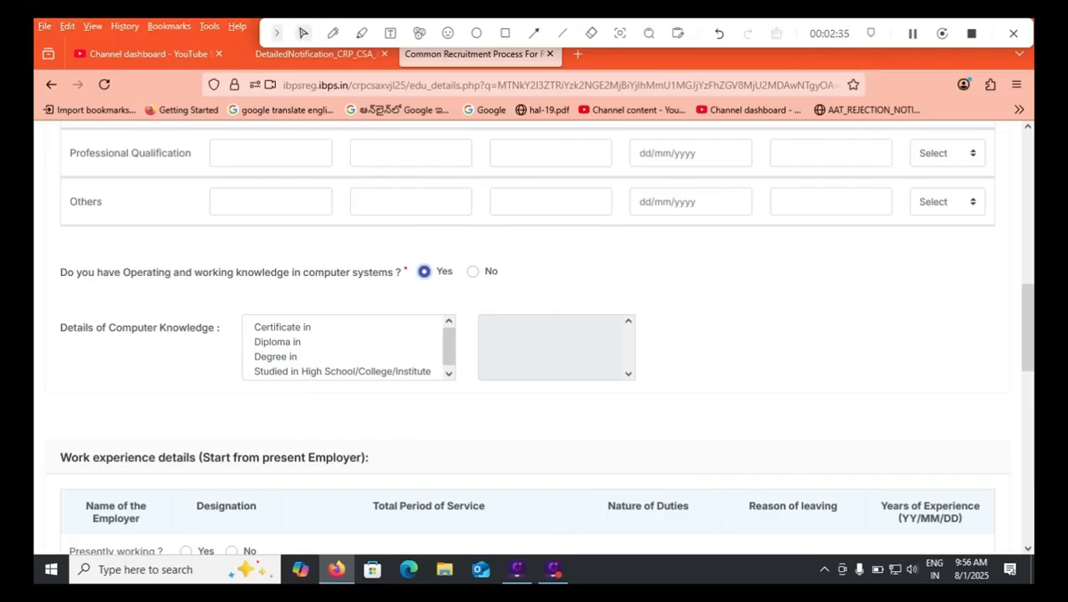
{"action": "left_click", "coordinate": [343, 371]}
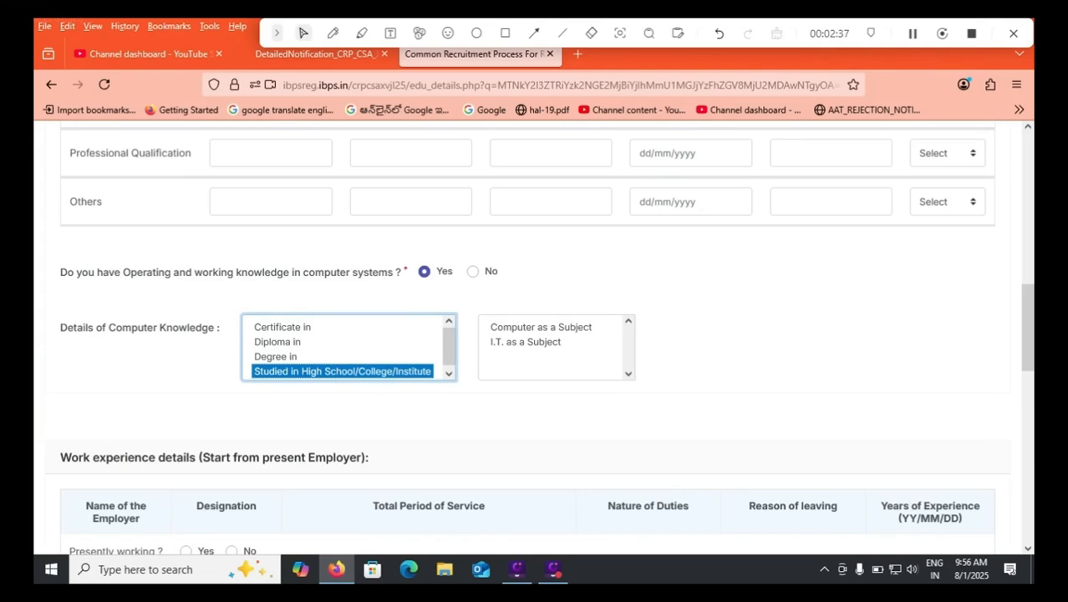
{"action": "left_click", "coordinate": [541, 326]}
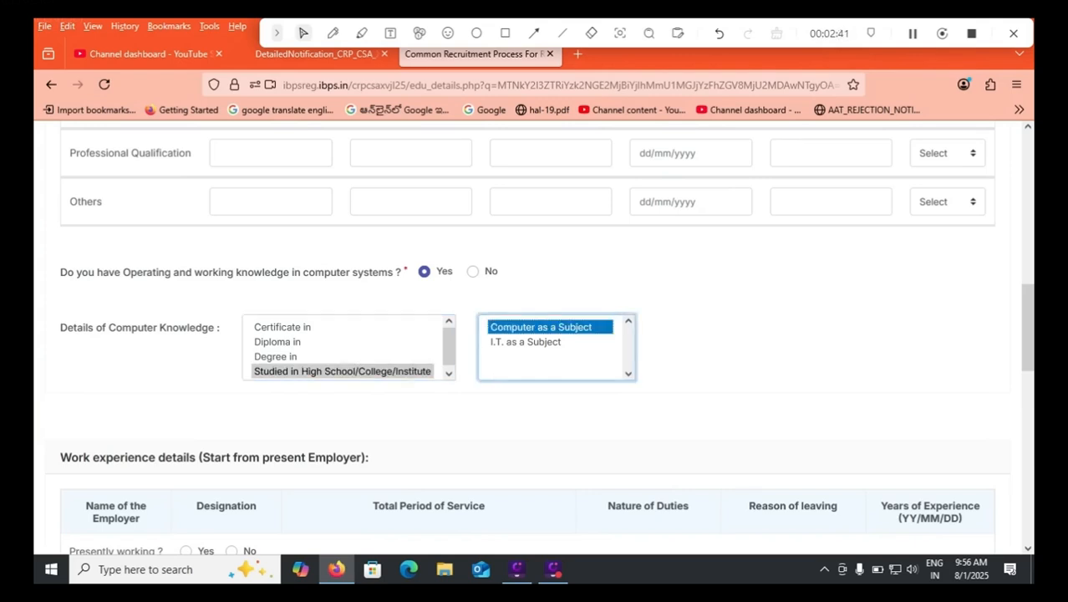
{"action": "key", "text": "Down"}
{"action": "key", "text": "Up"}
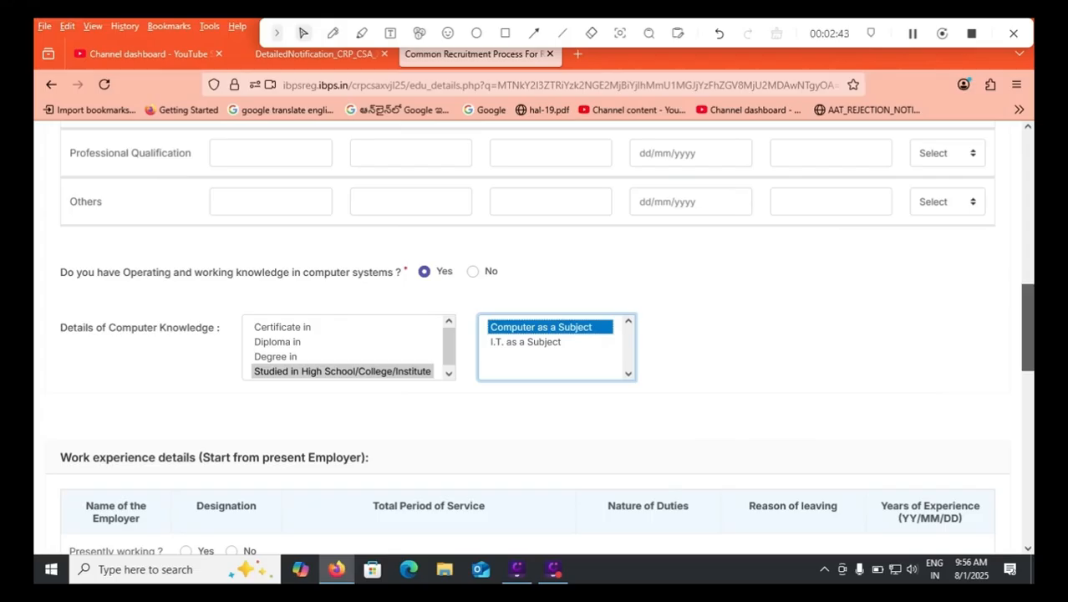
Mark the Work experience details section with two highlighter strokes and clear the markings, leaving the employment fields blank.
{"action": "scroll", "coordinate": [535, 334], "scroll_direction": "down", "scroll_amount": 1}
{"action": "scroll", "coordinate": [535, 334], "scroll_direction": "down", "scroll_amount": 3}
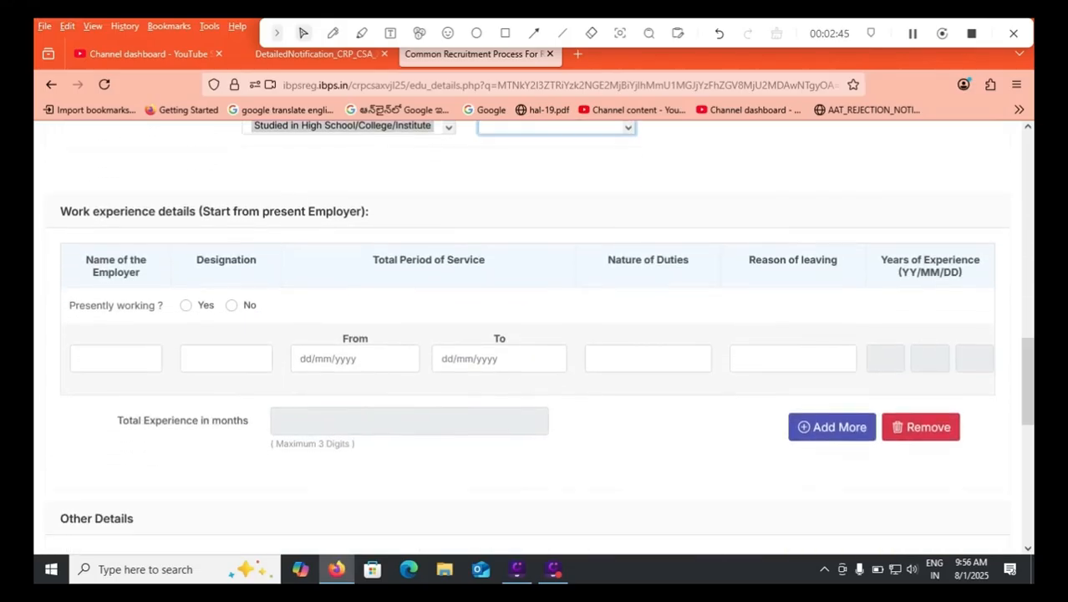
{"action": "left_click", "coordinate": [116, 358]}
{"action": "left_click", "coordinate": [226, 358]}
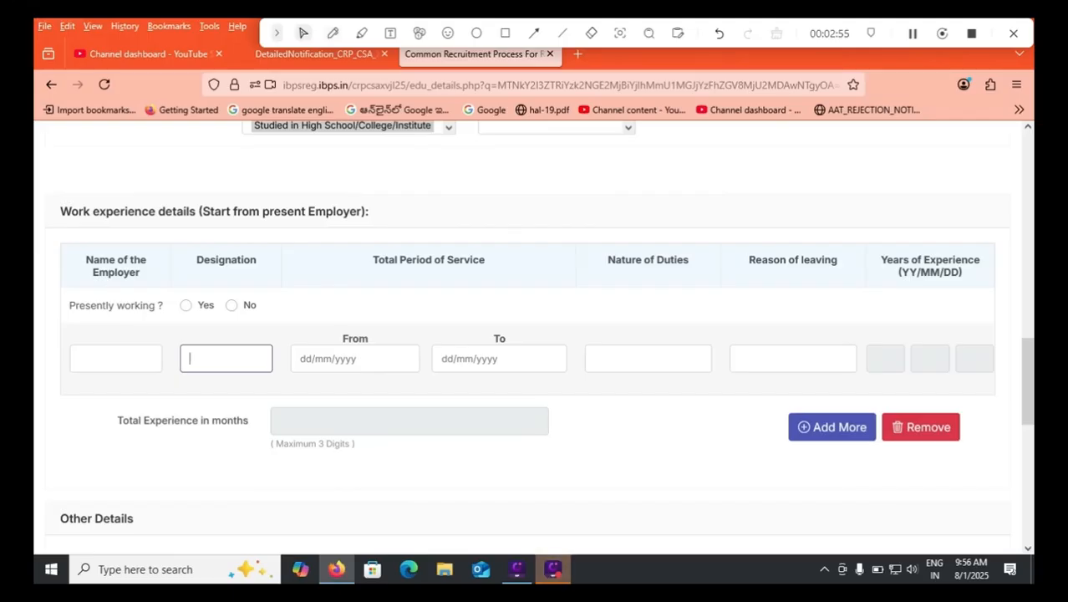
{"action": "left_click", "coordinate": [362, 34]}
{"action": "left_click_drag", "start_coordinate": [147, 388], "coordinate": [327, 260]}
{"action": "left_click_drag", "start_coordinate": [593, 452], "coordinate": [868, 295]}
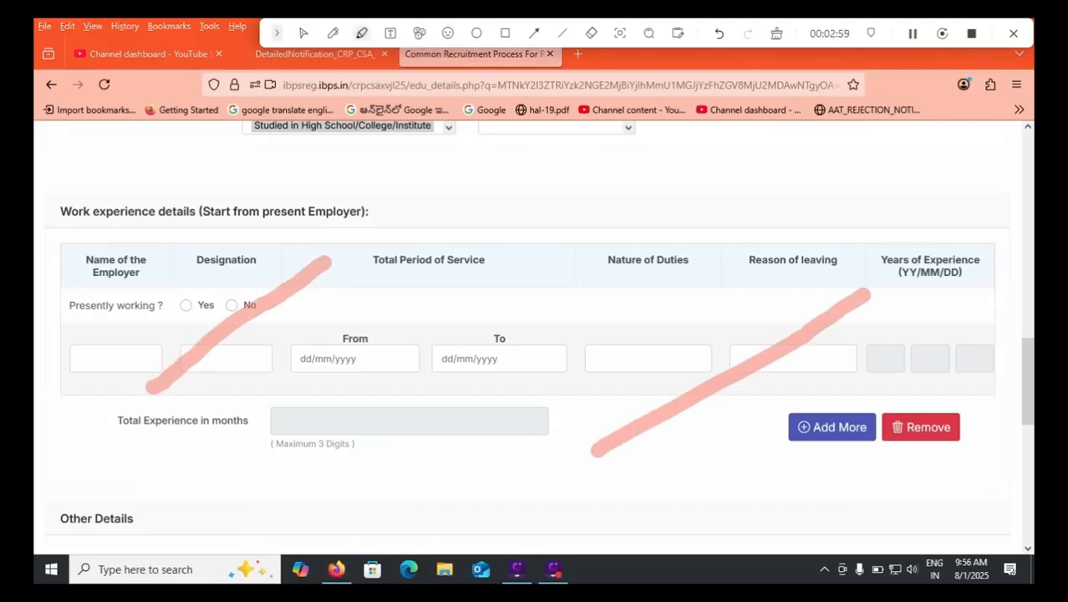
{"action": "left_click", "coordinate": [777, 34]}
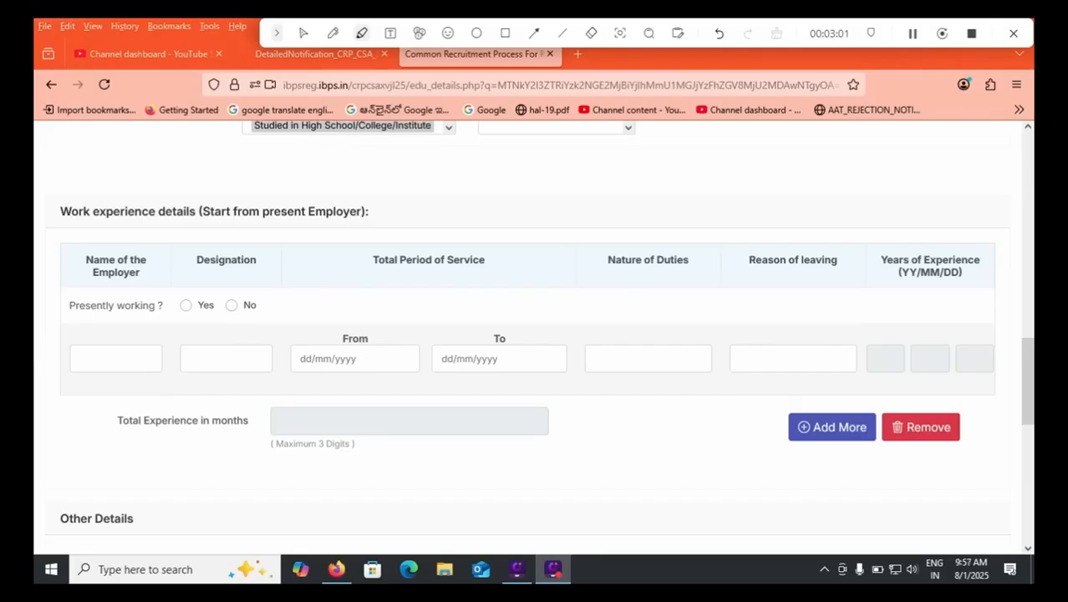
{"action": "left_click", "coordinate": [304, 34]}
In Other Details, answer Yes to online Pre-Exam Training and No to prosecution or conviction by a court.
{"action": "left_click_drag", "start_coordinate": [1028, 380], "coordinate": [1028, 431]}
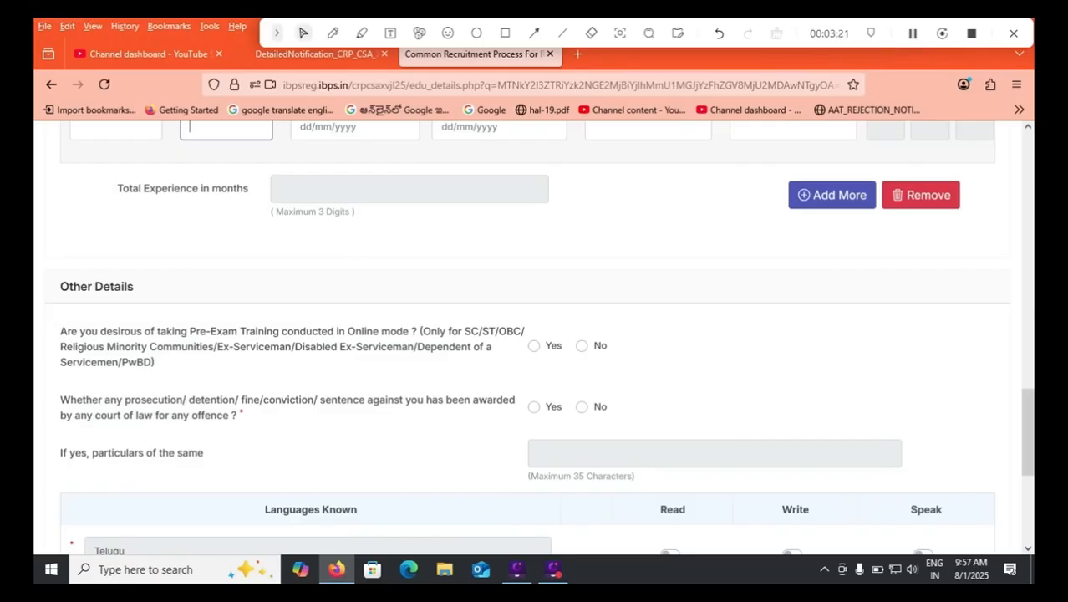
{"action": "left_click", "coordinate": [534, 346]}
{"action": "left_click", "coordinate": [913, 34]}
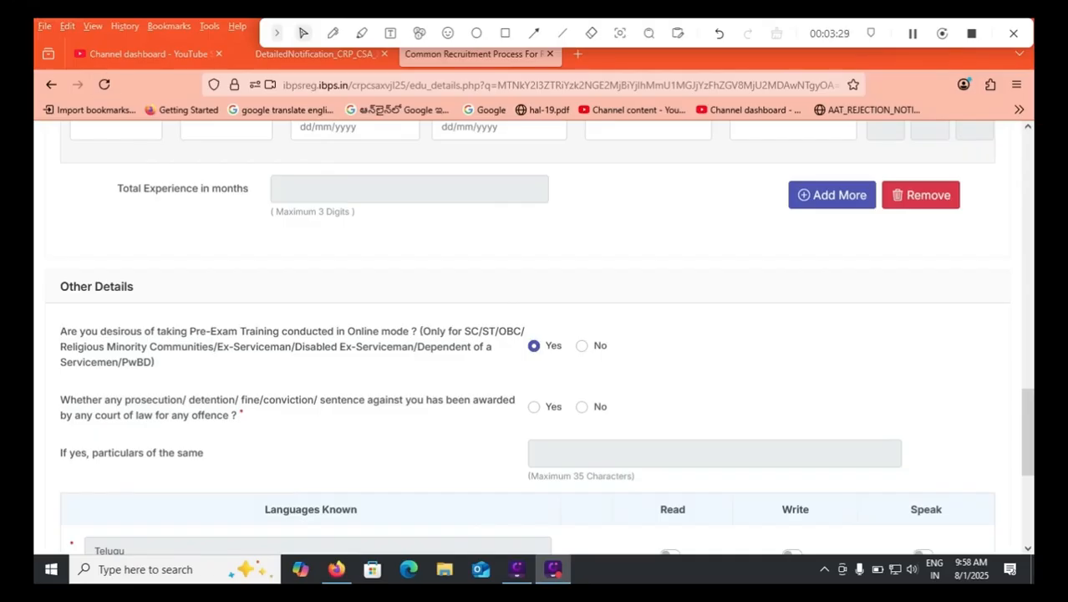
{"action": "left_click", "coordinate": [582, 407]}
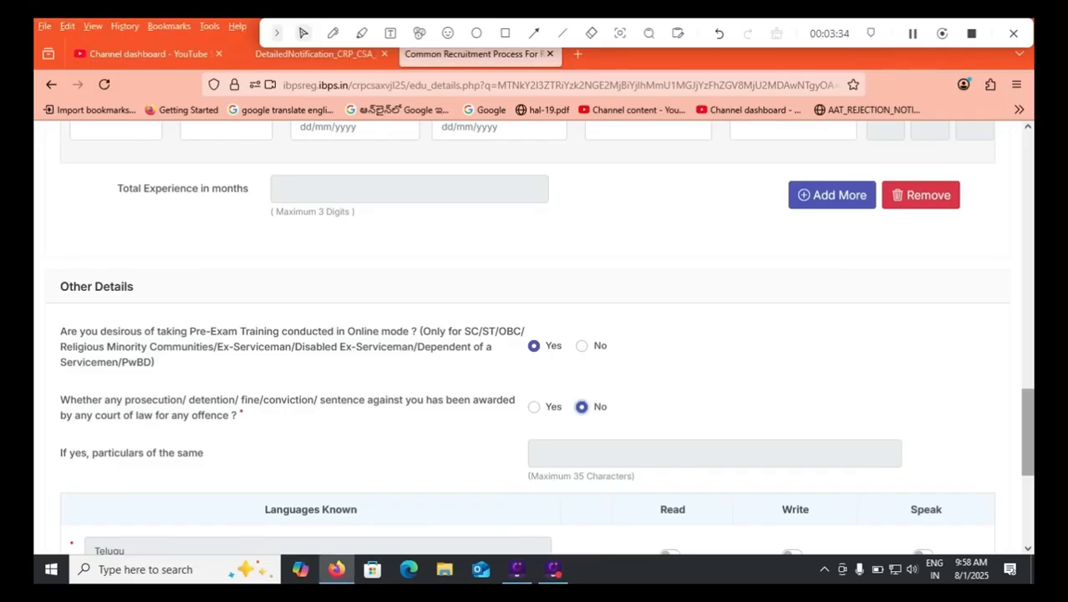
Enable Read, Write and Speak for Telugu in the Languages Known table.
{"action": "scroll", "coordinate": [540, 337], "scroll_direction": "down", "scroll_amount": 3}
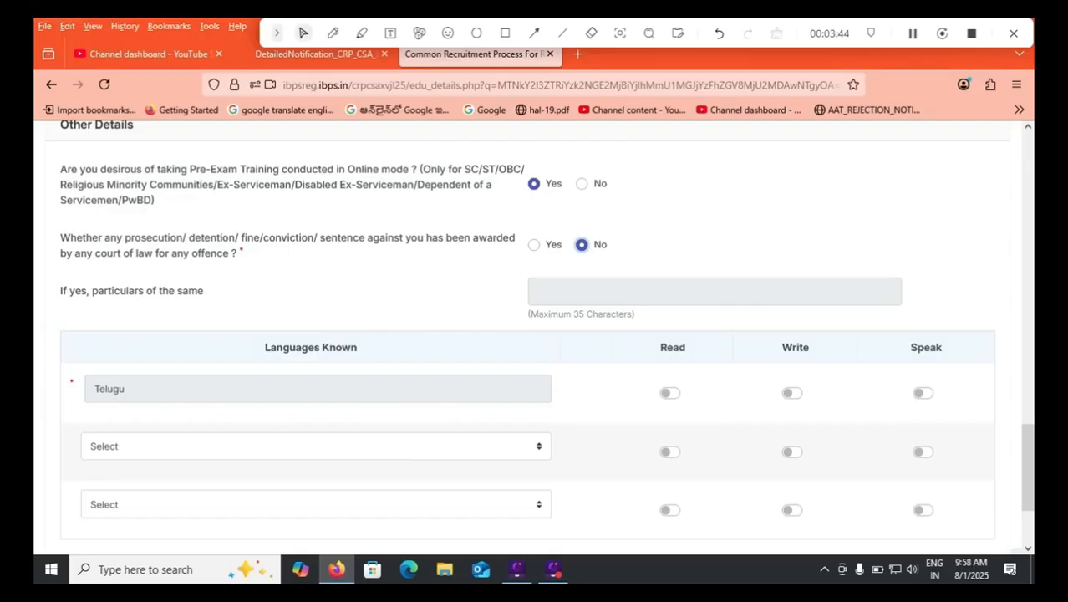
{"action": "left_click", "coordinate": [670, 393]}
{"action": "left_click", "coordinate": [793, 393]}
{"action": "left_click", "coordinate": [923, 393]}
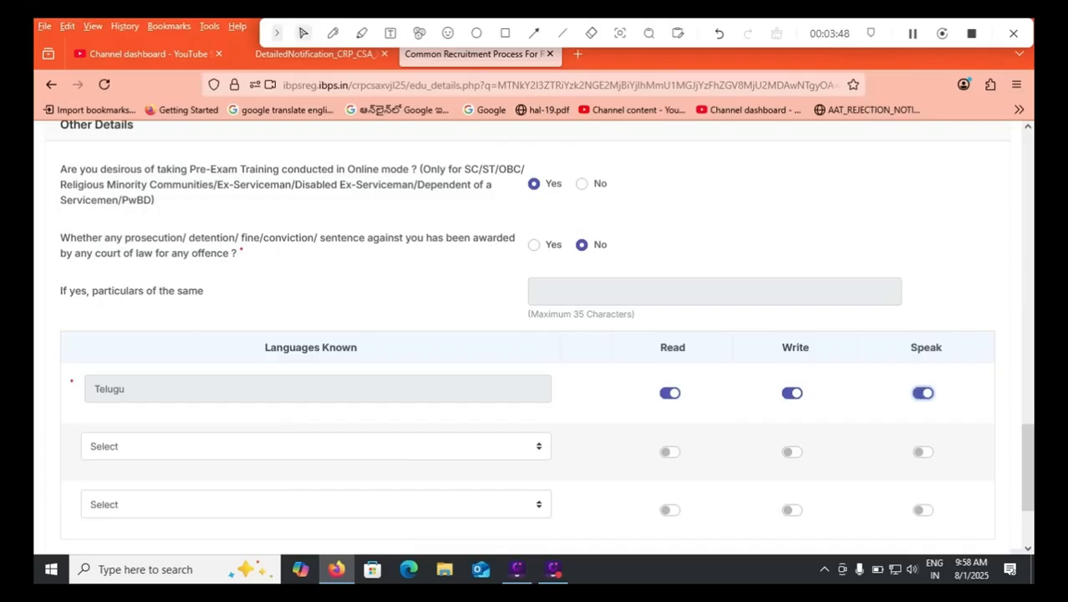
Add English as the second known language with Read, Write and Speak enabled.
{"action": "left_click", "coordinate": [316, 447]}
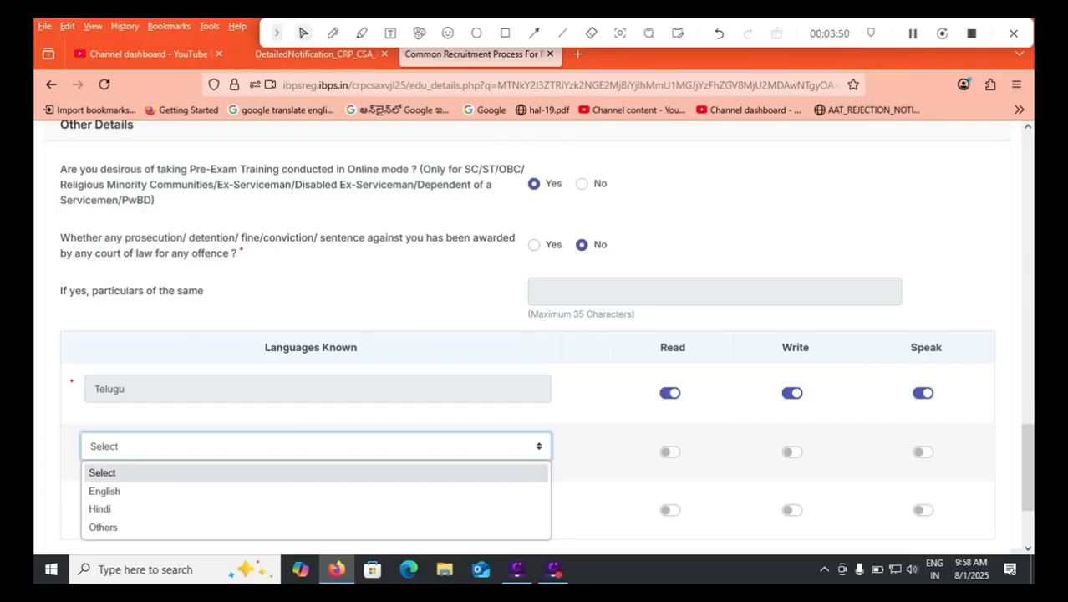
{"action": "left_click", "coordinate": [316, 491]}
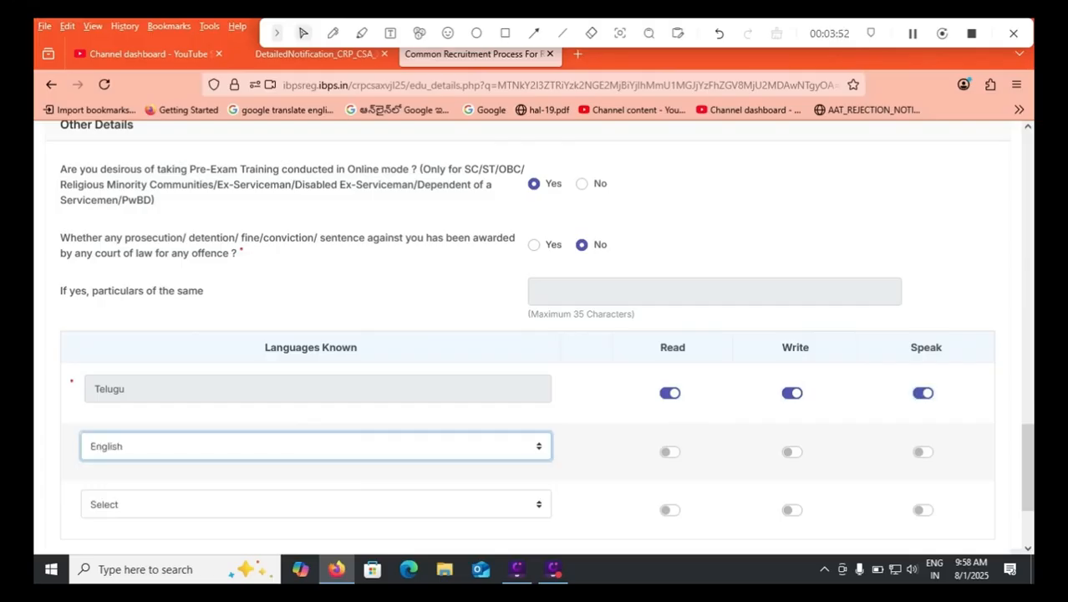
{"action": "left_click", "coordinate": [671, 452]}
{"action": "left_click", "coordinate": [793, 453]}
{"action": "left_click", "coordinate": [923, 452]}
Add Hindi as the third known language with only Read and Speak enabled.
{"action": "left_click", "coordinate": [316, 504]}
{"action": "left_click", "coordinate": [316, 457]}
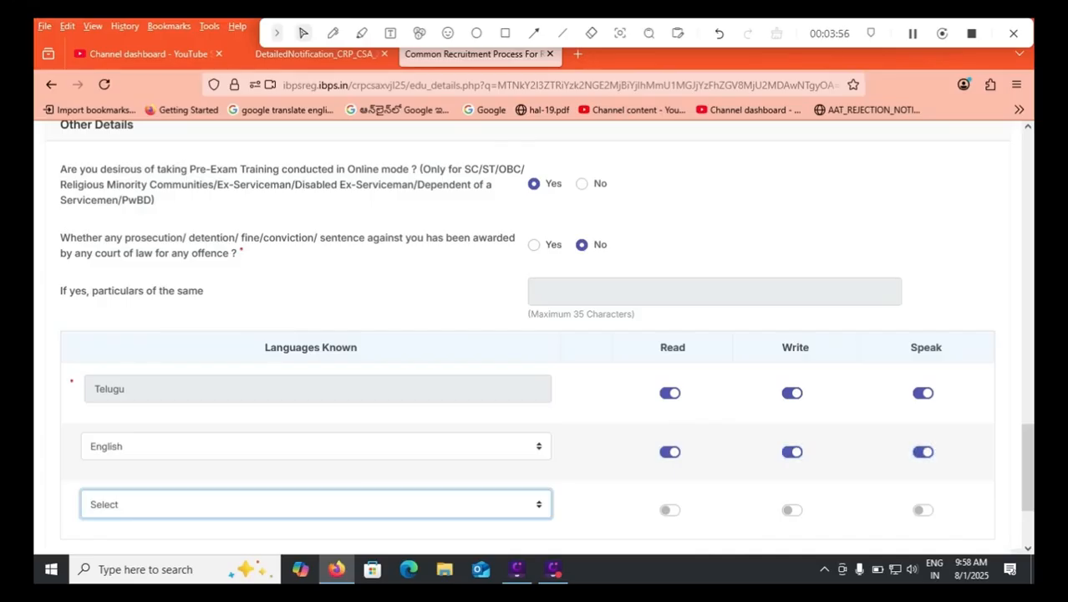
{"action": "left_click", "coordinate": [671, 510]}
{"action": "left_click", "coordinate": [923, 510]}
Validate the qualification, experience and language details, and save them to proceed to the bank preferences.
{"action": "left_click_drag", "start_coordinate": [1028, 468], "coordinate": [1028, 502]}
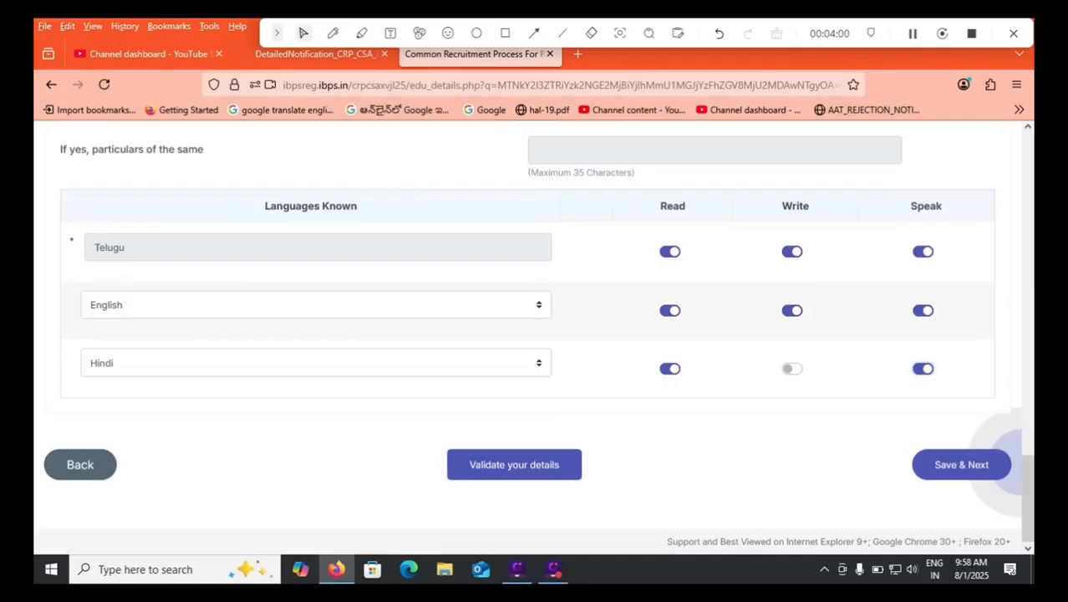
{"action": "left_click", "coordinate": [514, 465]}
{"action": "left_click", "coordinate": [635, 362]}
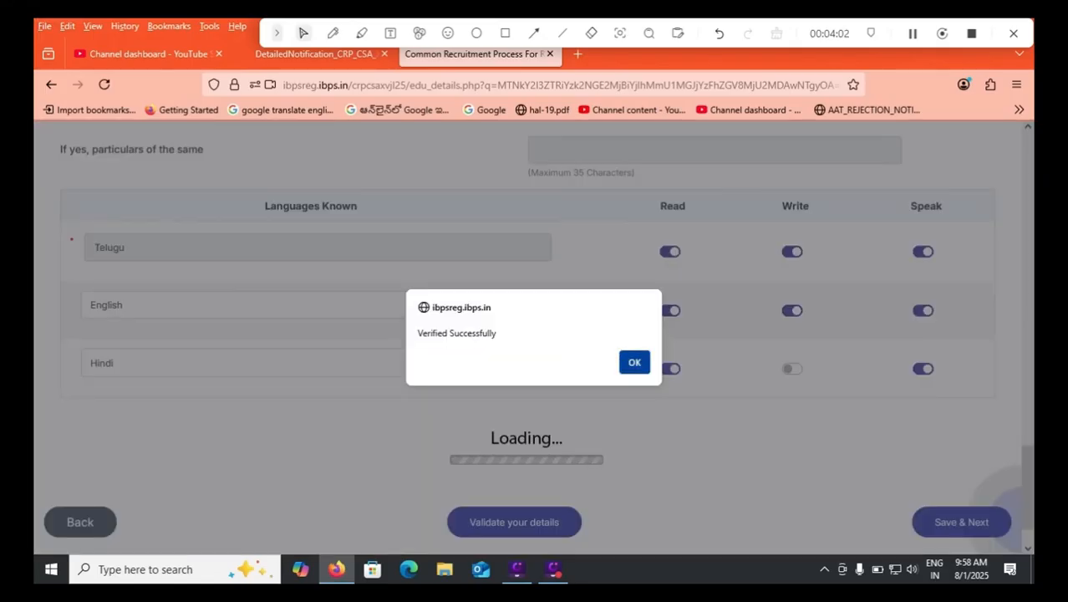
{"action": "left_click", "coordinate": [962, 463]}
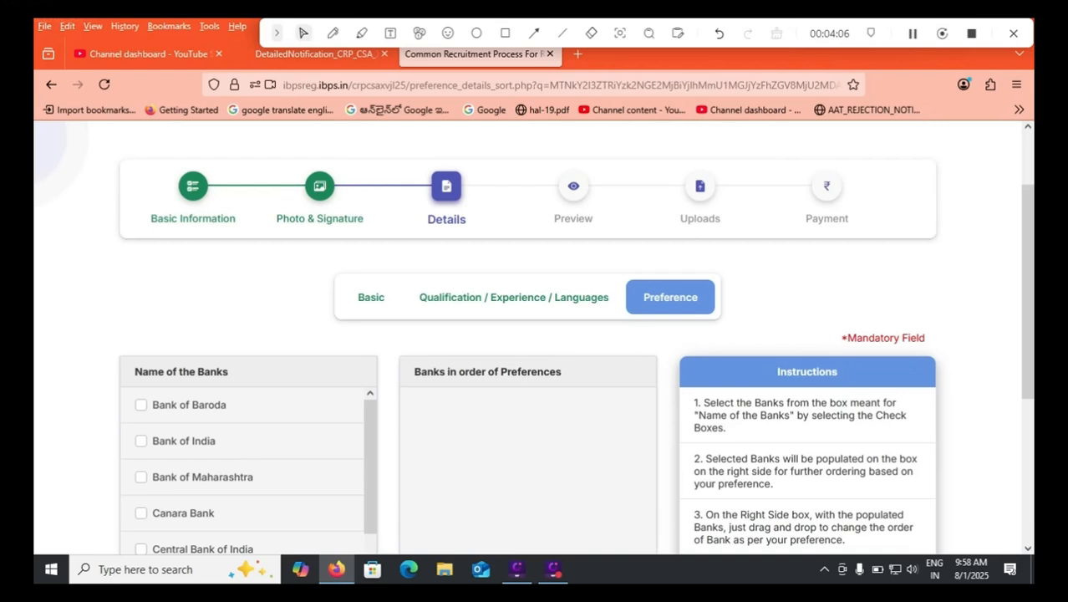
Add Bank of Baroda, Bank of India, Bank of Maharashtra and Canara Bank to the bank preferences, in that order.
{"action": "left_click", "coordinate": [142, 405]}
{"action": "left_click", "coordinate": [141, 441]}
{"action": "left_click", "coordinate": [141, 478]}
{"action": "left_click", "coordinate": [141, 514]}
Add Indian Bank, Central Bank of India, Indian Overseas Bank and Punjab National Bank to the bank preferences.
{"action": "scroll", "coordinate": [248, 472], "scroll_direction": "down", "scroll_amount": 2}
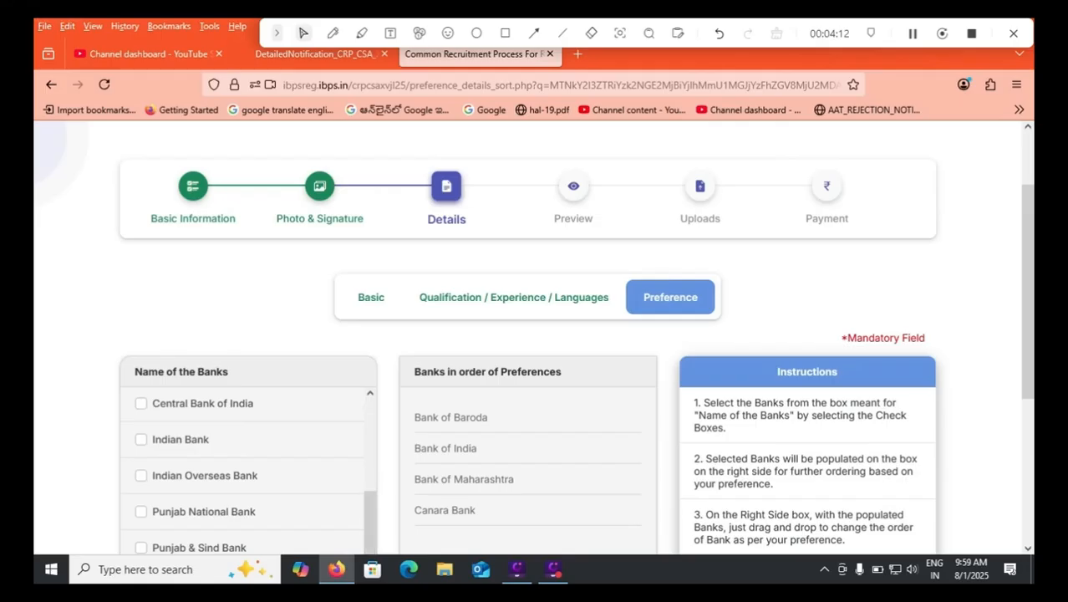
{"action": "left_click", "coordinate": [141, 440]}
{"action": "left_click", "coordinate": [141, 403]}
{"action": "left_click", "coordinate": [141, 476]}
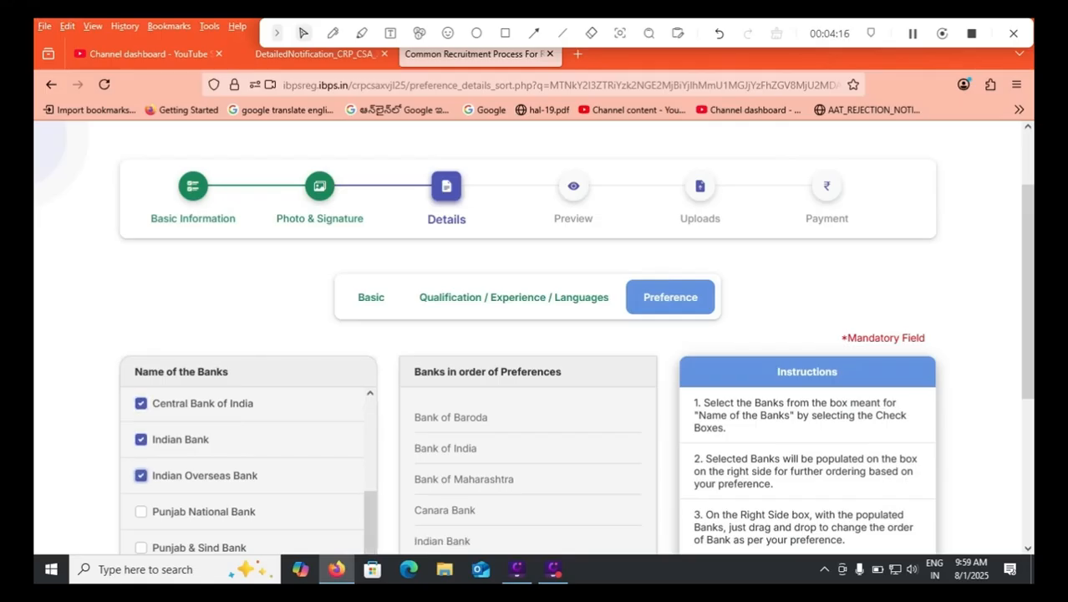
{"action": "left_click", "coordinate": [142, 511]}
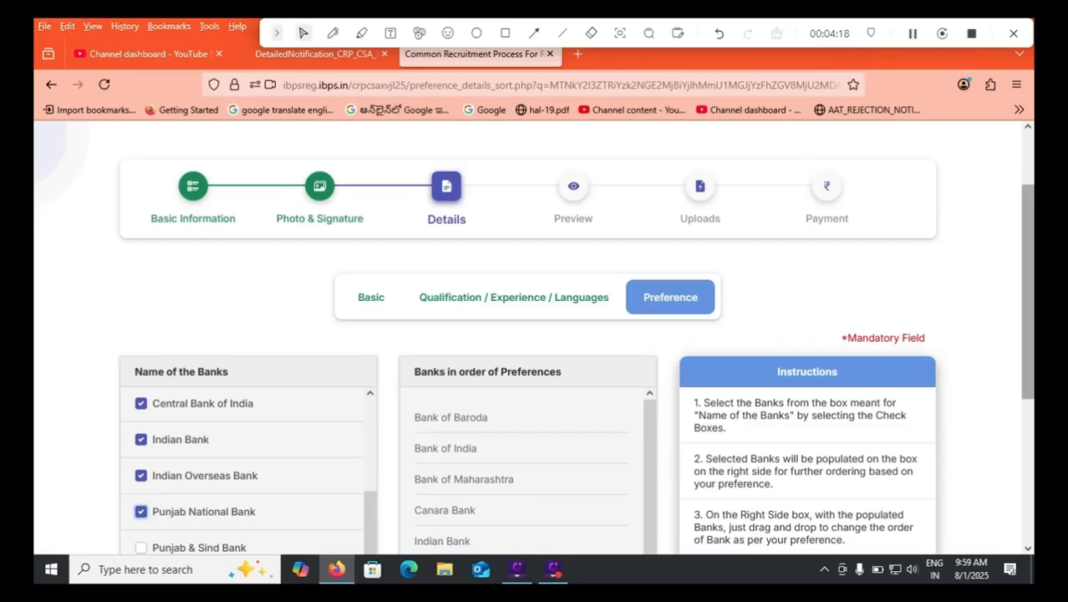
Add the remaining Punjab & Sind Bank, Union Bank of India and UCO Bank to the bank preferences.
{"action": "scroll", "coordinate": [535, 335], "scroll_direction": "down", "scroll_amount": 3}
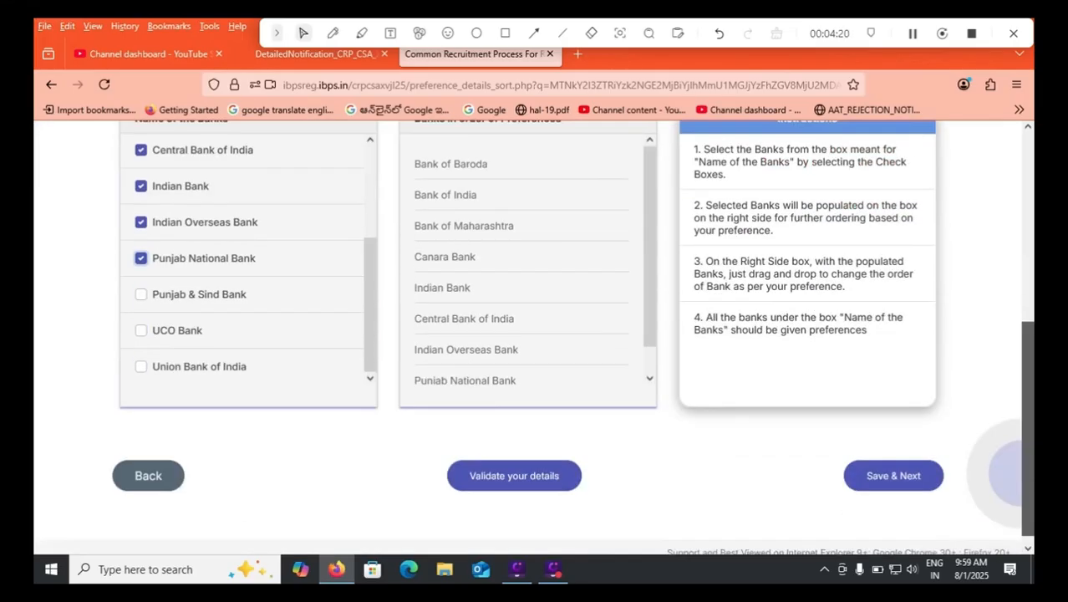
{"action": "left_click", "coordinate": [141, 288]}
{"action": "left_click", "coordinate": [141, 324]}
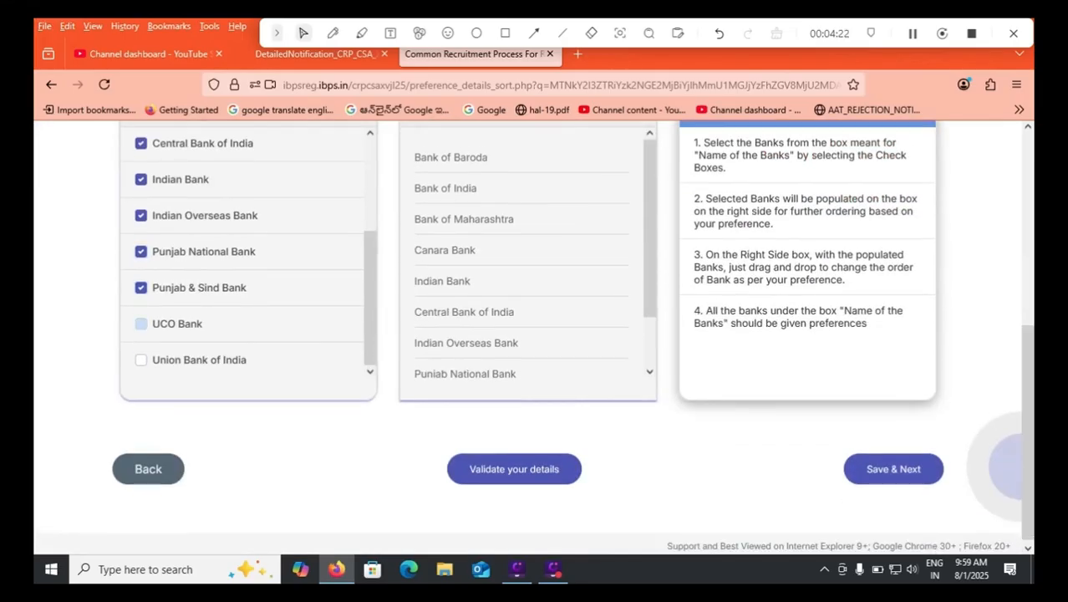
{"action": "left_click", "coordinate": [142, 360]}
{"action": "left_click", "coordinate": [141, 324]}
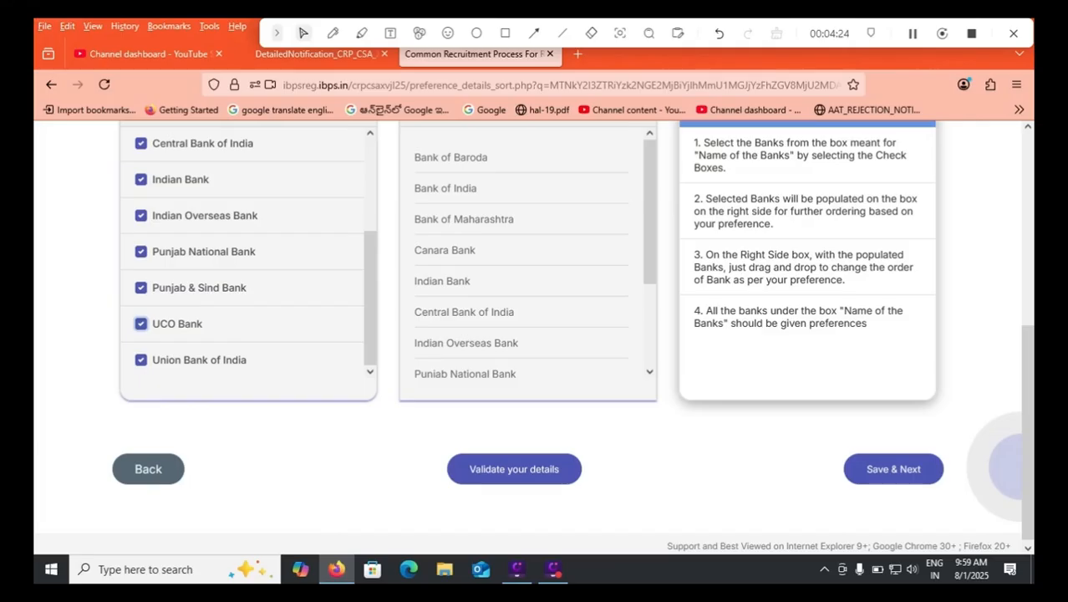
Check the Andhra Pradesh bank-wise vacancy table in the detailed notification PDF and return to the bank preference form.
{"action": "left_click", "coordinate": [315, 54]}
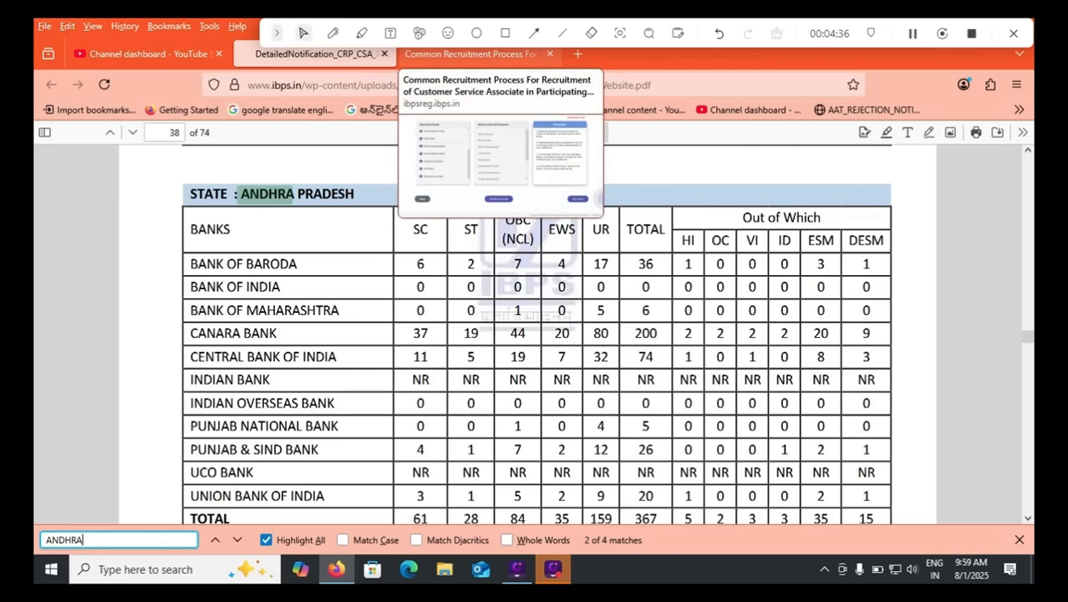
{"action": "left_click", "coordinate": [471, 53]}
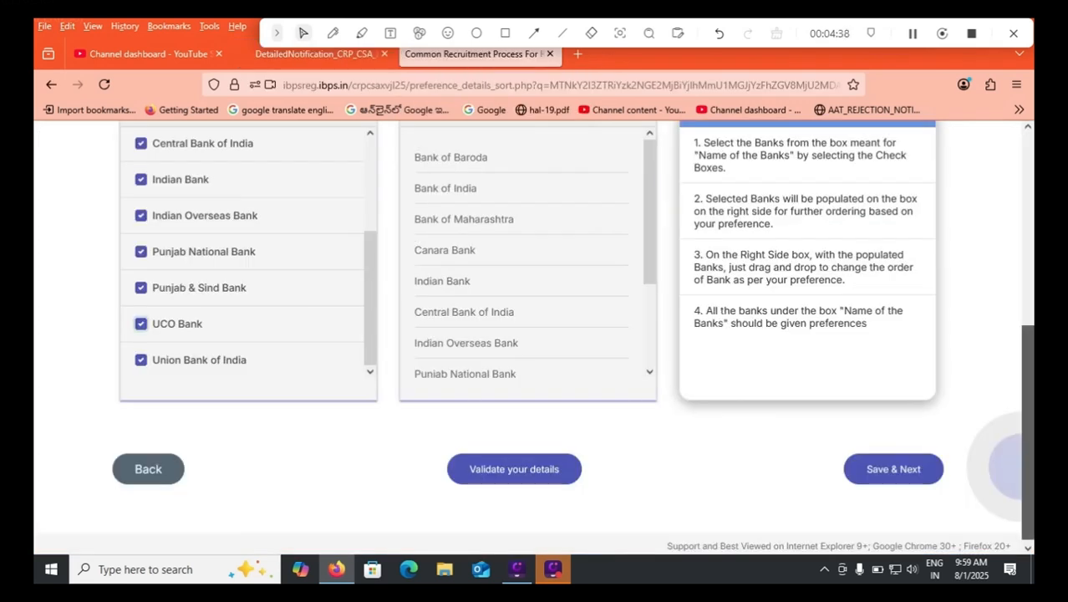
{"action": "scroll", "coordinate": [535, 335], "scroll_direction": "up", "scroll_amount": 2}
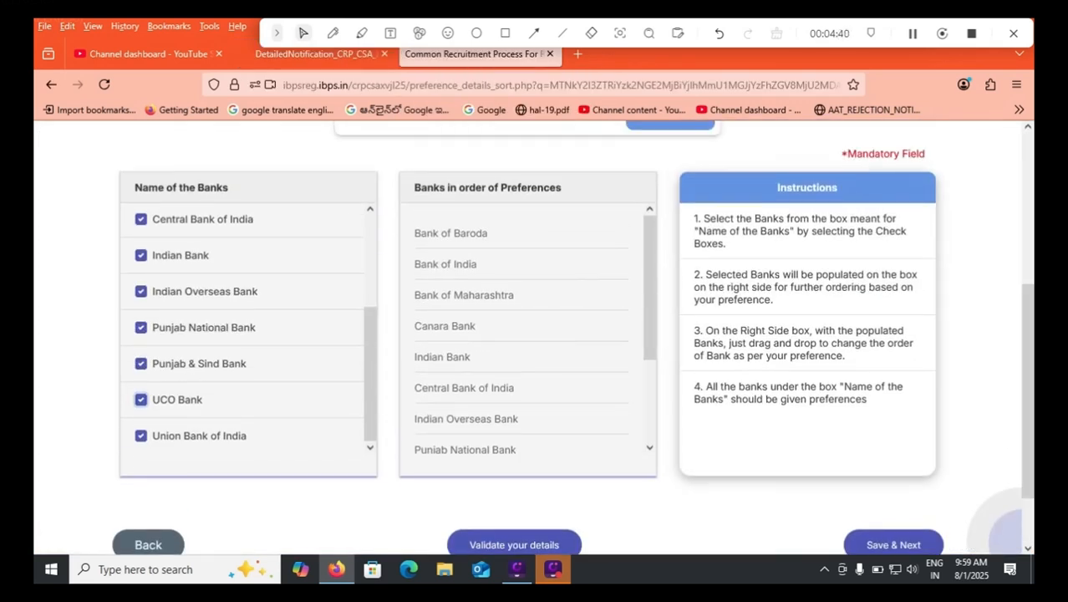
Move Union Bank of India to first place in the bank preference order and recheck the Andhra Pradesh vacancy table in the notification PDF.
{"action": "scroll", "coordinate": [248, 326], "scroll_direction": "up", "scroll_amount": 4}
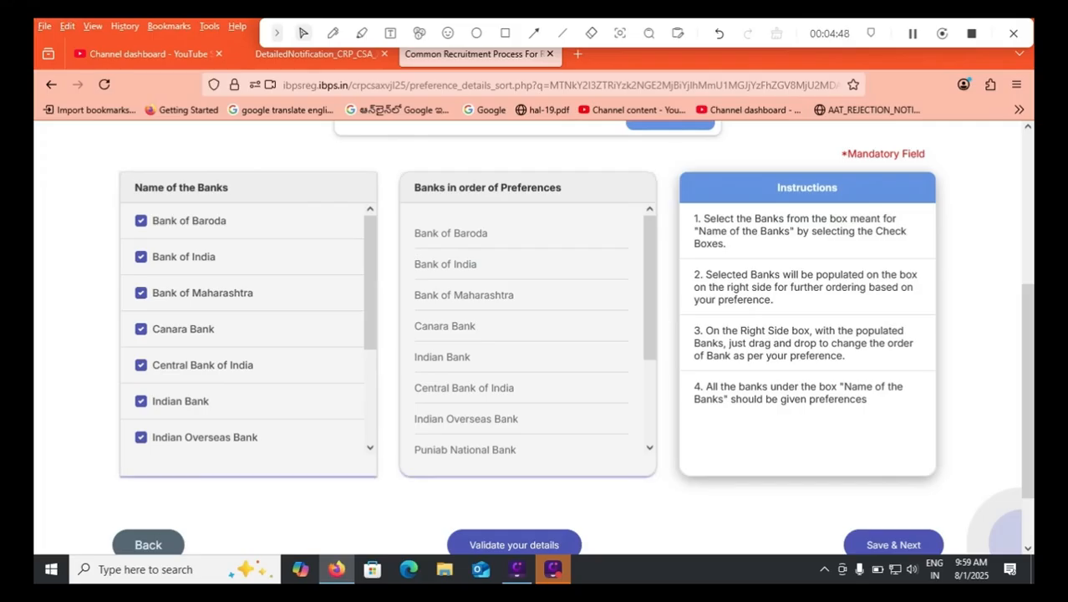
{"action": "mouse_move", "coordinate": [464, 388]}
{"action": "left_mouse_down"}
{"action": "mouse_move", "coordinate": [506, 320]}
{"action": "mouse_move", "coordinate": [500, 258]}
{"action": "mouse_move", "coordinate": [470, 235]}
{"action": "mouse_move", "coordinate": [477, 396]}
{"action": "left_mouse_up"}
{"action": "scroll", "coordinate": [522, 334], "scroll_direction": "down", "scroll_amount": 3}
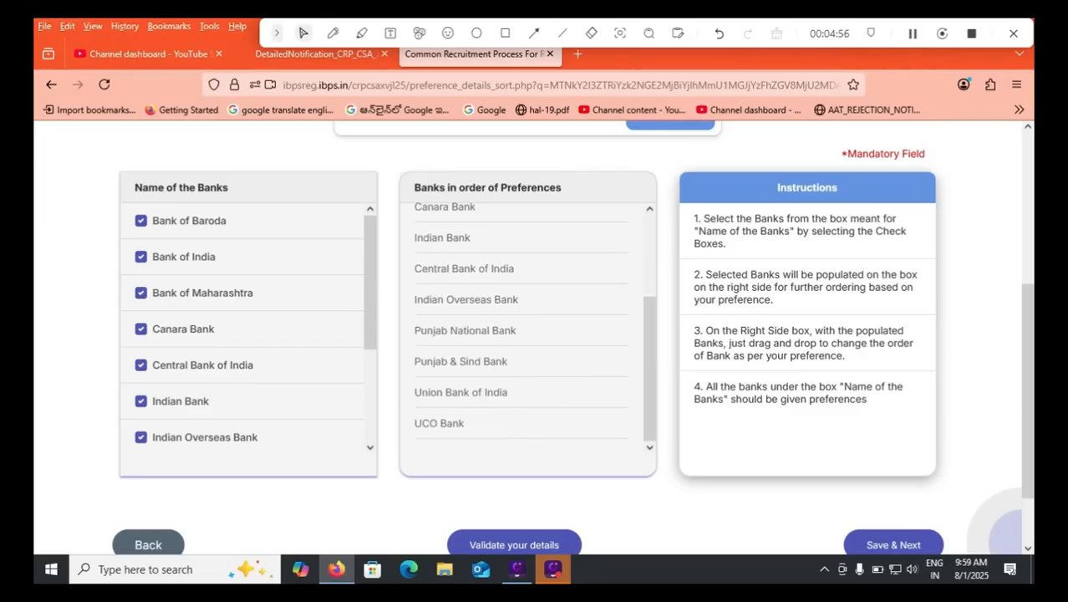
{"action": "left_click_drag", "start_coordinate": [461, 393], "coordinate": [460, 226]}
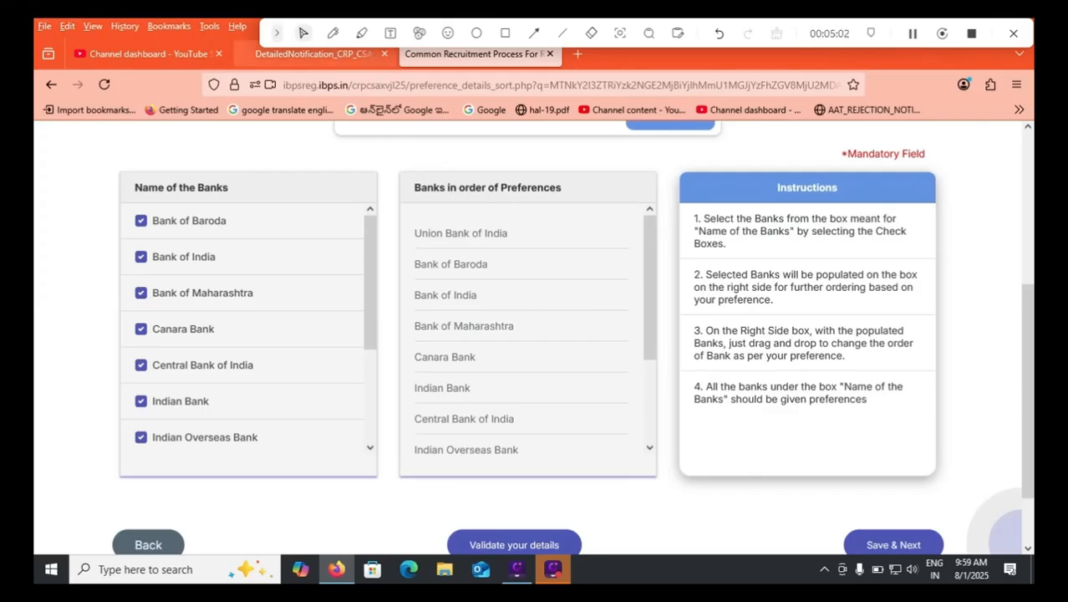
{"action": "left_click", "coordinate": [316, 54]}
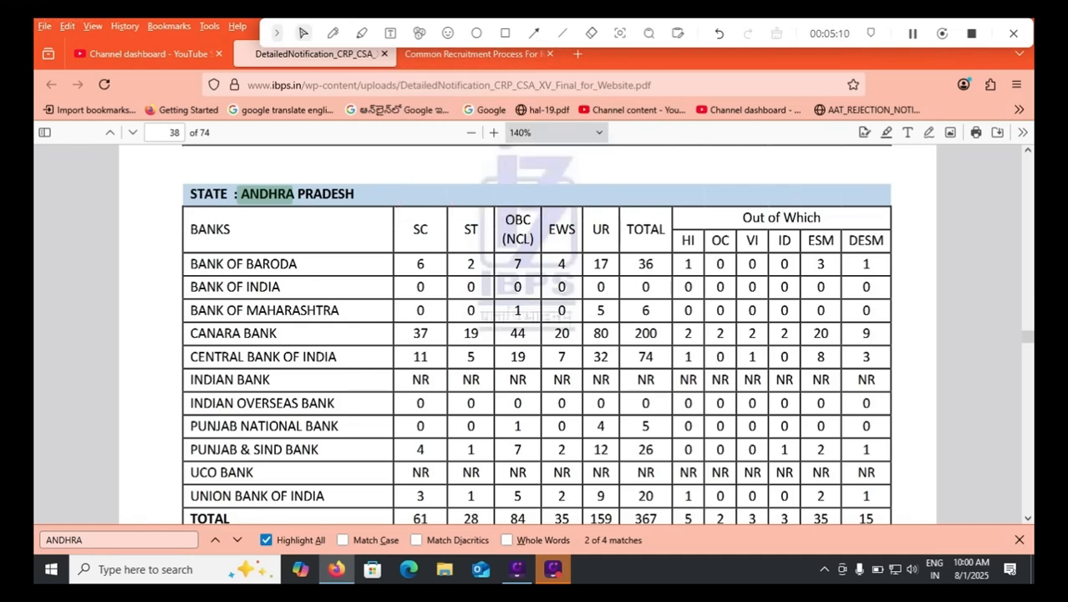
{"action": "left_click", "coordinate": [474, 54]}
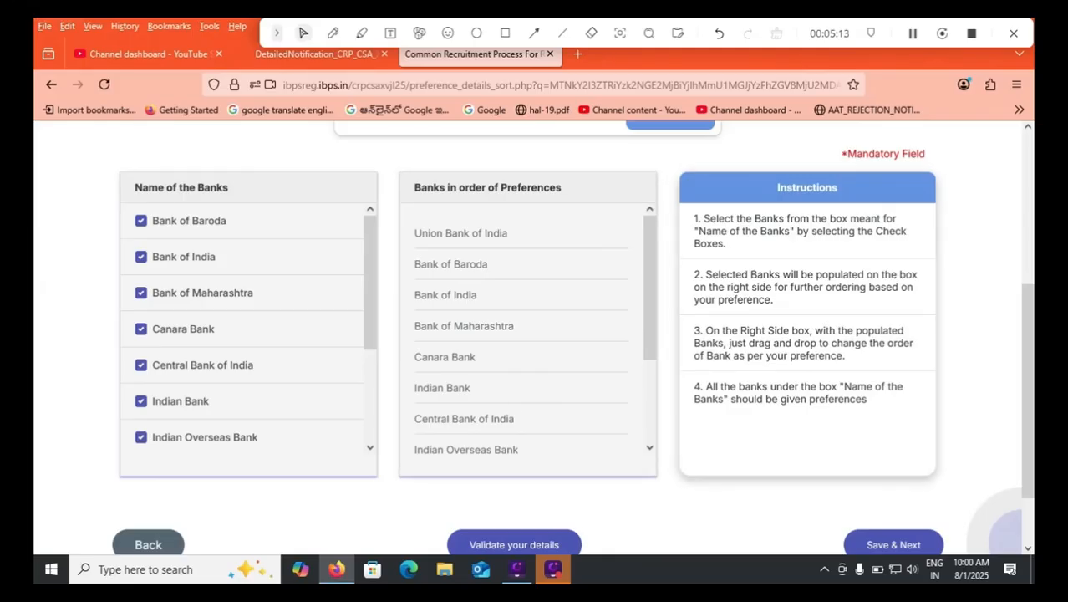
Validate the bank preference details, then save them and continue to the application preview.
{"action": "left_click", "coordinate": [514, 544]}
{"action": "left_click", "coordinate": [635, 362]}
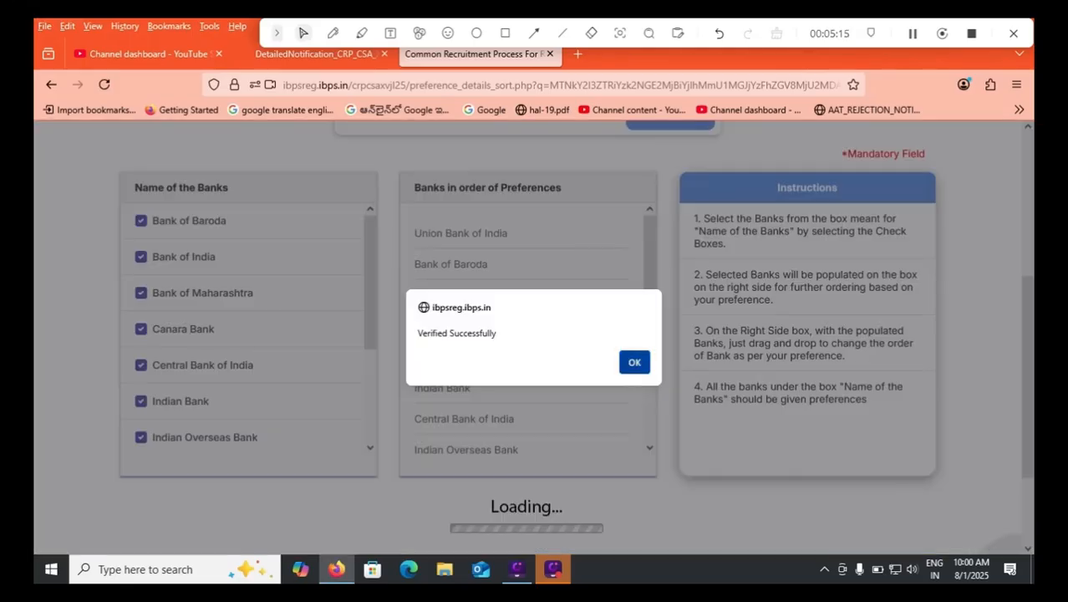
{"action": "left_click_drag", "start_coordinate": [1028, 384], "coordinate": [1028, 408]}
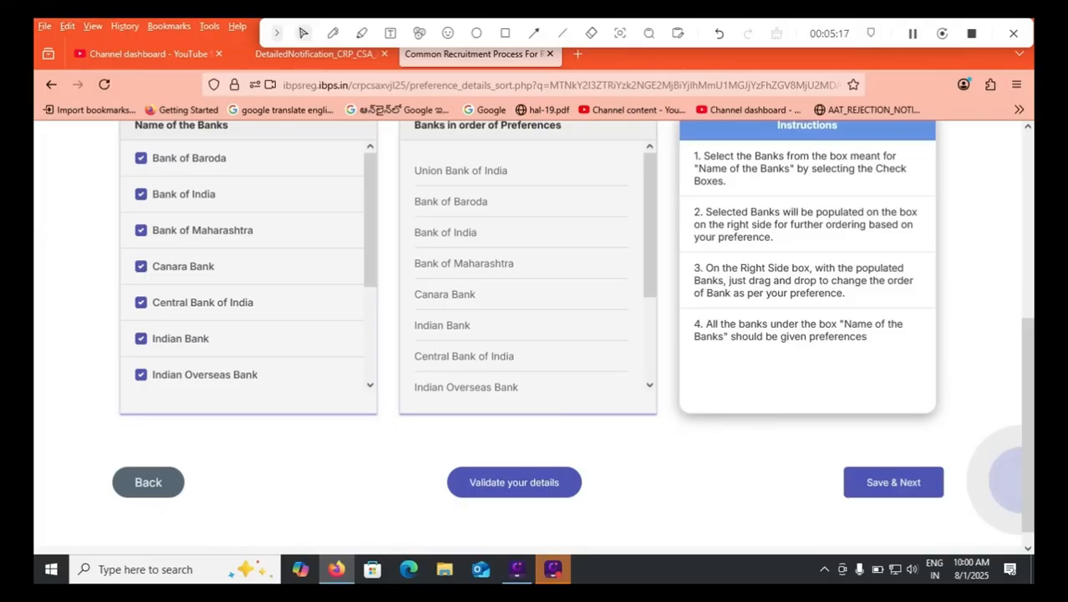
{"action": "left_click", "coordinate": [894, 482]}
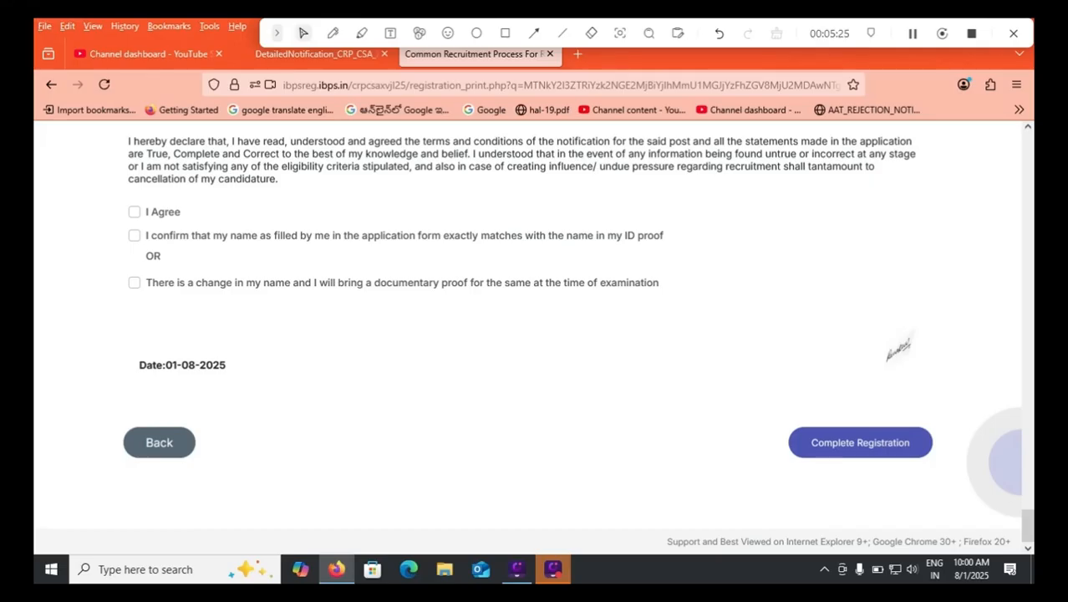
Agree to the declaration, confirm that the applicant's name matches the ID proof, and complete the registration.
{"action": "left_click", "coordinate": [135, 212]}
{"action": "left_click", "coordinate": [135, 236]}
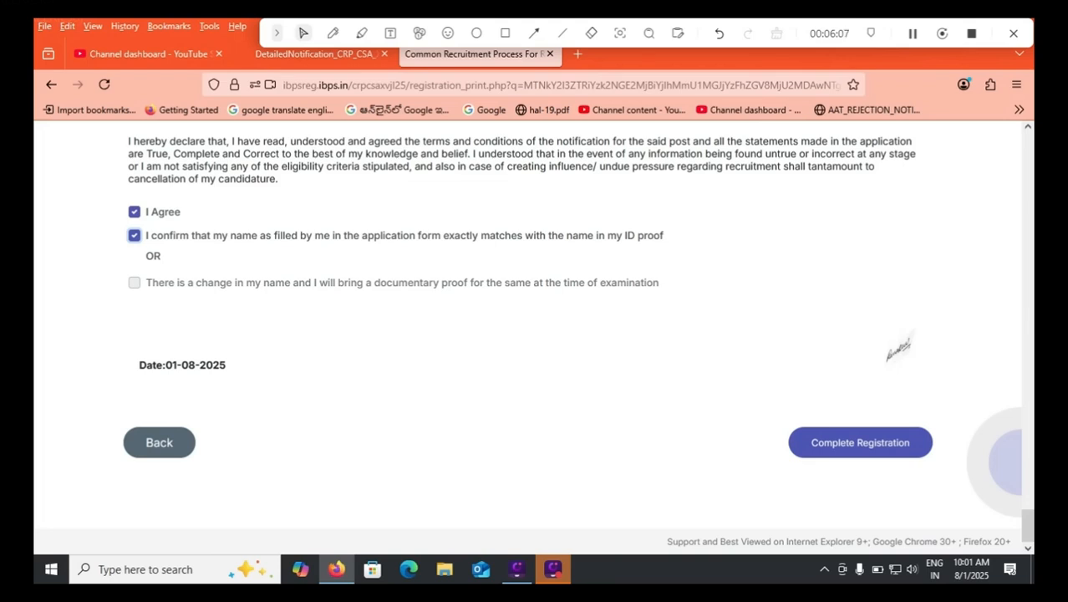
{"action": "left_click", "coordinate": [861, 443]}
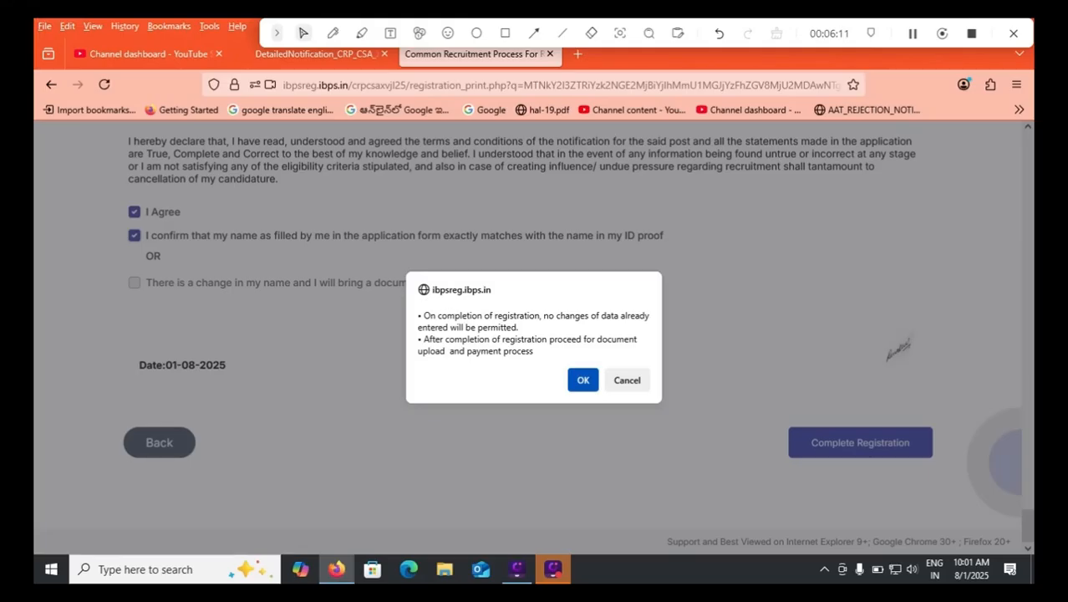
{"action": "key", "text": "Return"}
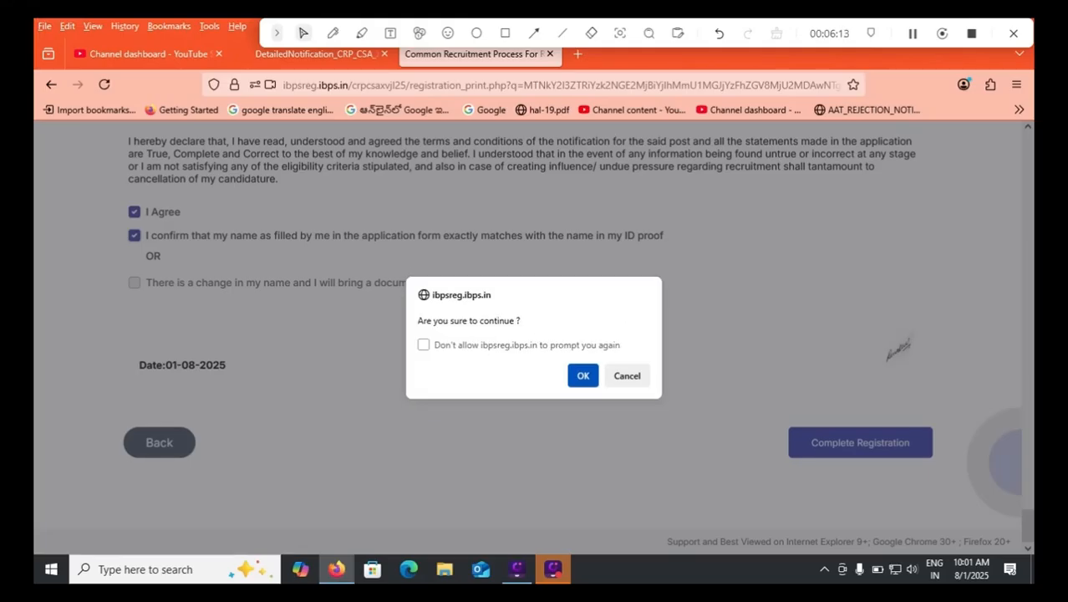
{"action": "key", "text": "Return"}
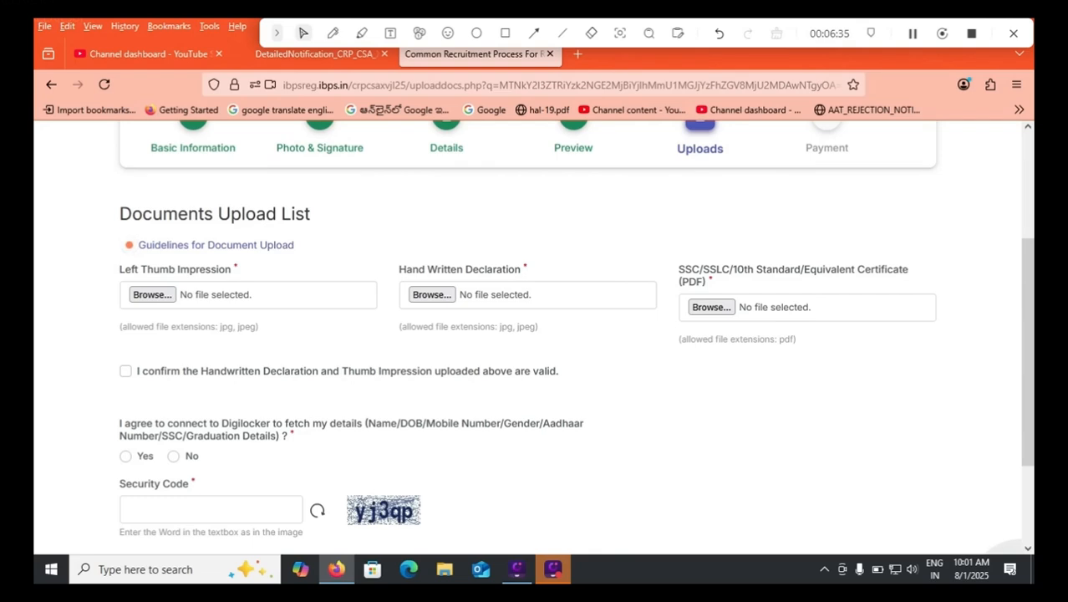
Confirm that the handwritten declaration and thumb impression are valid and answer No to the Digilocker connection.
{"action": "left_click", "coordinate": [126, 372]}
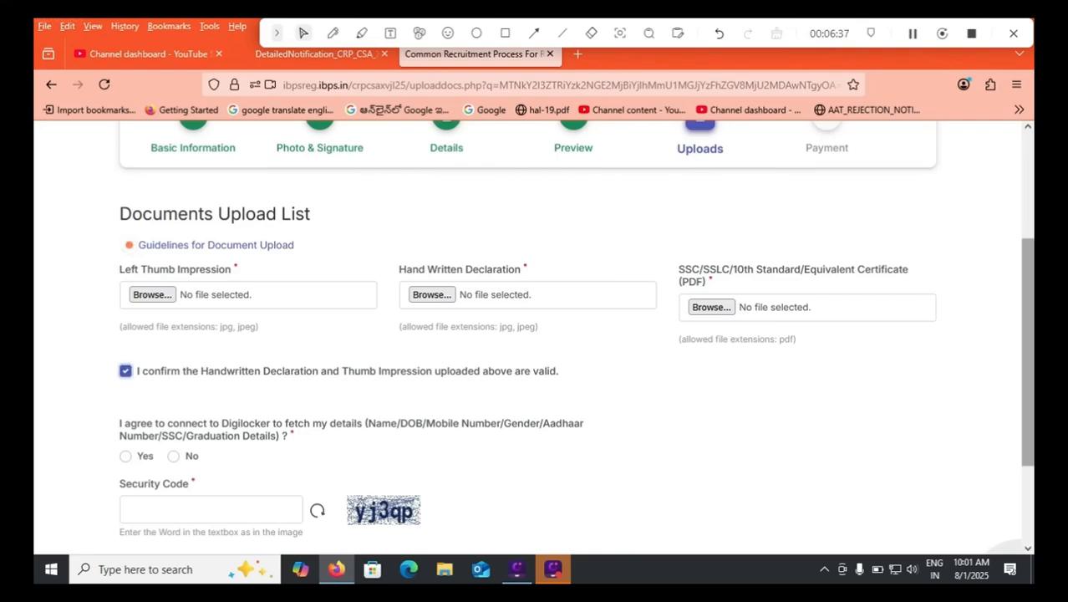
{"action": "left_click_drag", "start_coordinate": [1029, 351], "coordinate": [1028, 370]}
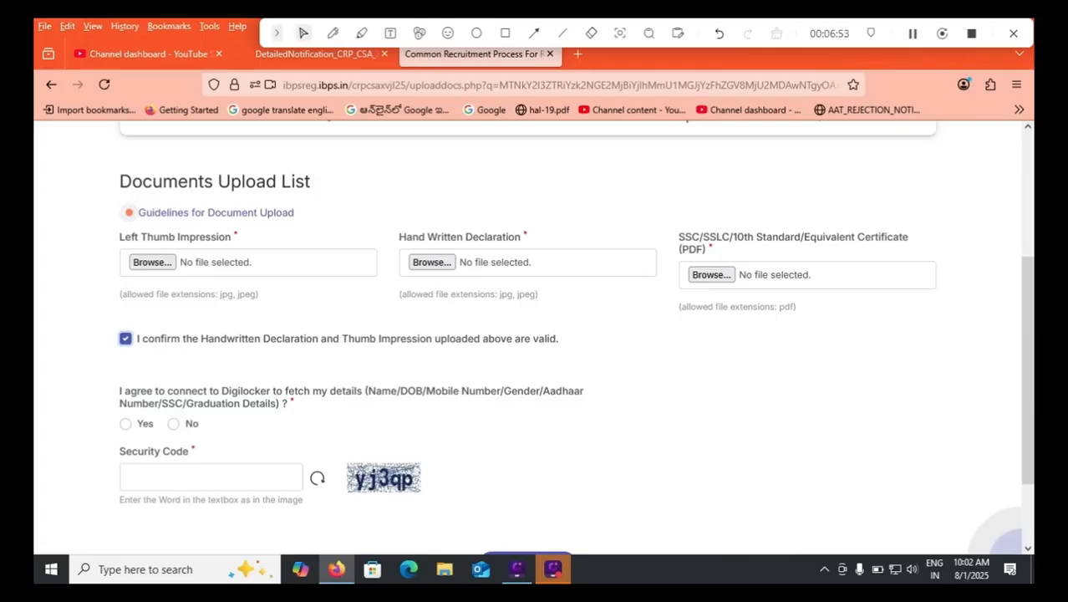
{"action": "left_click", "coordinate": [173, 424]}
{"action": "scroll", "coordinate": [1002, 525], "scroll_direction": "down", "scroll_amount": 2}
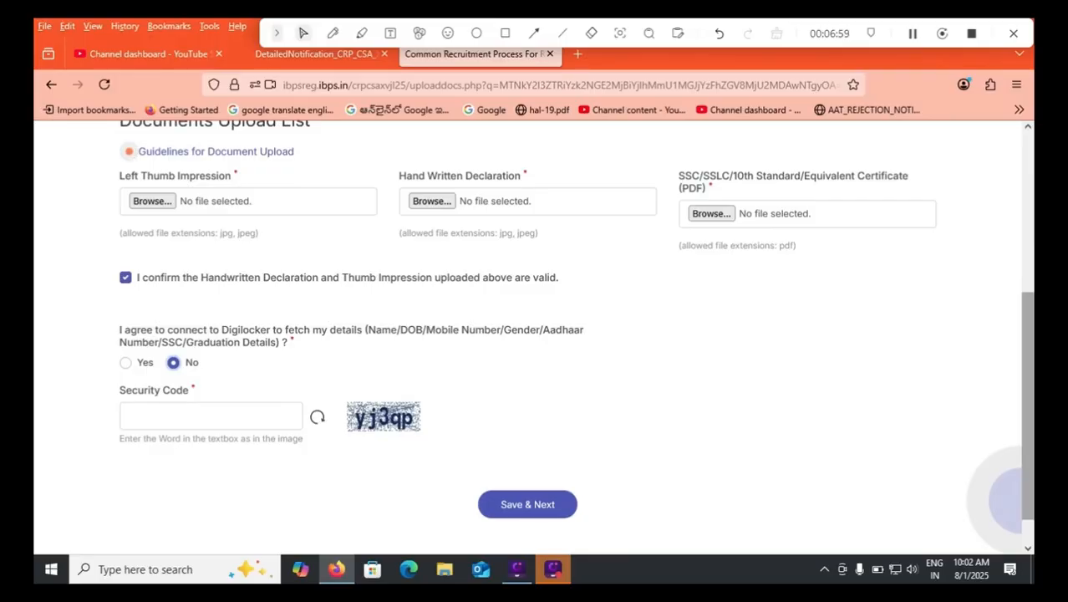
Review the document upload guidelines for the thumb impression, handwritten declaration and SSC certificate, and return to the upload form.
{"action": "scroll", "coordinate": [1008, 526], "scroll_direction": "up", "scroll_amount": 3}
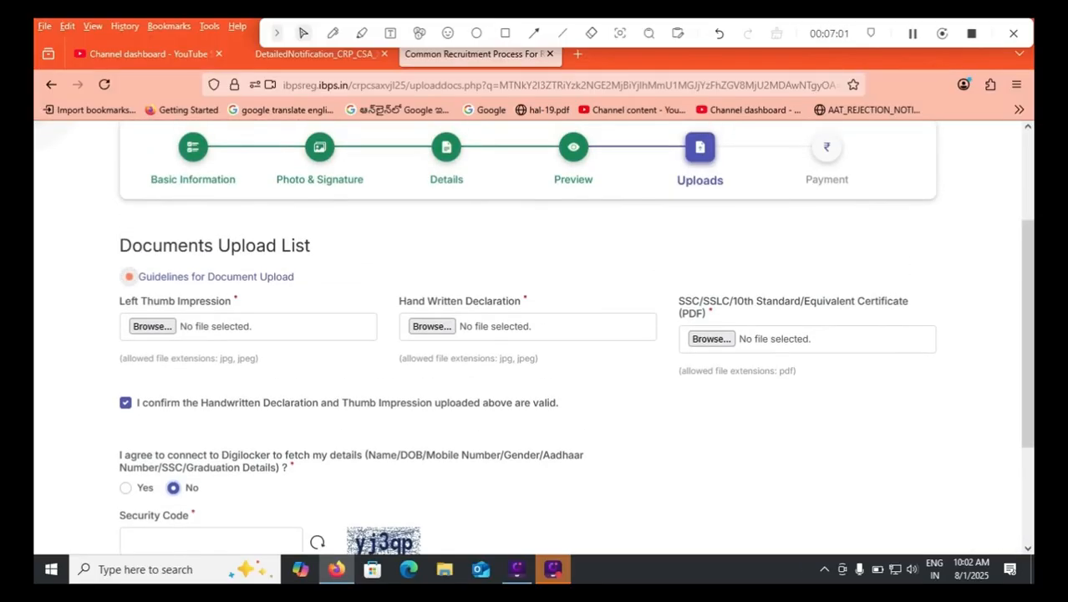
{"action": "left_click", "coordinate": [216, 270]}
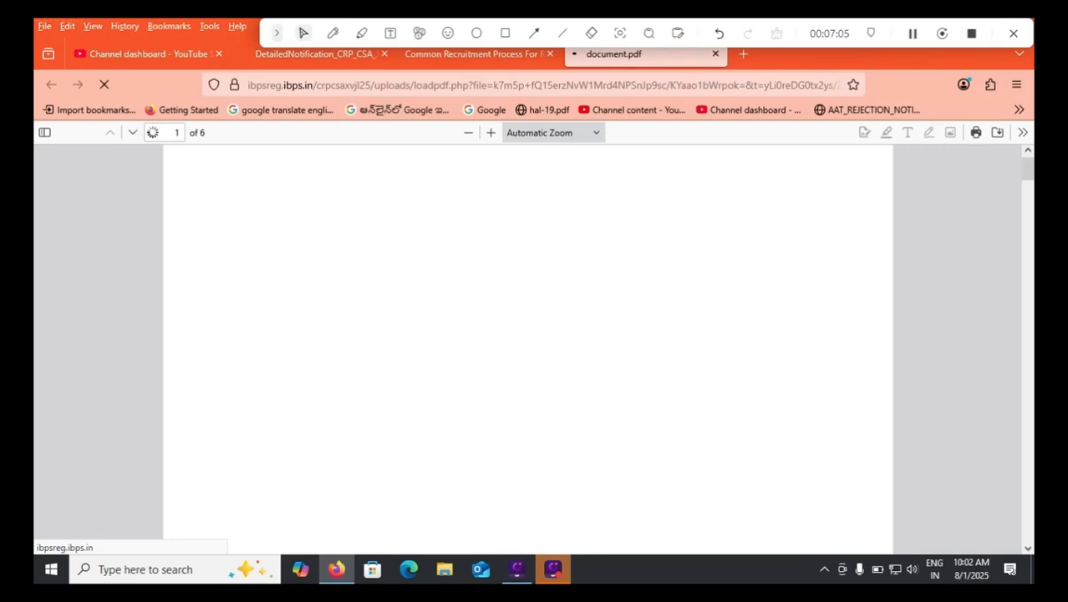
{"action": "scroll", "coordinate": [529, 343], "scroll_direction": "down", "scroll_amount": 10}
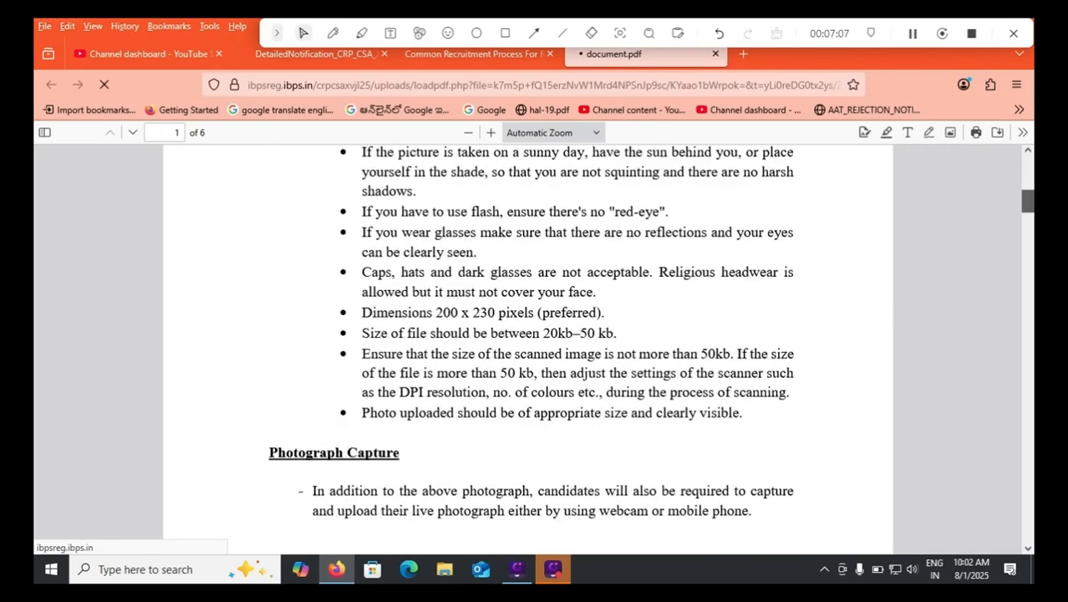
{"action": "scroll", "coordinate": [529, 343], "scroll_direction": "down", "scroll_amount": 12}
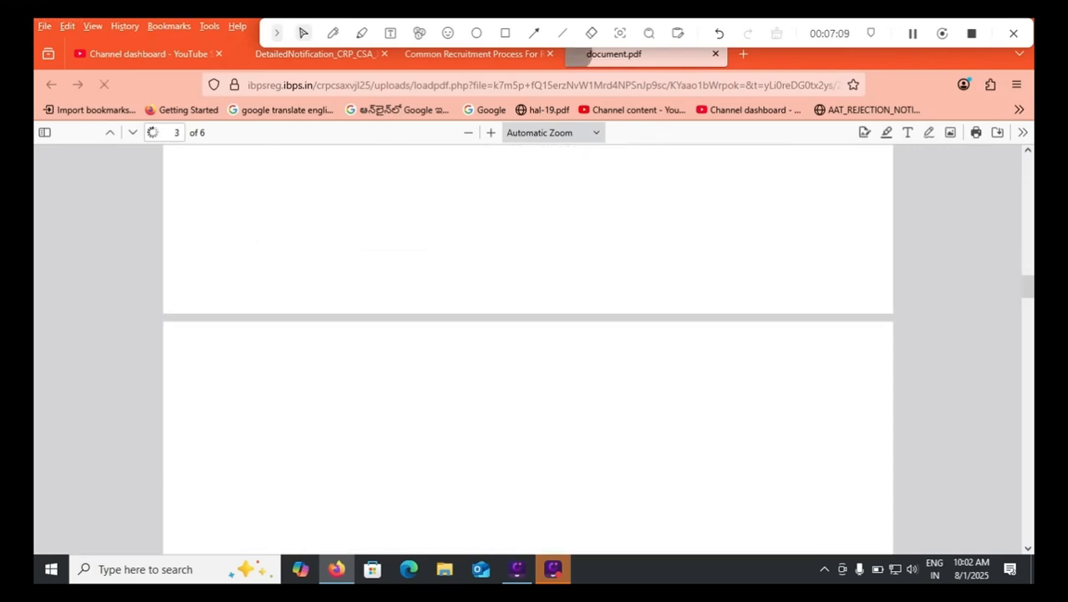
{"action": "scroll", "coordinate": [529, 343], "scroll_direction": "up", "scroll_amount": 3}
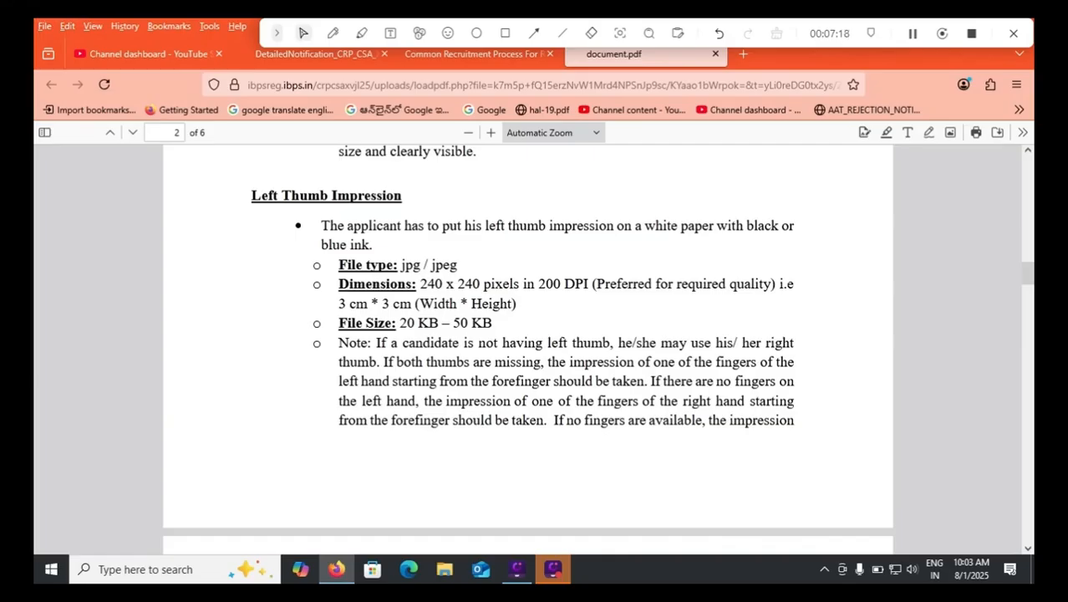
{"action": "left_click_drag", "start_coordinate": [406, 323], "coordinate": [494, 323]}
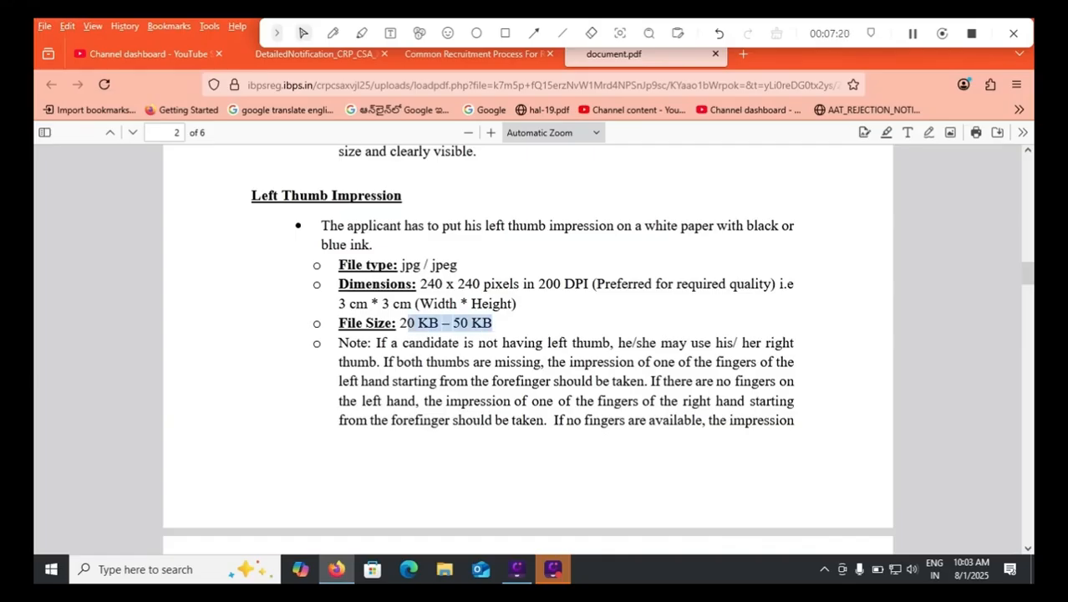
{"action": "scroll", "coordinate": [494, 324], "scroll_direction": "down", "scroll_amount": 5}
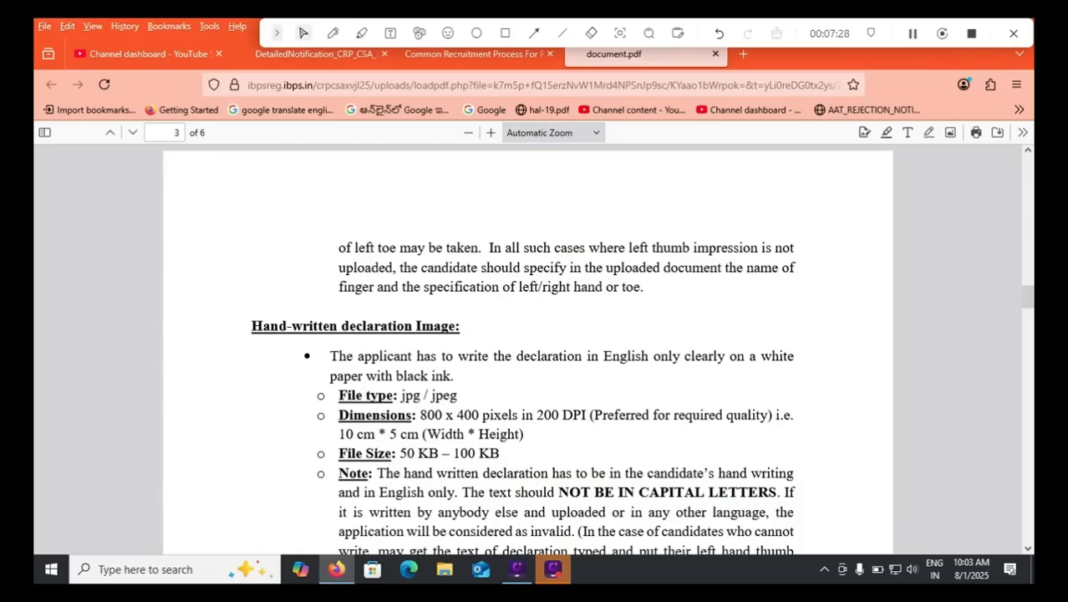
{"action": "scroll", "coordinate": [527, 347], "scroll_direction": "down", "scroll_amount": 5}
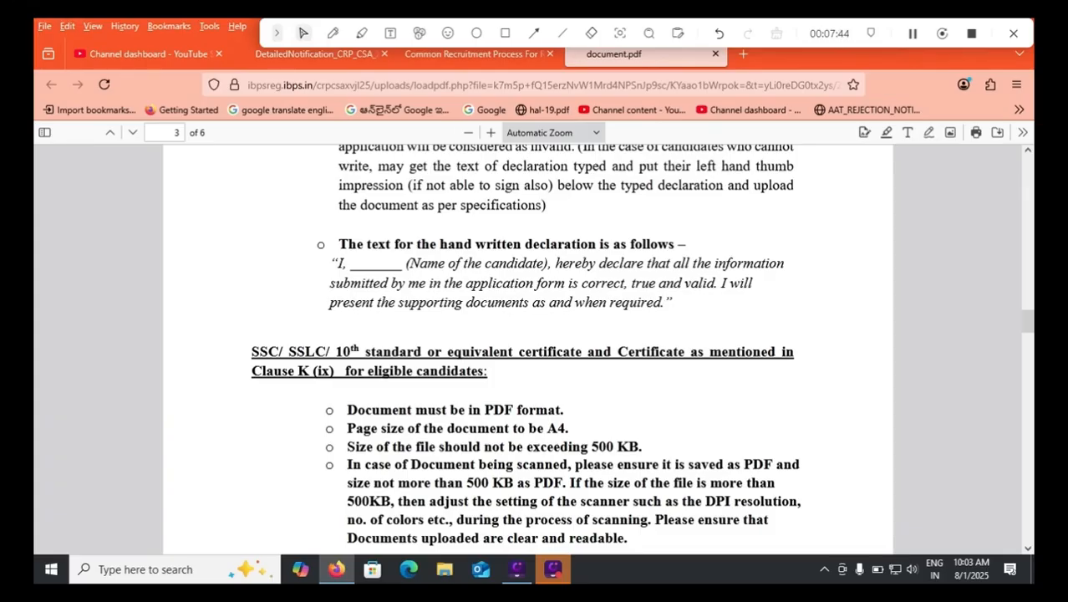
{"action": "left_click", "coordinate": [468, 53]}
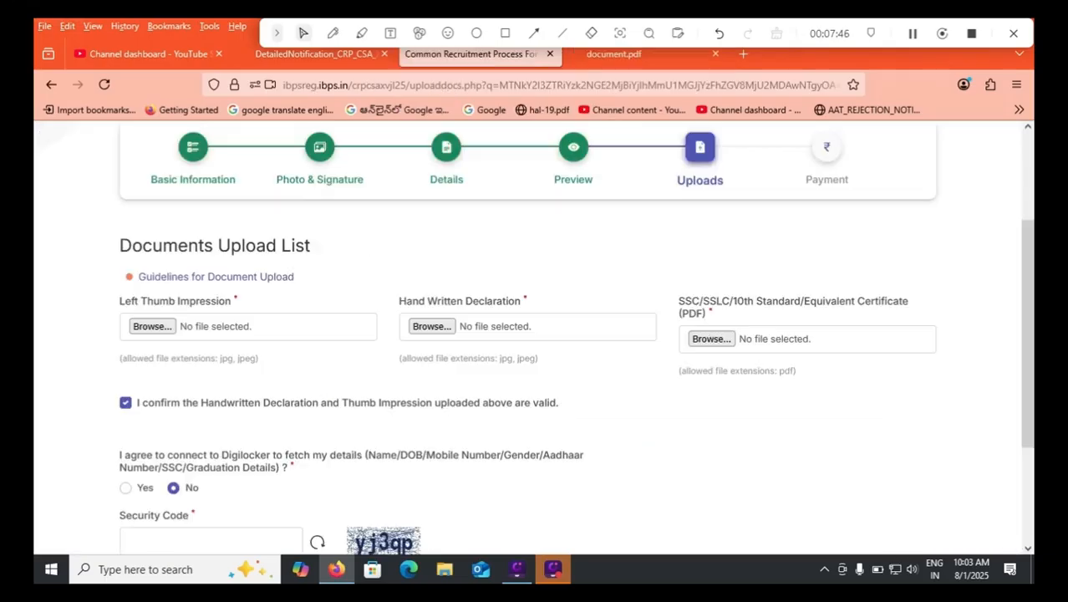
{"action": "scroll", "coordinate": [535, 334], "scroll_direction": "down", "scroll_amount": 2}
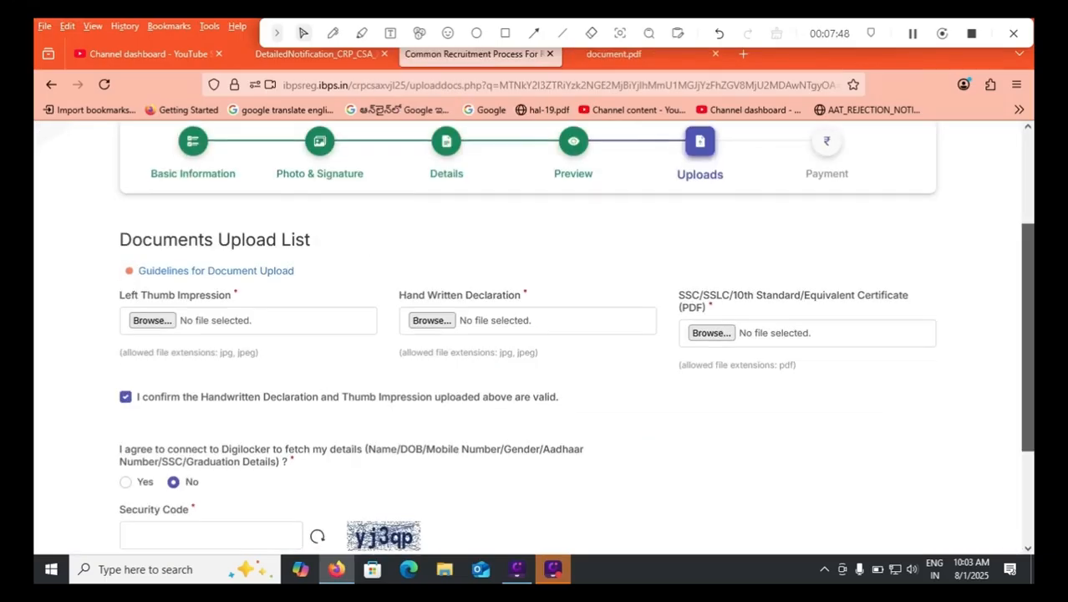
{"action": "scroll", "coordinate": [535, 334], "scroll_direction": "down", "scroll_amount": 2}
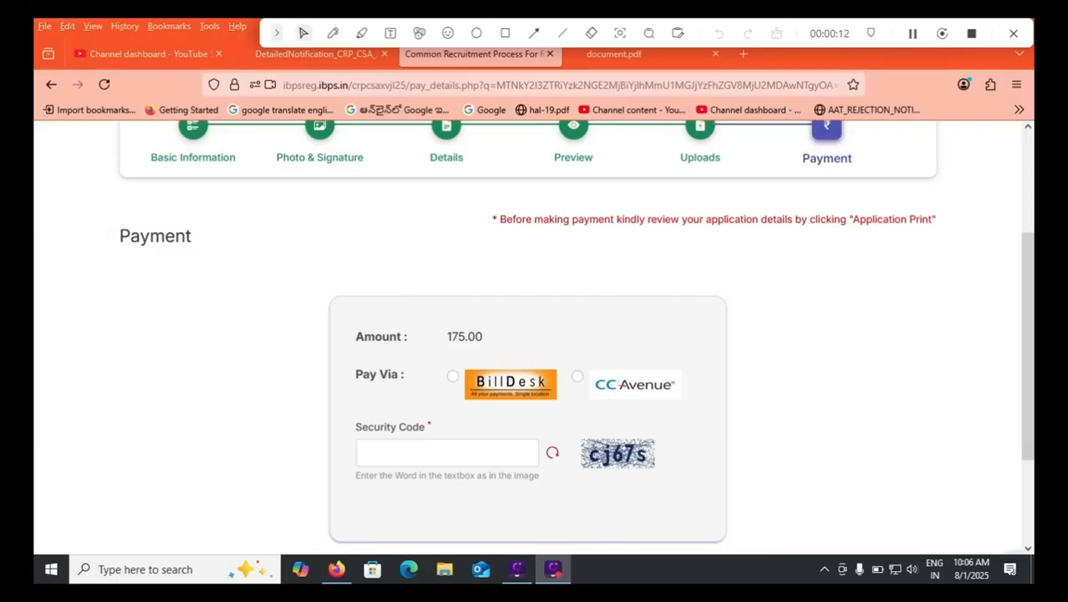
Choose BillDesk for the application fee, enter the security code shown in the image, and submit to the payment gateway.
{"action": "left_click", "coordinate": [453, 376]}
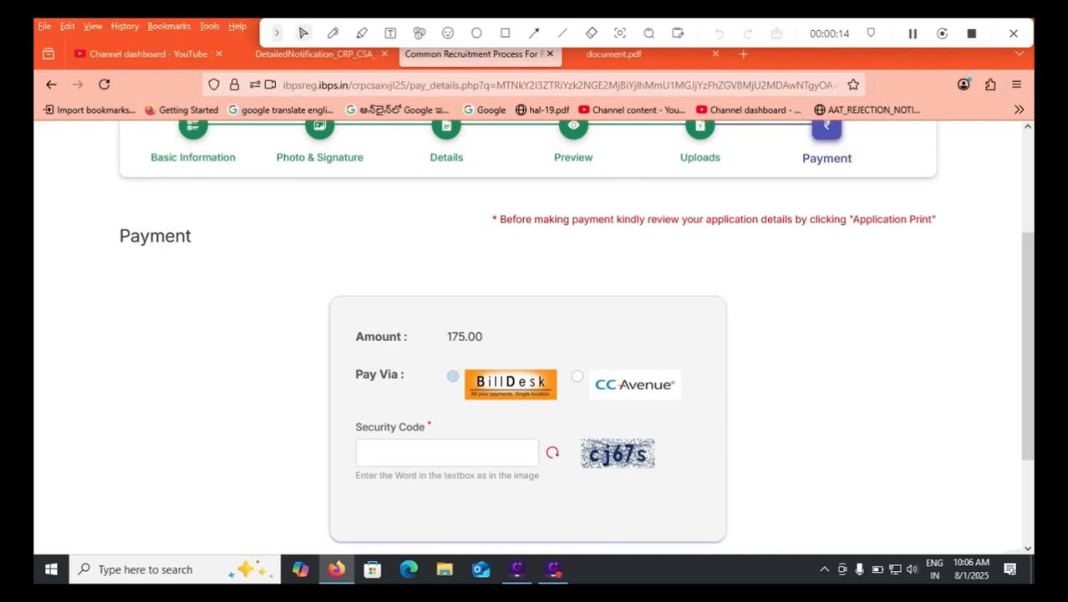
{"action": "key", "text": "Tab"}
{"action": "type", "text": "cj67"}
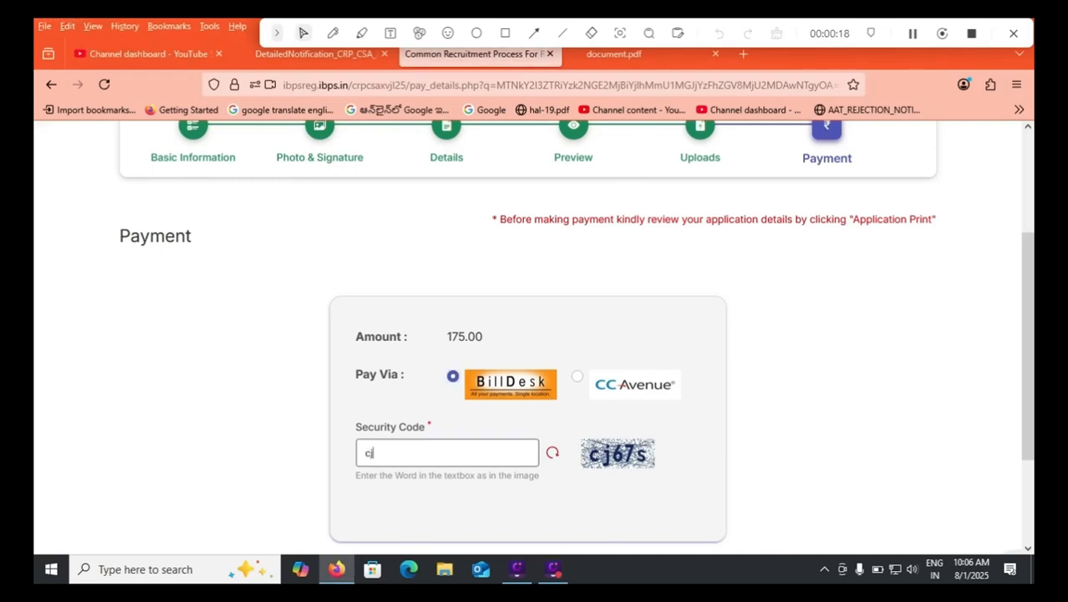
{"action": "type", "text": "s"}
{"action": "scroll", "coordinate": [535, 335], "scroll_direction": "down", "scroll_amount": 1}
{"action": "left_click", "coordinate": [527, 548]}
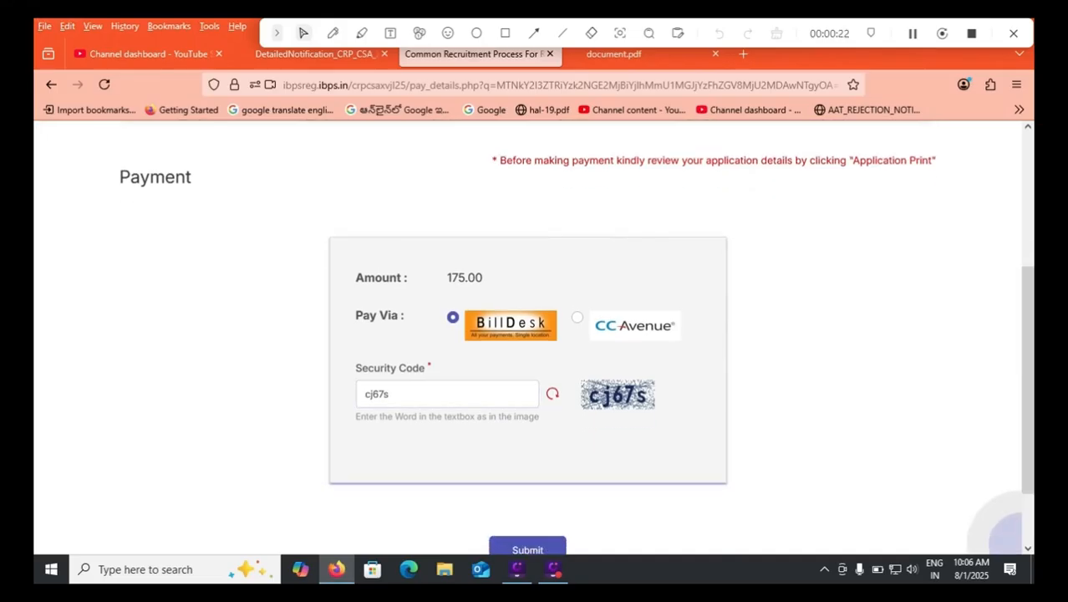
{"action": "left_click", "coordinate": [582, 362]}
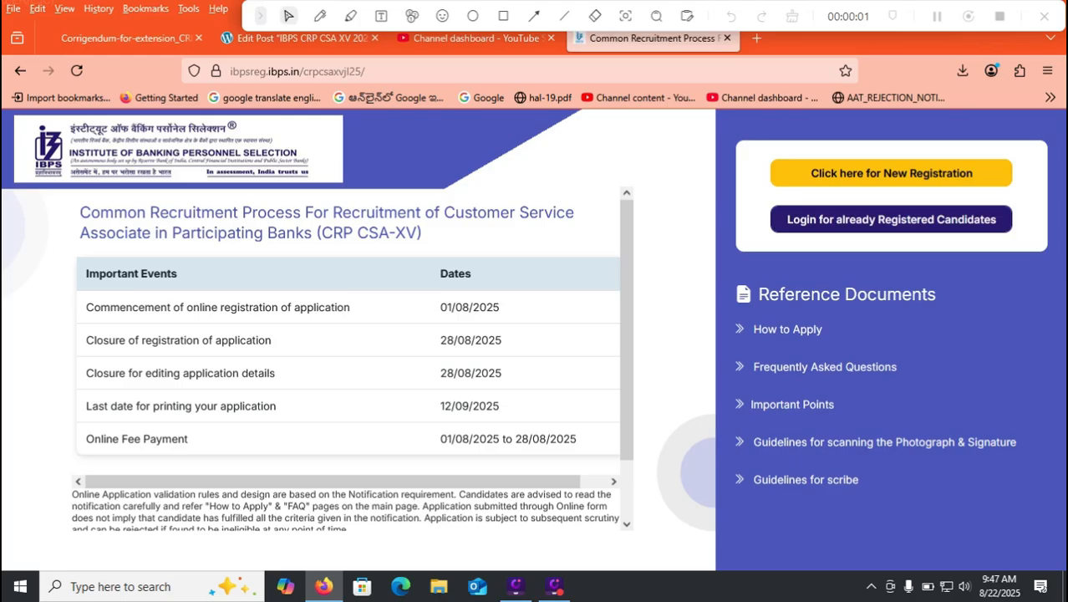
View the login form for already registered candidates and close it.
{"action": "left_click", "coordinate": [891, 219]}
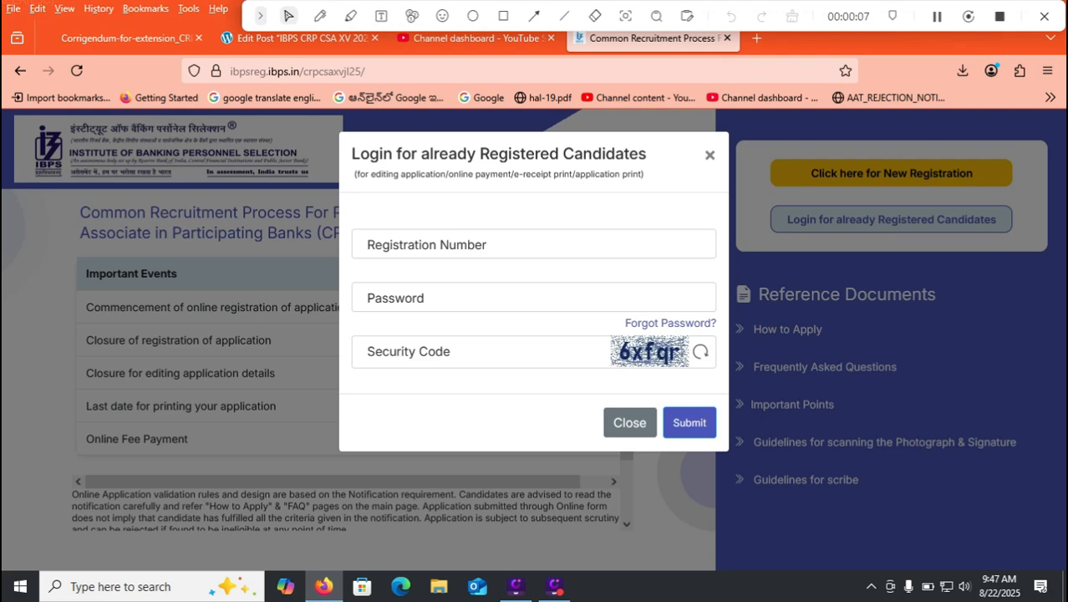
{"action": "left_click", "coordinate": [630, 423]}
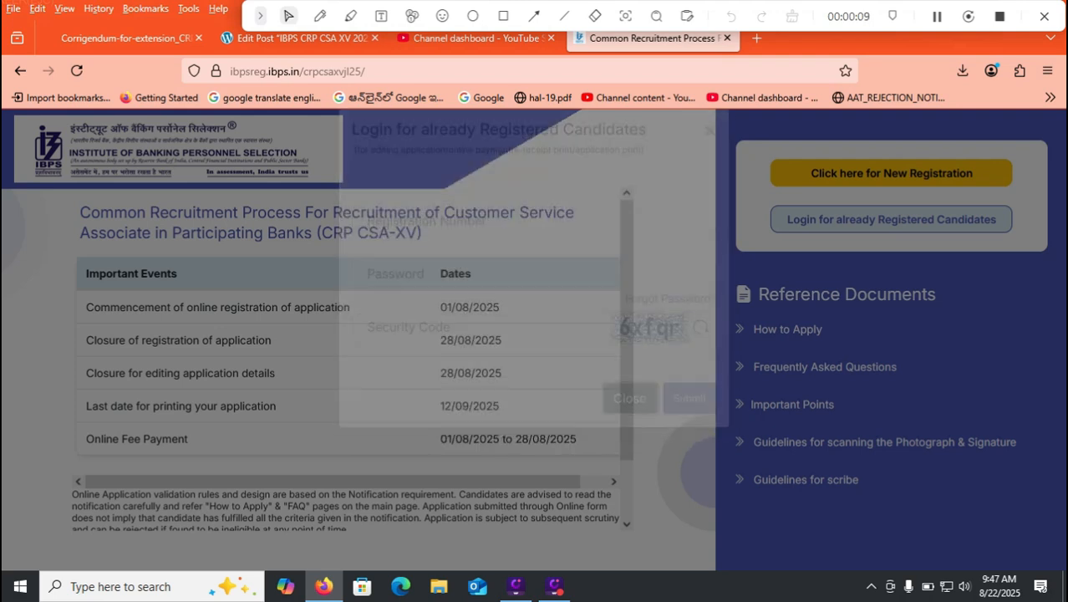
Draw a short red pen mark beside the last date for printing the application in the important events table.
{"action": "left_click", "coordinate": [319, 16]}
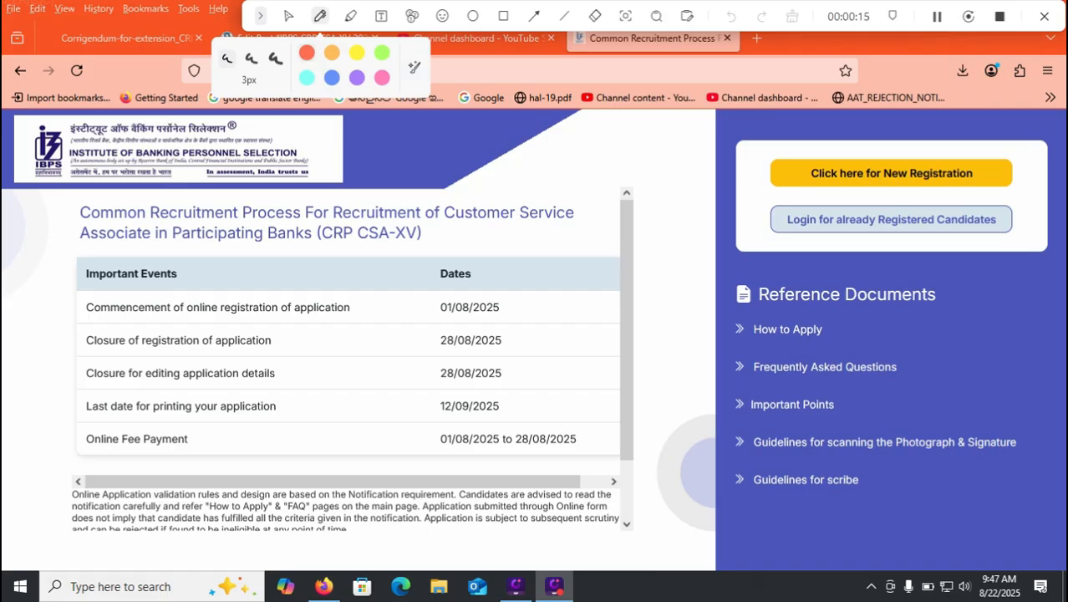
{"action": "left_click_drag", "start_coordinate": [513, 411], "coordinate": [552, 408]}
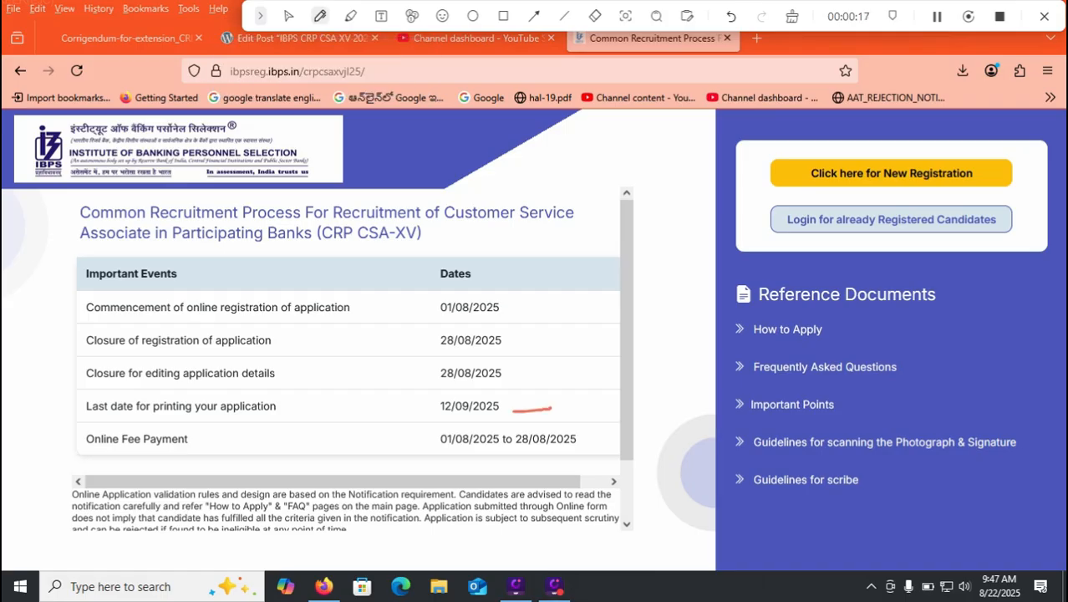